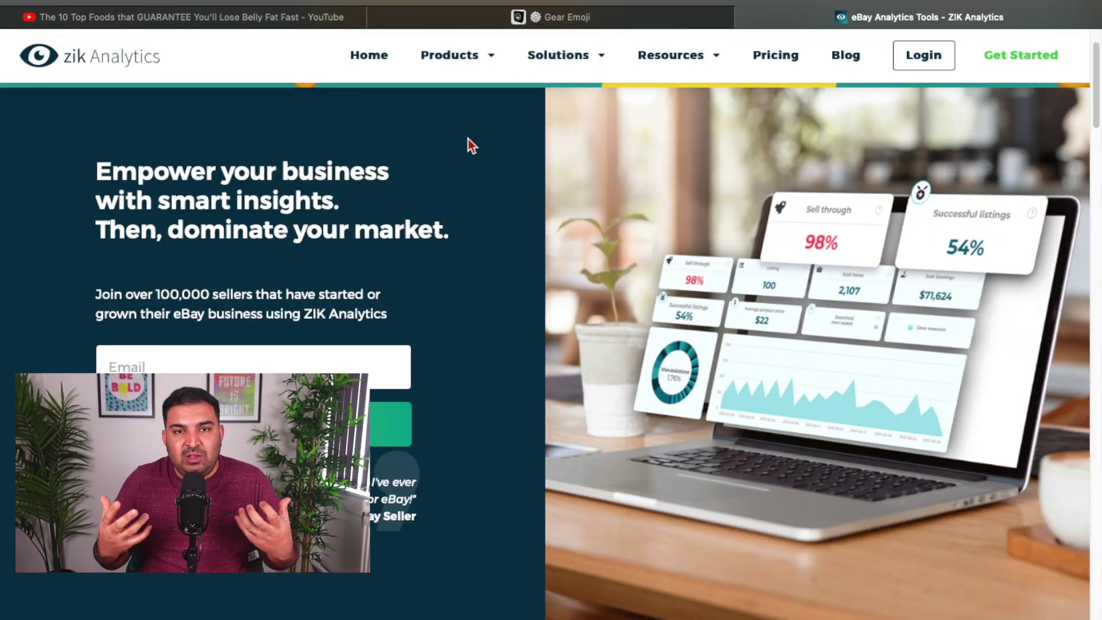
# Step: Look through the ZIK Analytics home page, including the seller testimonial, support offerings and customer reviews
pyautogui.scroll(-8, 467, 145)
pyautogui.scroll(-2, 469, 147)
pyautogui.scroll(-10, 470, 153)
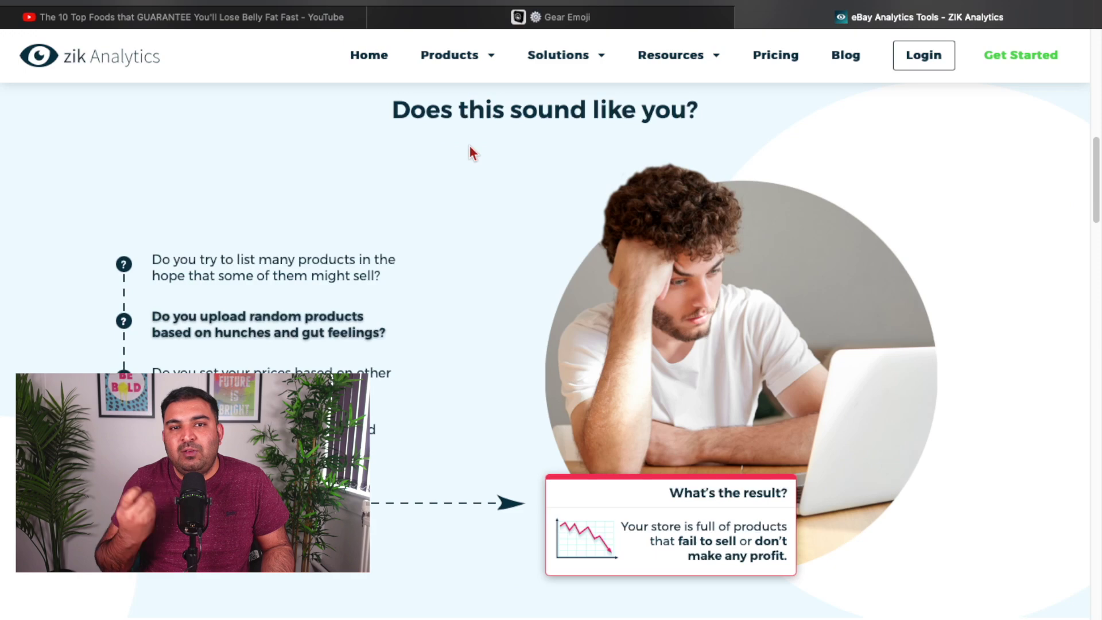
pyautogui.scroll(-8, 470, 152)
pyautogui.scroll(-15, 469, 147)
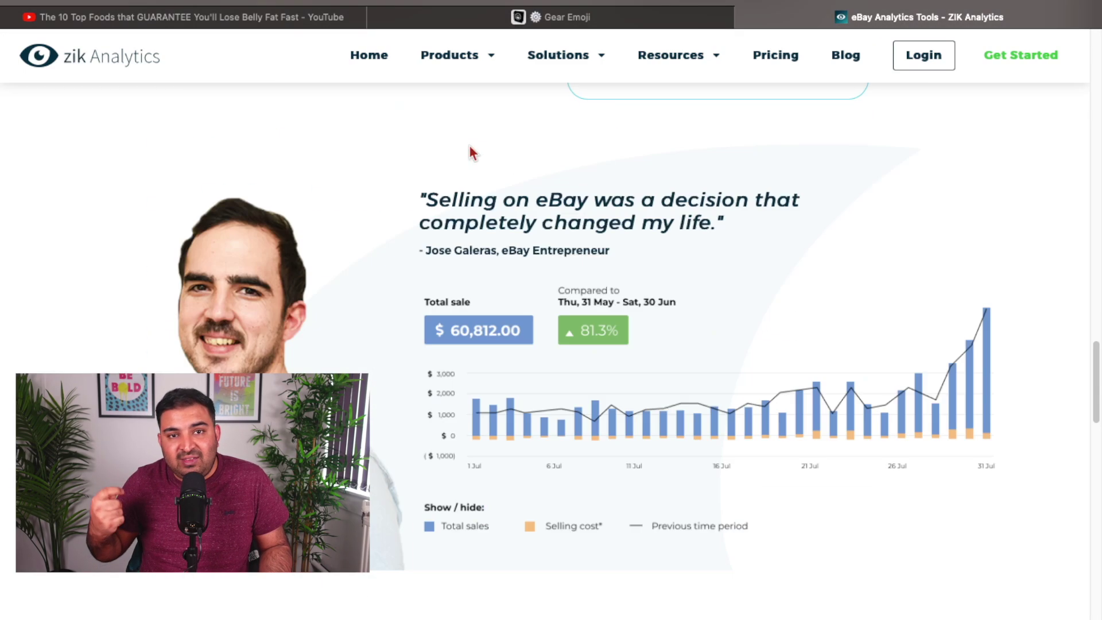
pyautogui.scroll(-20, 470, 145)
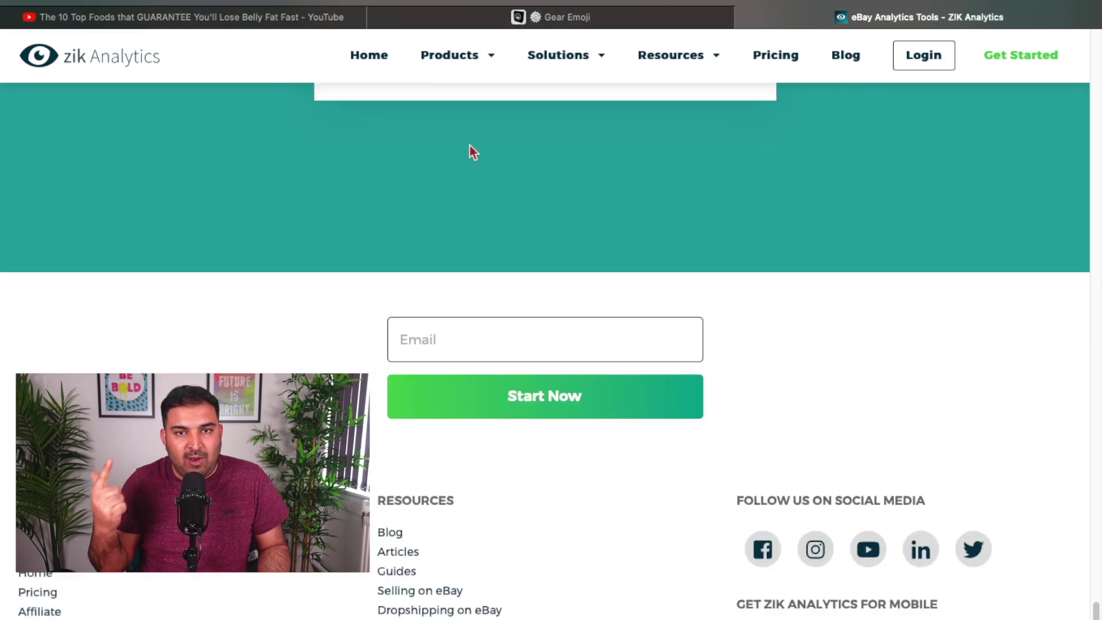
pyautogui.scroll(-3, 469, 146)
pyautogui.scroll(20, 468, 141)
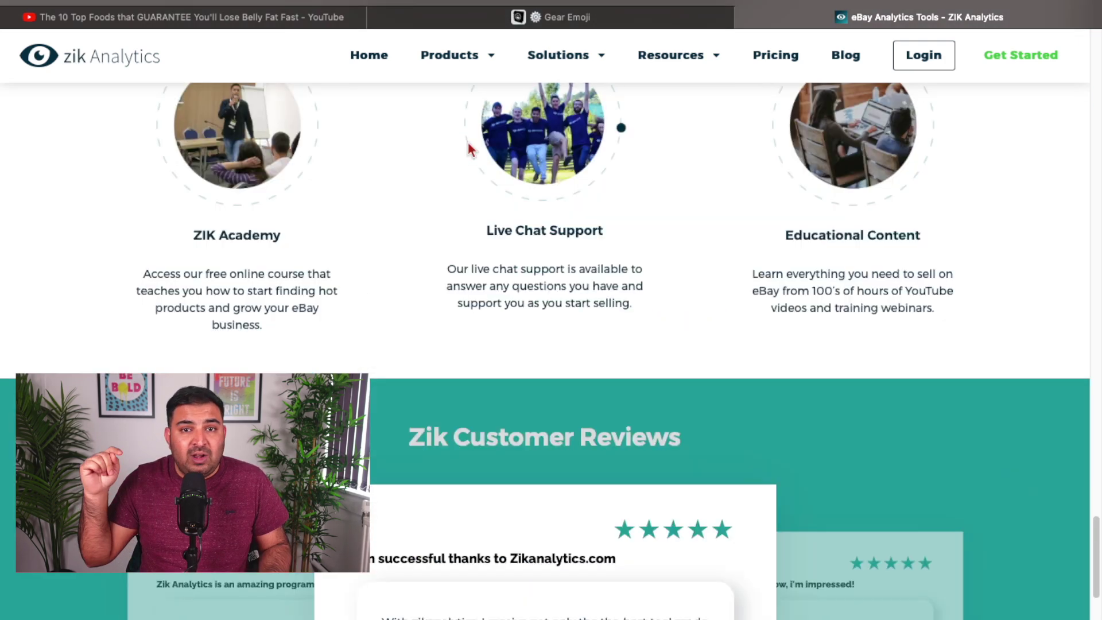
pyautogui.scroll(10, 468, 142)
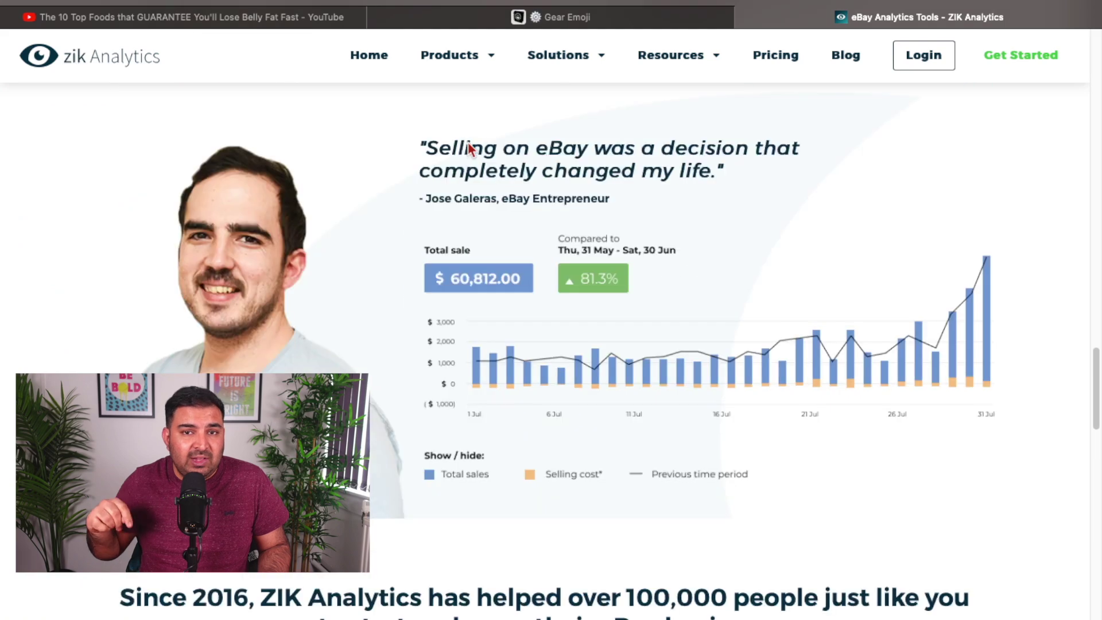
pyautogui.scroll(10, 467, 143)
pyautogui.scroll(15, 467, 145)
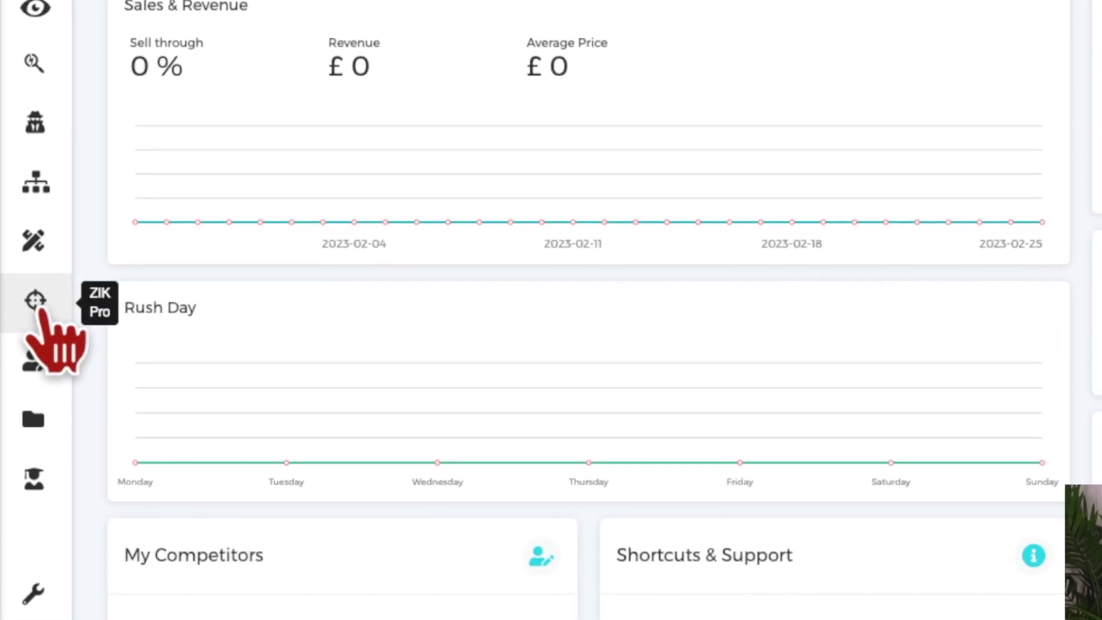
# Step: Open ZIK Pro's 500 best selling eBay items list and set its location to UK
pyautogui.click(35, 304)
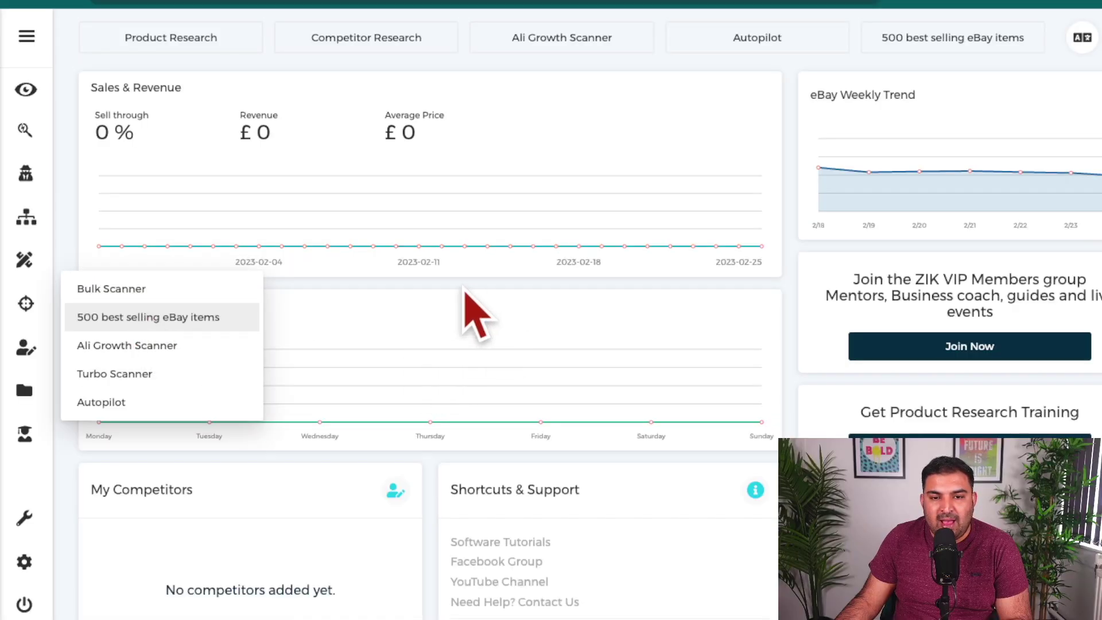
pyautogui.click(148, 317)
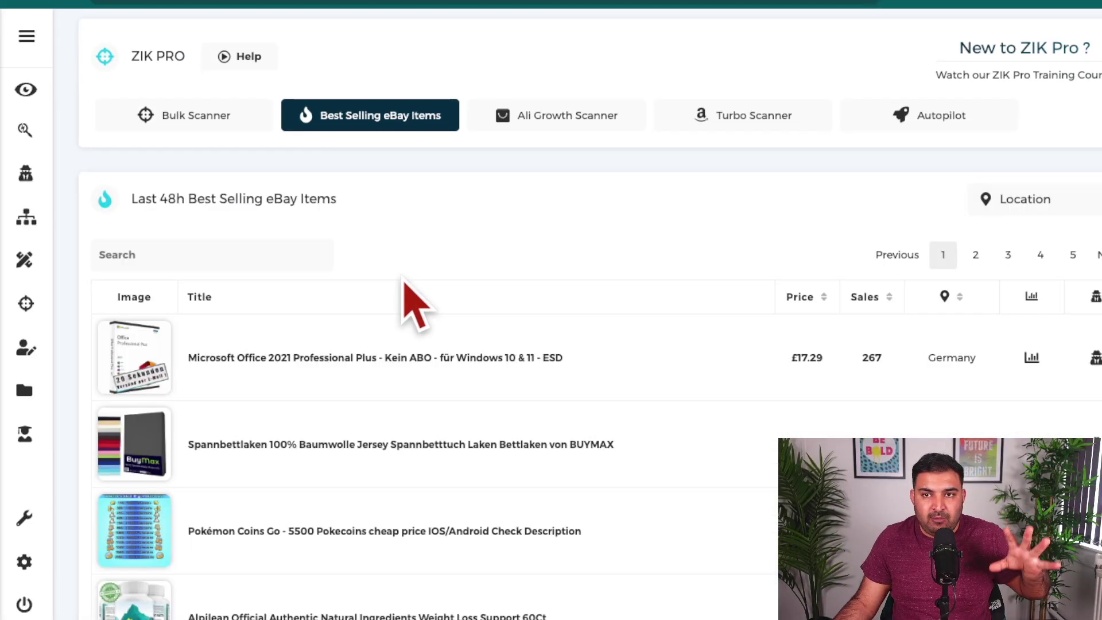
pyautogui.scroll(-1, 780, 259)
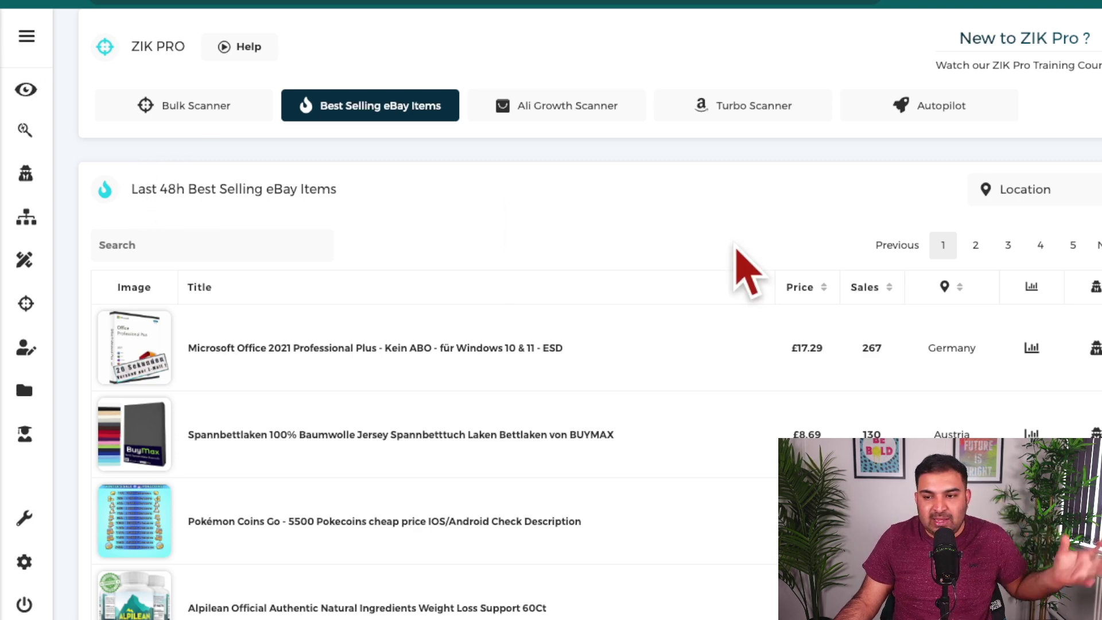
pyautogui.scroll(-2, 738, 248)
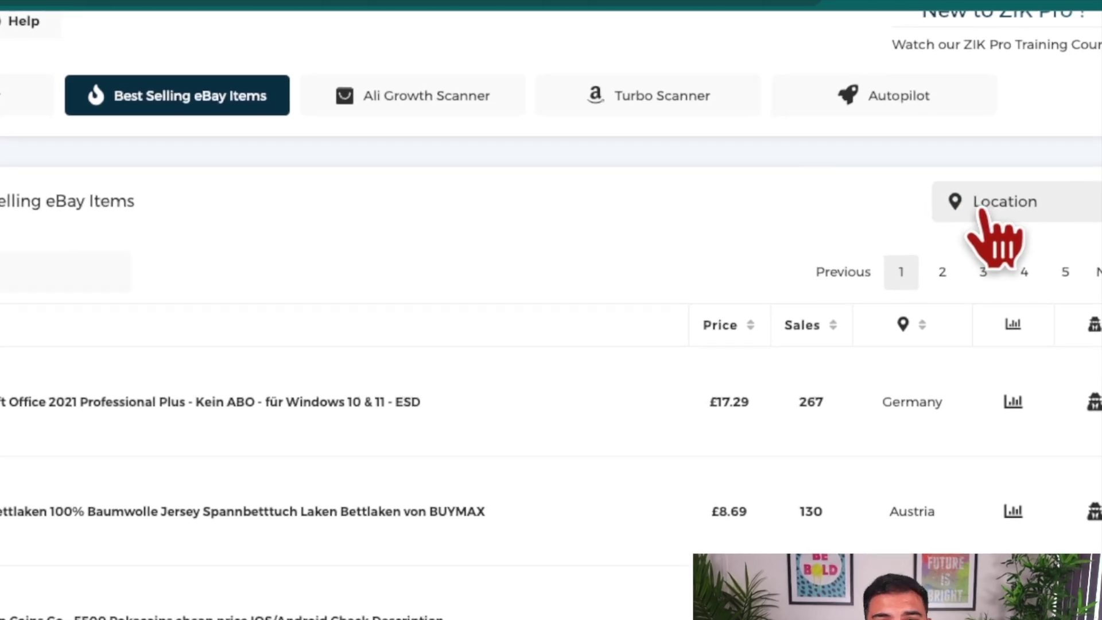
pyautogui.click(981, 211)
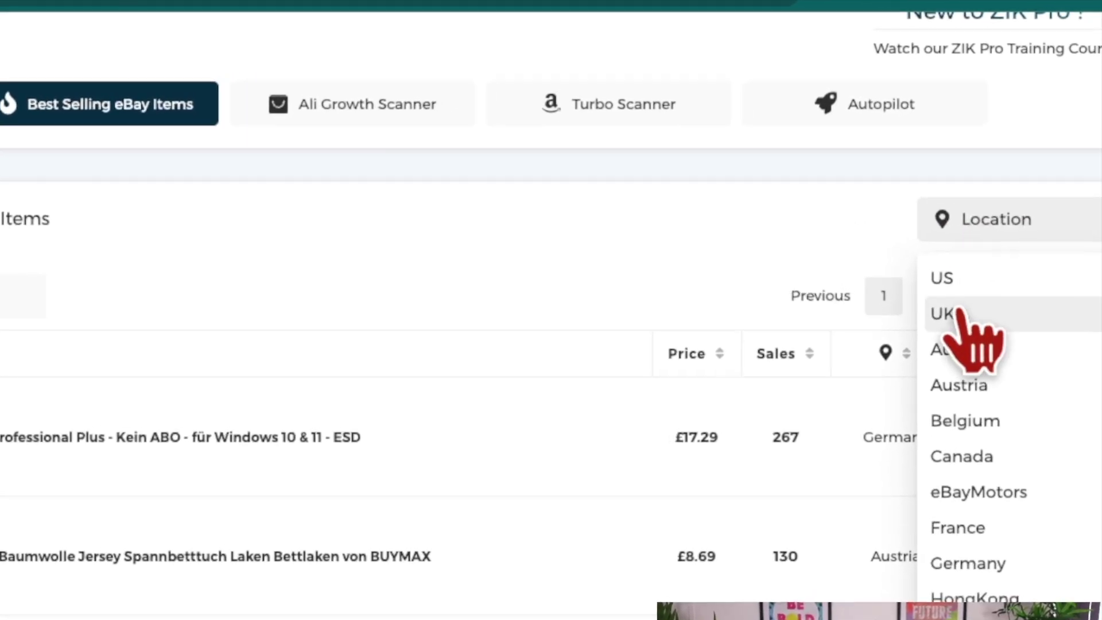
pyautogui.click(950, 313)
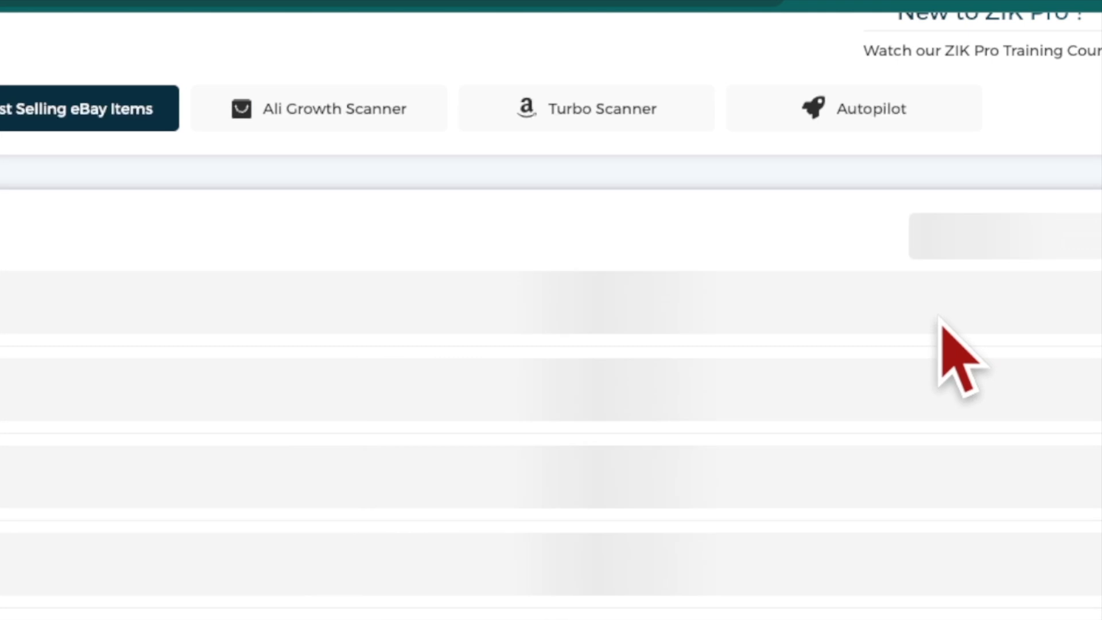
# Step: Examine the titles, prices and sales of the UK best-selling items for a promising product
pyautogui.scroll(-2, 366, 393)
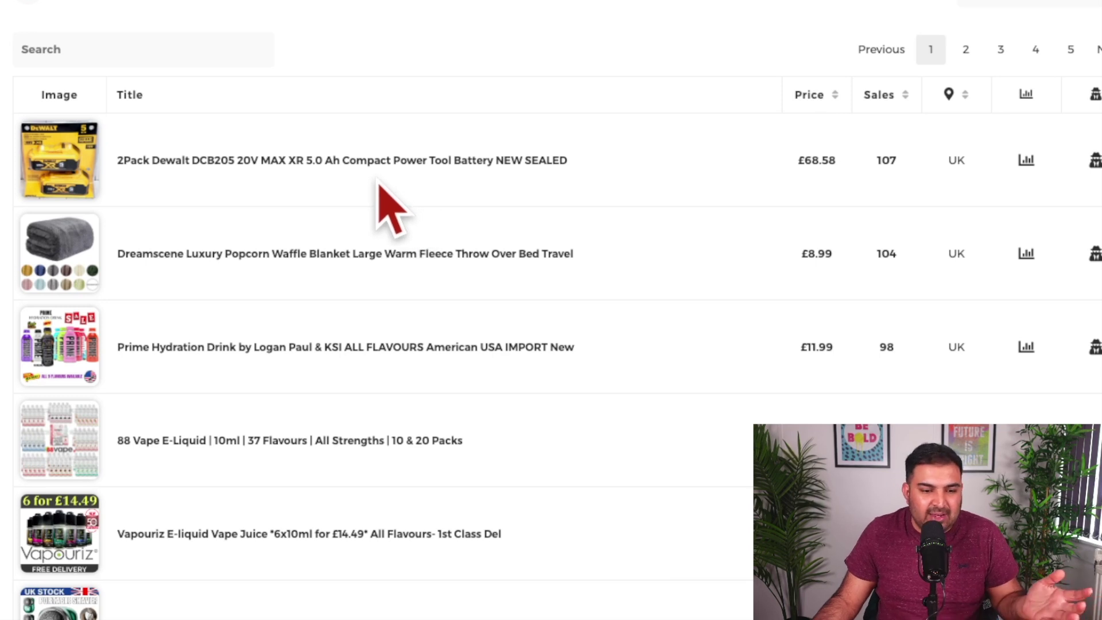
pyautogui.scroll(-3, 379, 185)
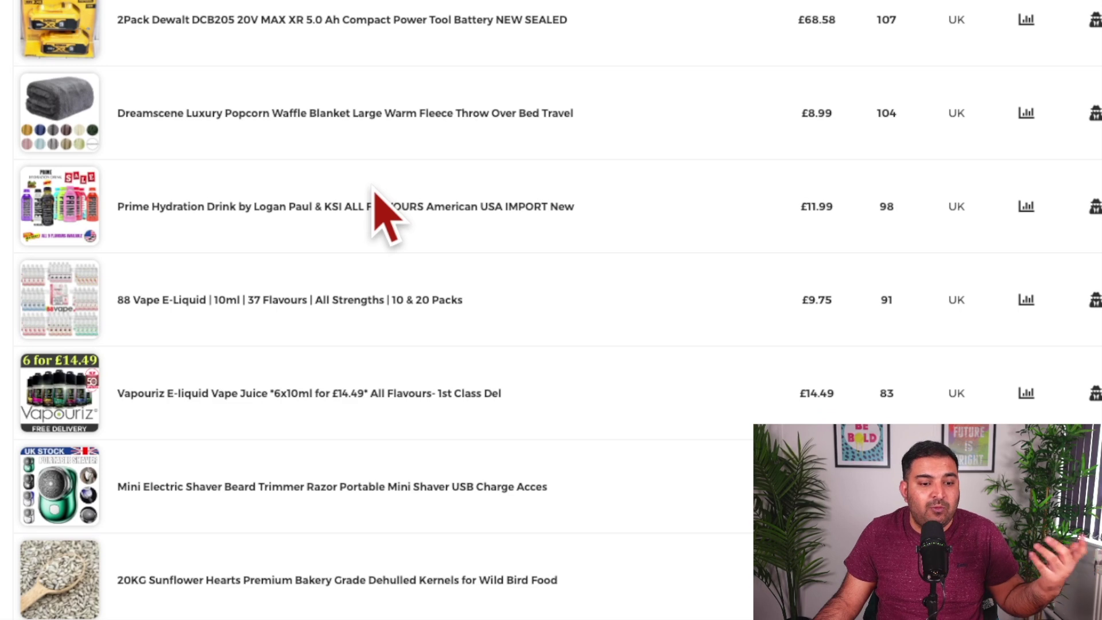
pyautogui.scroll(-7, 373, 189)
pyautogui.scroll(-10, 242, 189)
pyautogui.scroll(-7, 239, 188)
pyautogui.scroll(-6, 379, 276)
pyautogui.scroll(-14, 367, 246)
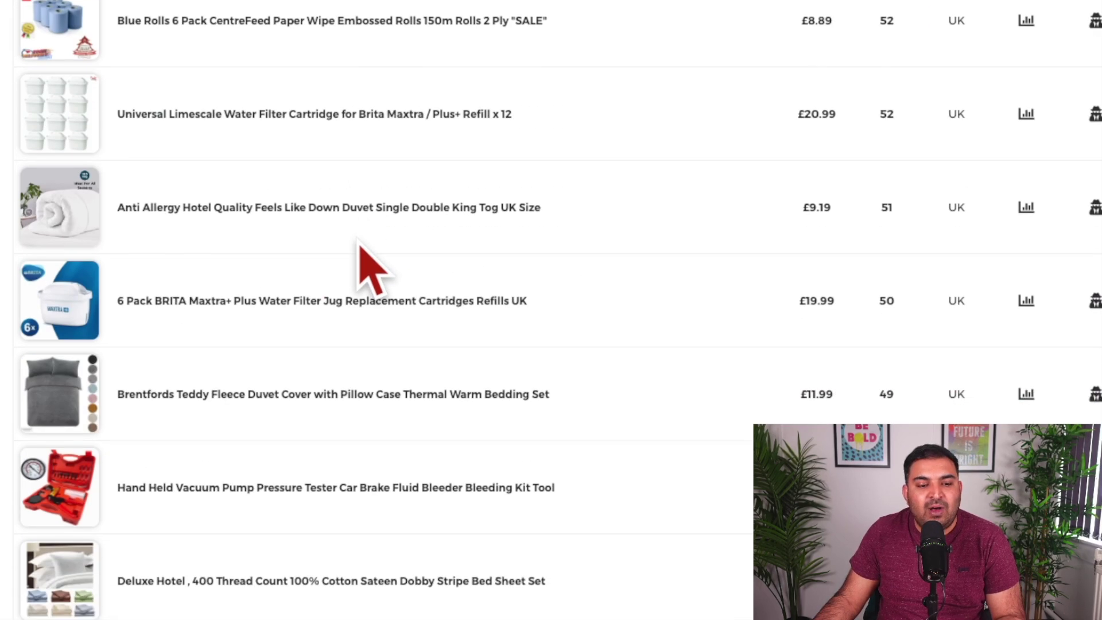
pyautogui.scroll(-2, 359, 244)
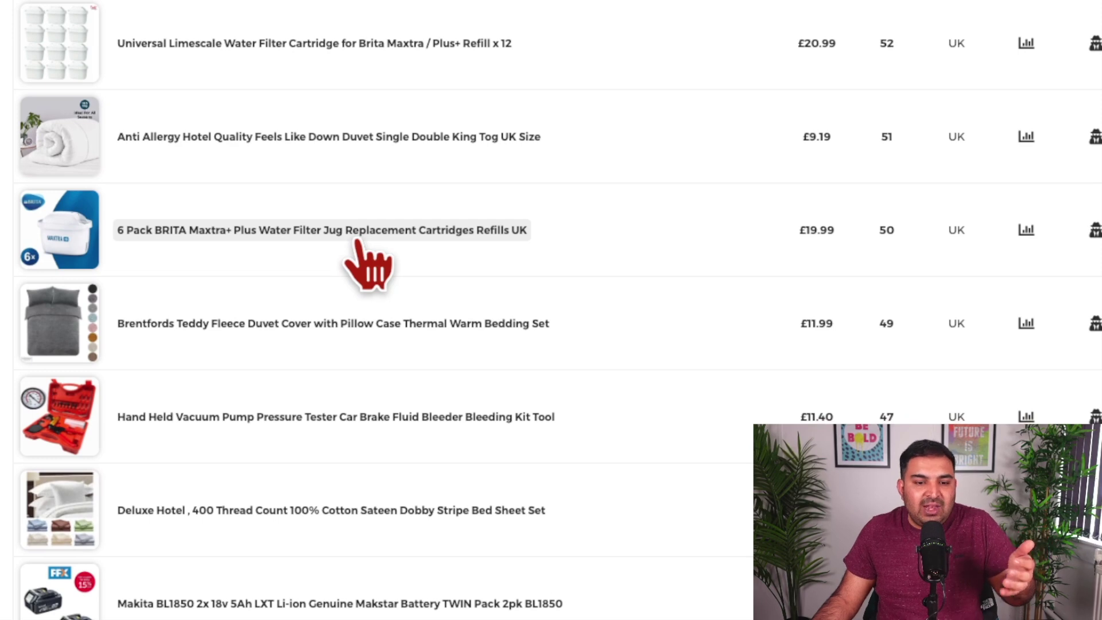
pyautogui.scroll(-5, 359, 244)
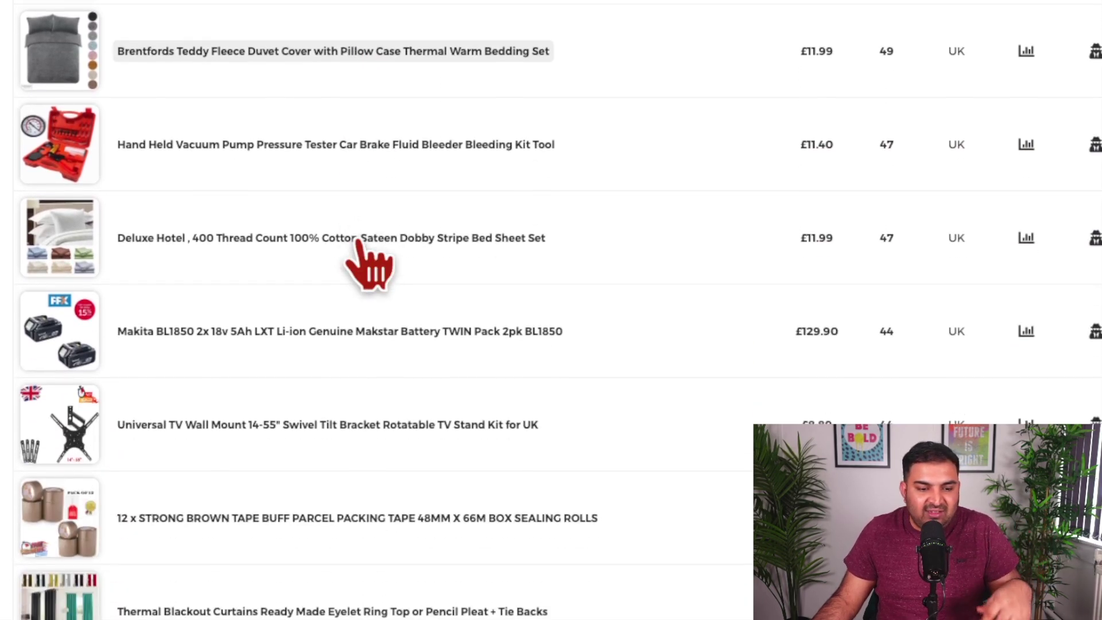
pyautogui.scroll(-11, 359, 244)
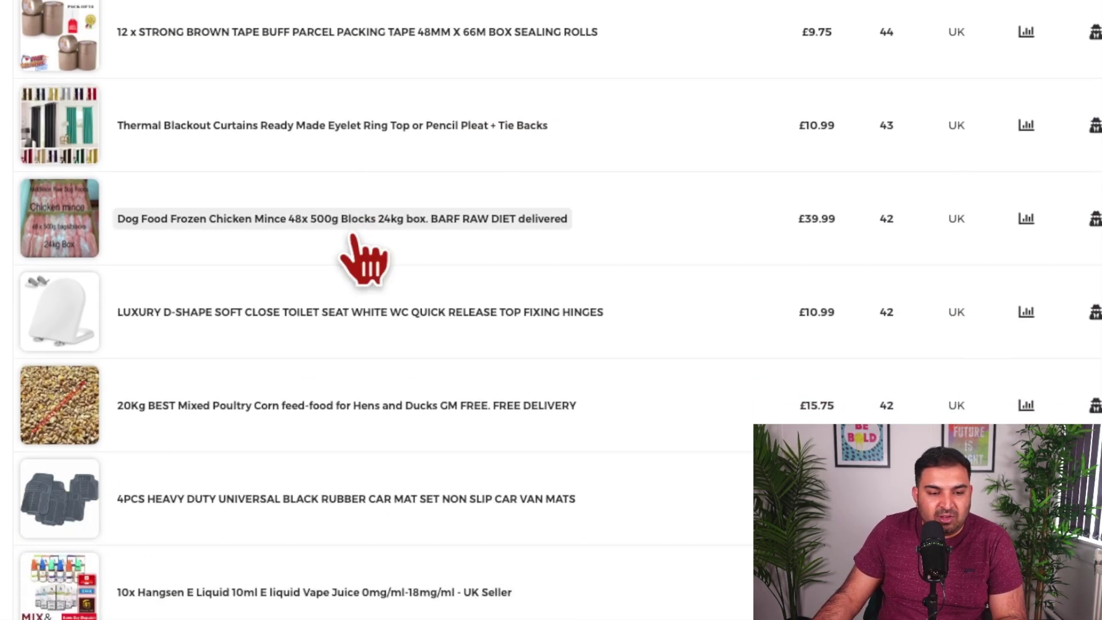
pyautogui.scroll(-11, 355, 238)
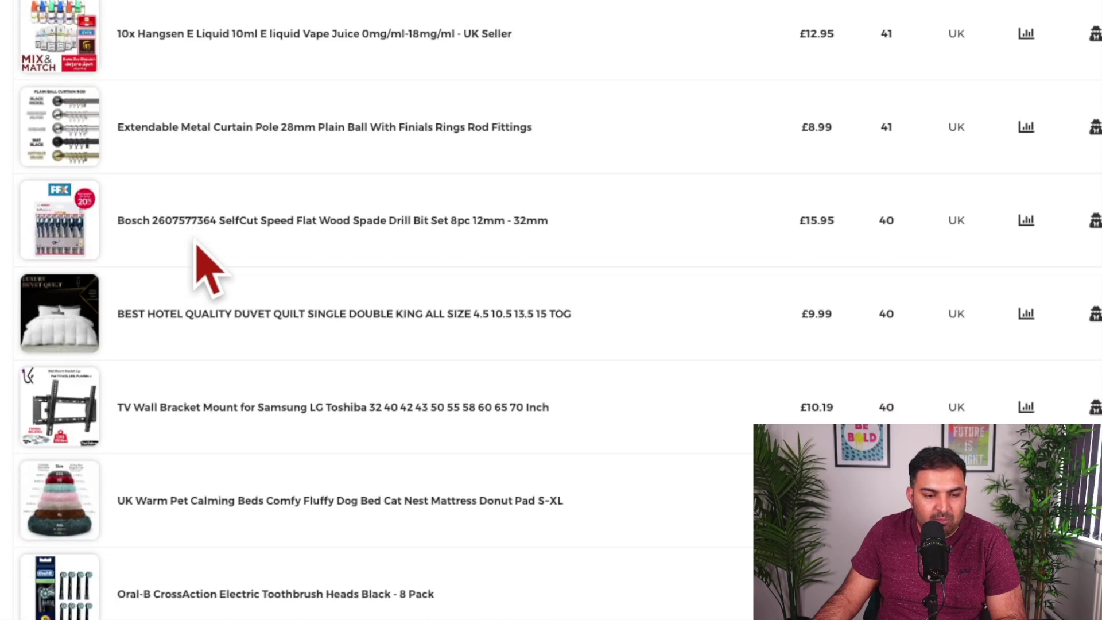
pyautogui.scroll(-8, 195, 244)
pyautogui.scroll(-4, 197, 246)
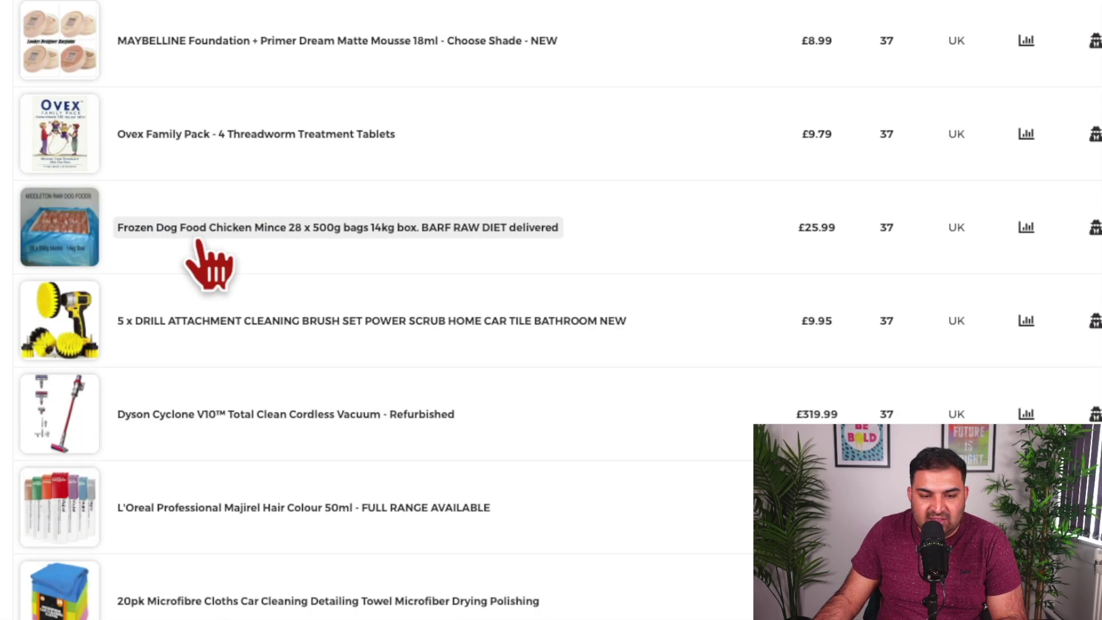
pyautogui.scroll(-10, 197, 246)
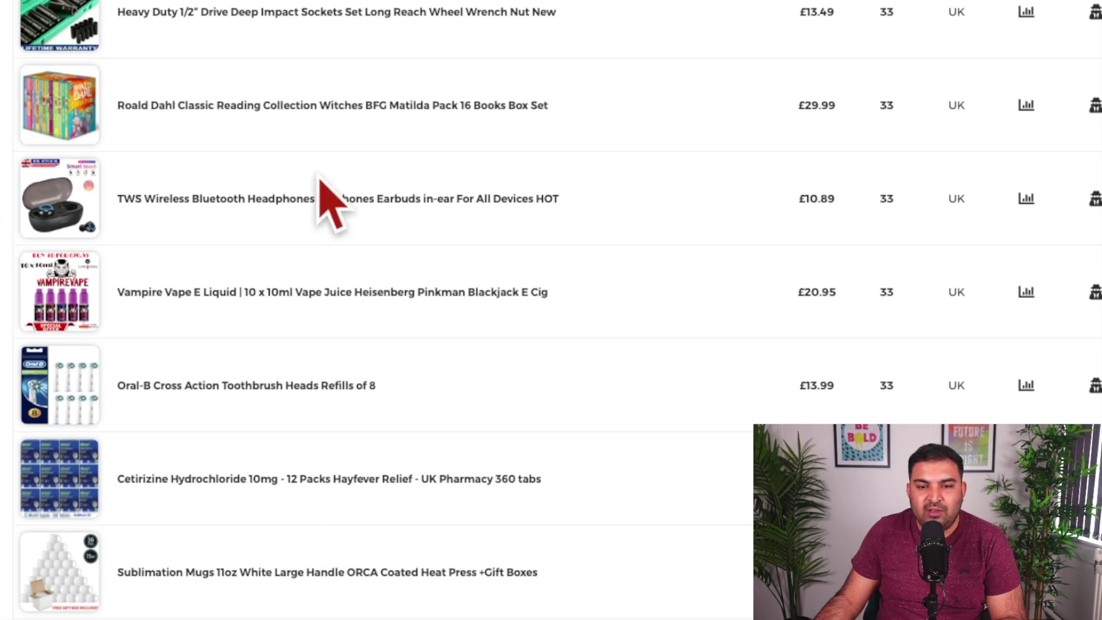
pyautogui.scroll(-1, 425, 221)
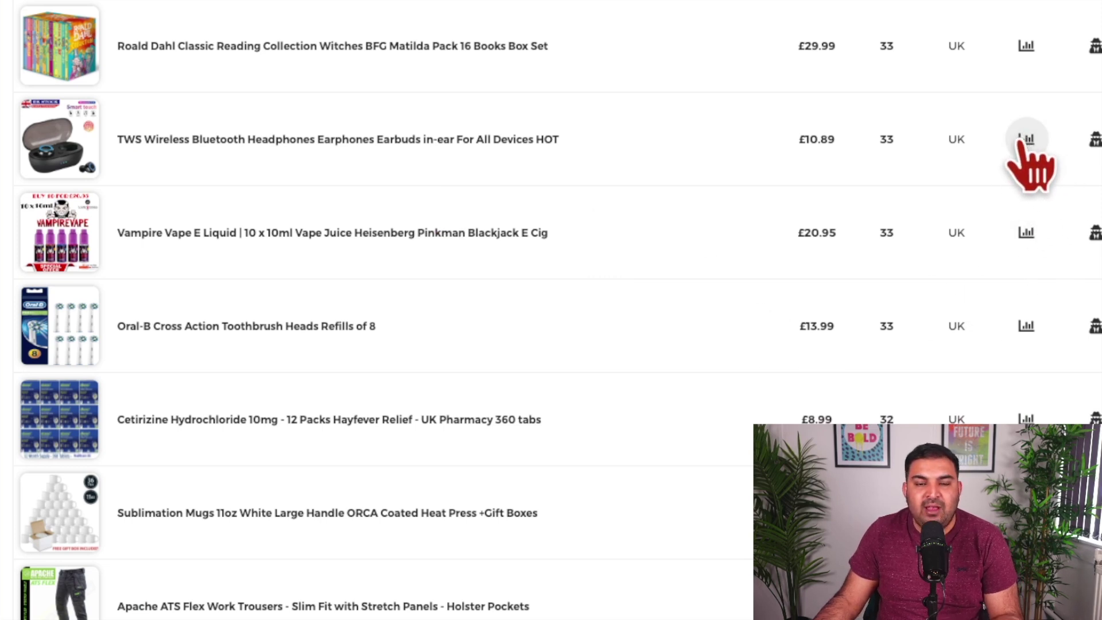
# Step: Open the sales analysis for the TWS Wireless Bluetooth Headphones and examine its statistics, sales chart and competing sellers' listings
pyautogui.click(1026, 141)
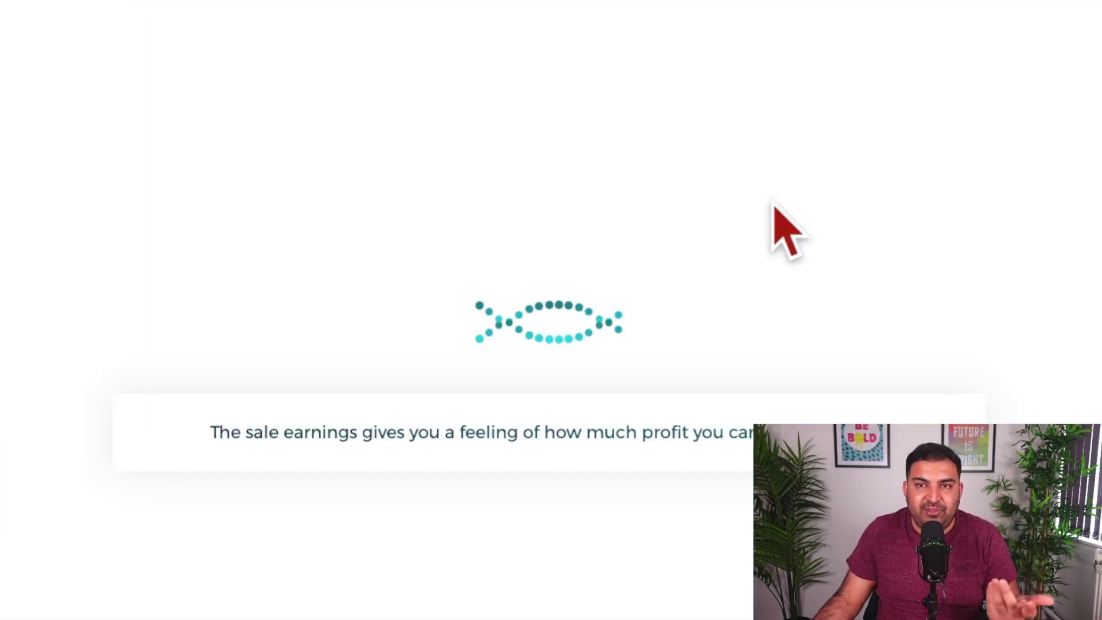
pyautogui.scroll(-1, 684, 235)
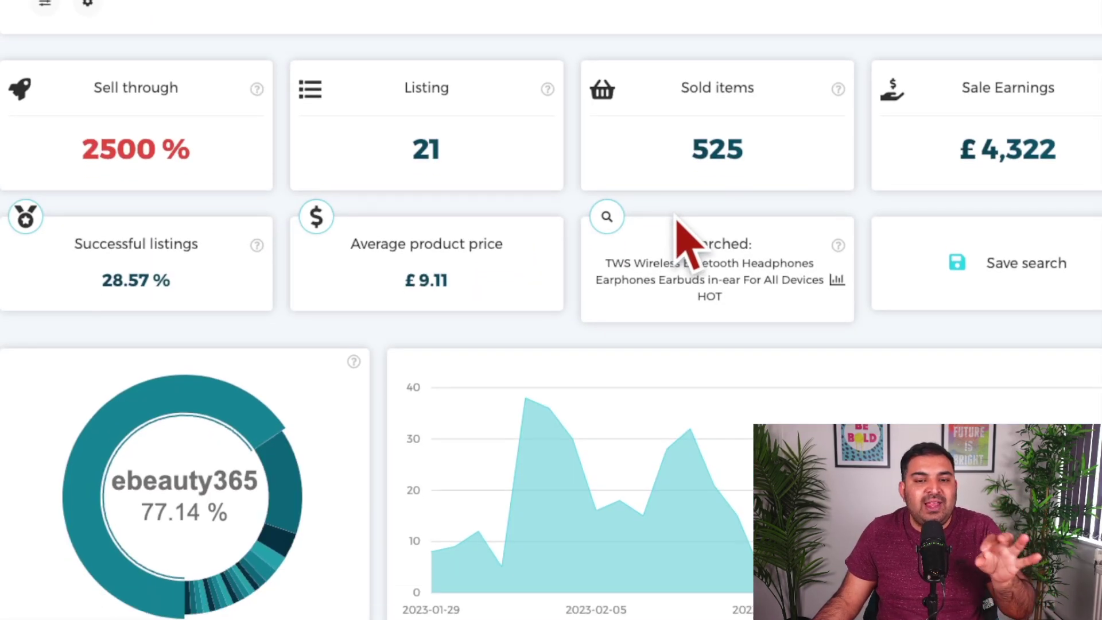
pyautogui.scroll(-8, 677, 230)
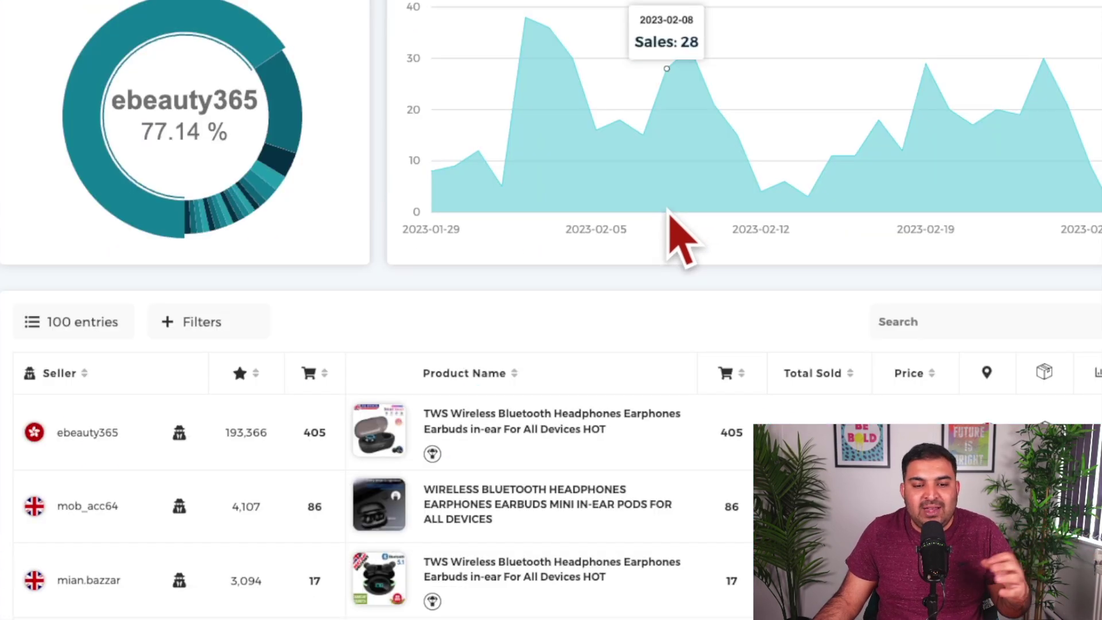
pyautogui.scroll(-3, 680, 236)
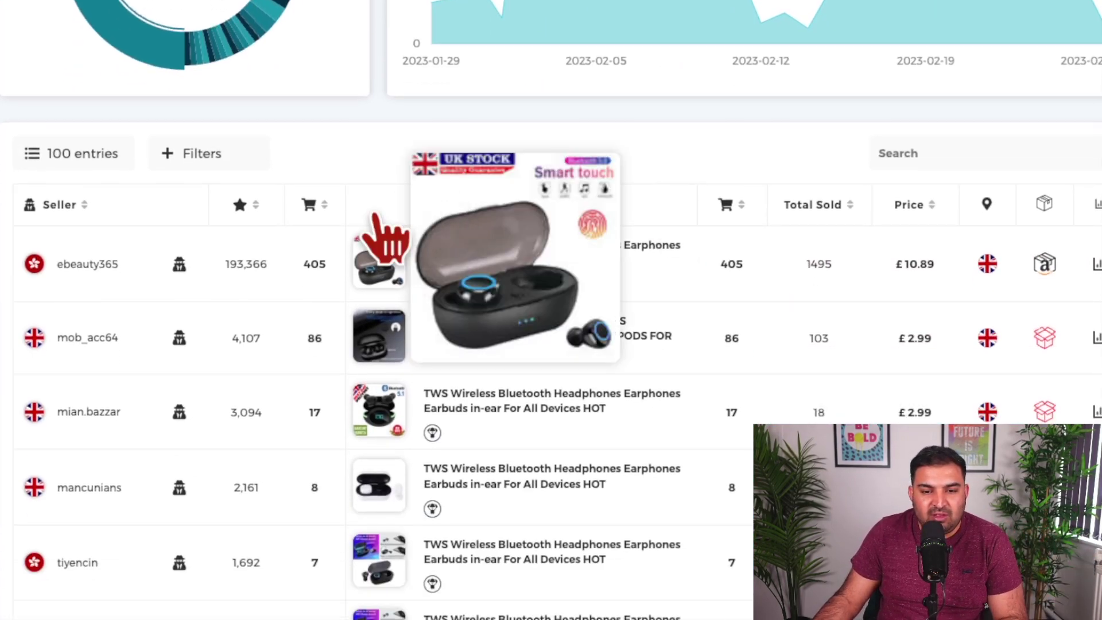
pyautogui.scroll(-1, 574, 293)
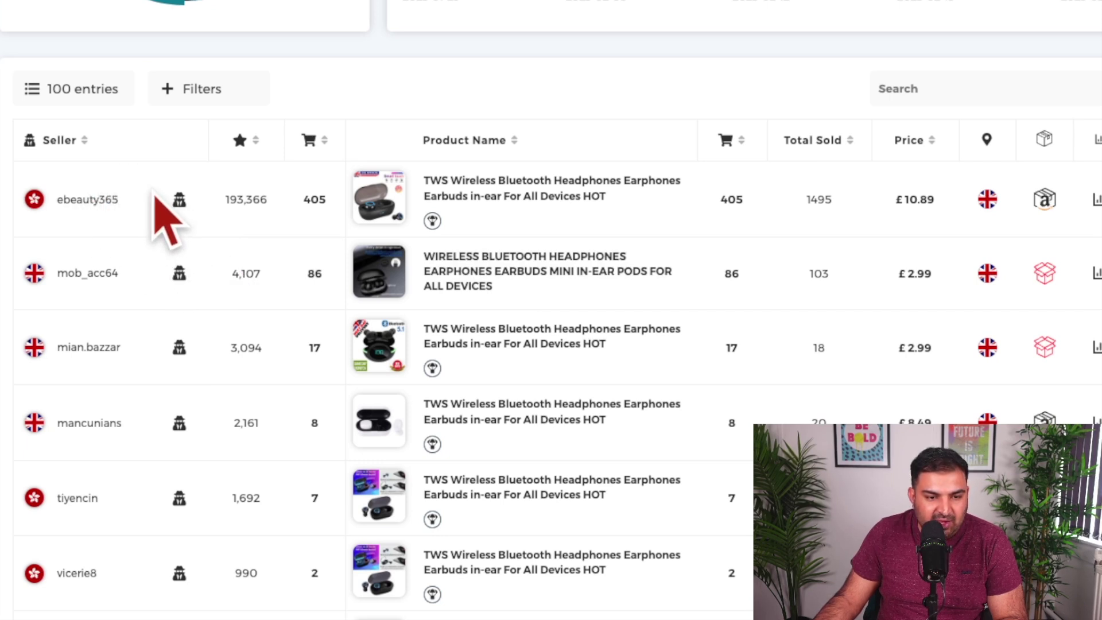
pyautogui.scroll(-2, 155, 196)
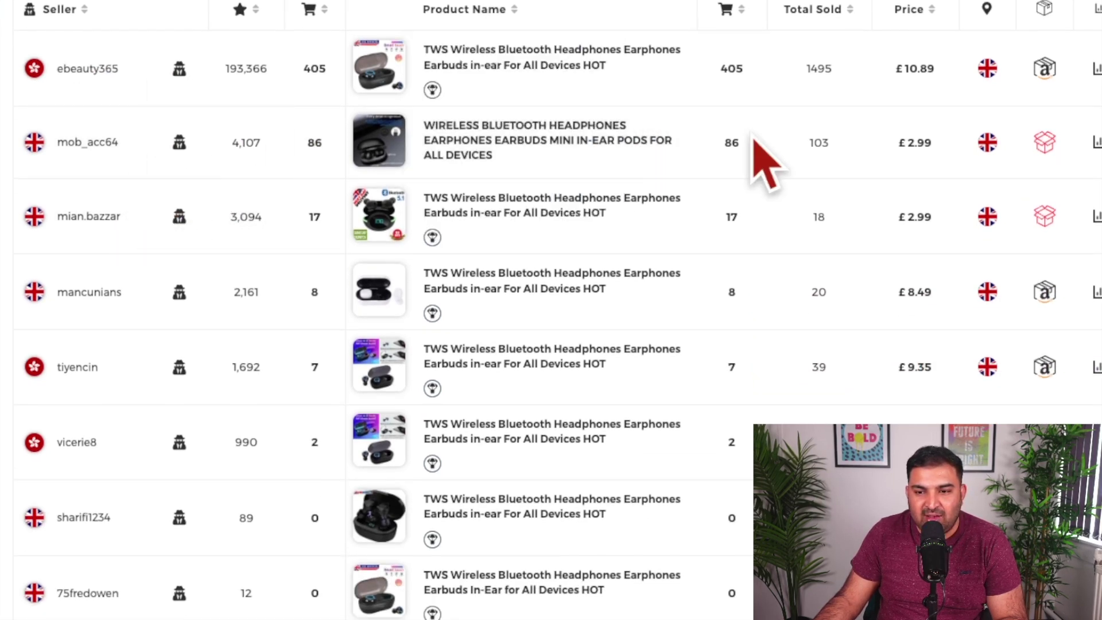
pyautogui.scroll(-2, 492, 197)
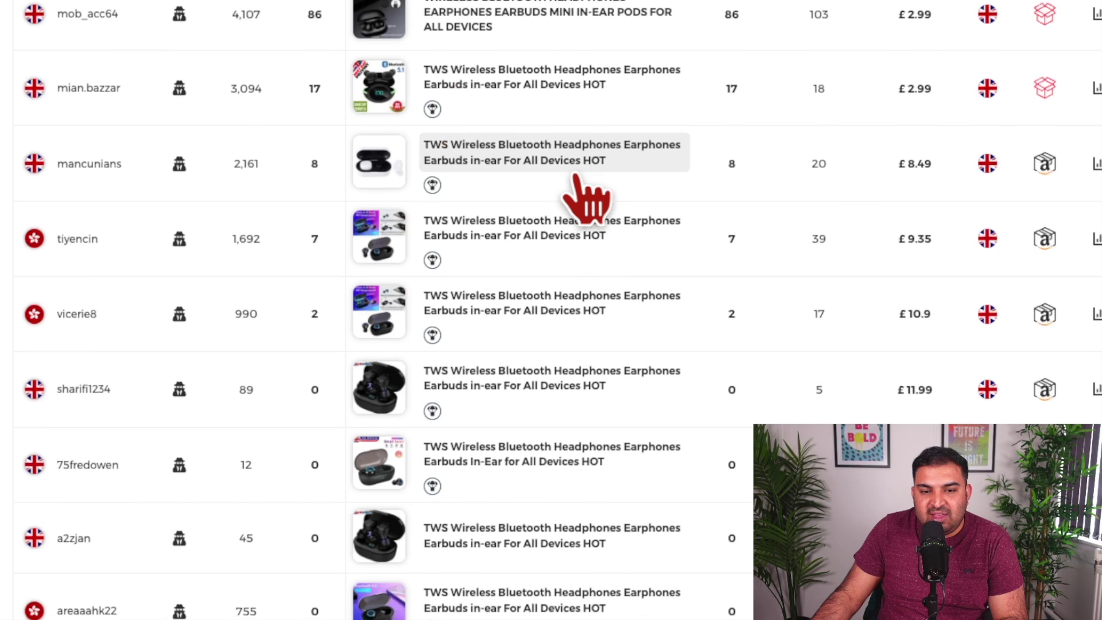
pyautogui.scroll(-2, 574, 184)
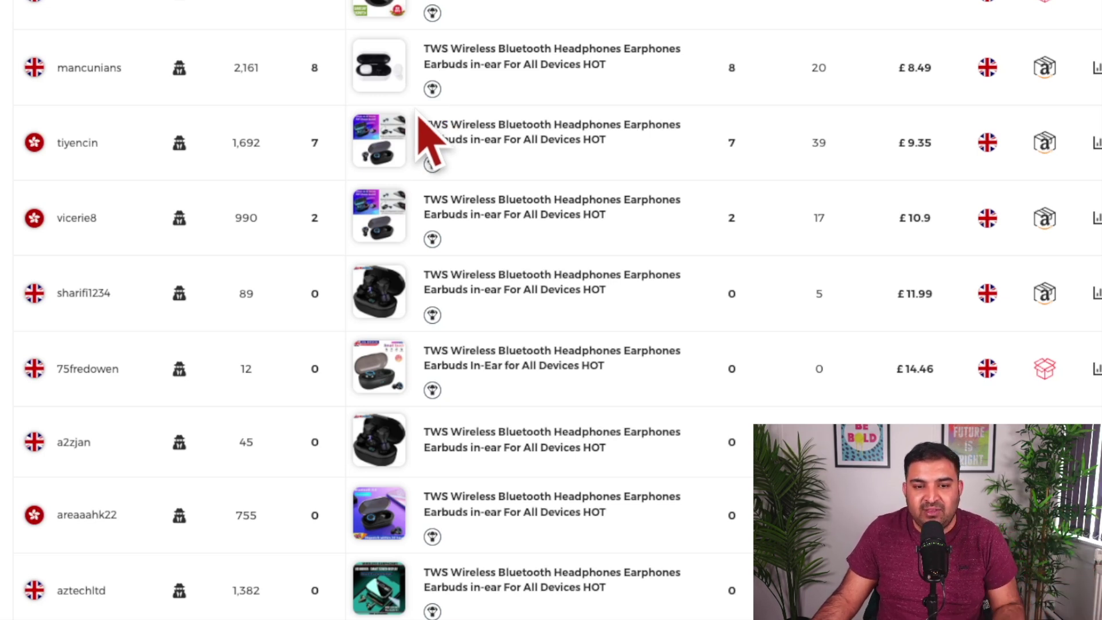
# Step: Open the AliExpress supplier results for the £8.49 TWS earbuds listing and look for matching products and their prices
pyautogui.scroll(1, 474, 66)
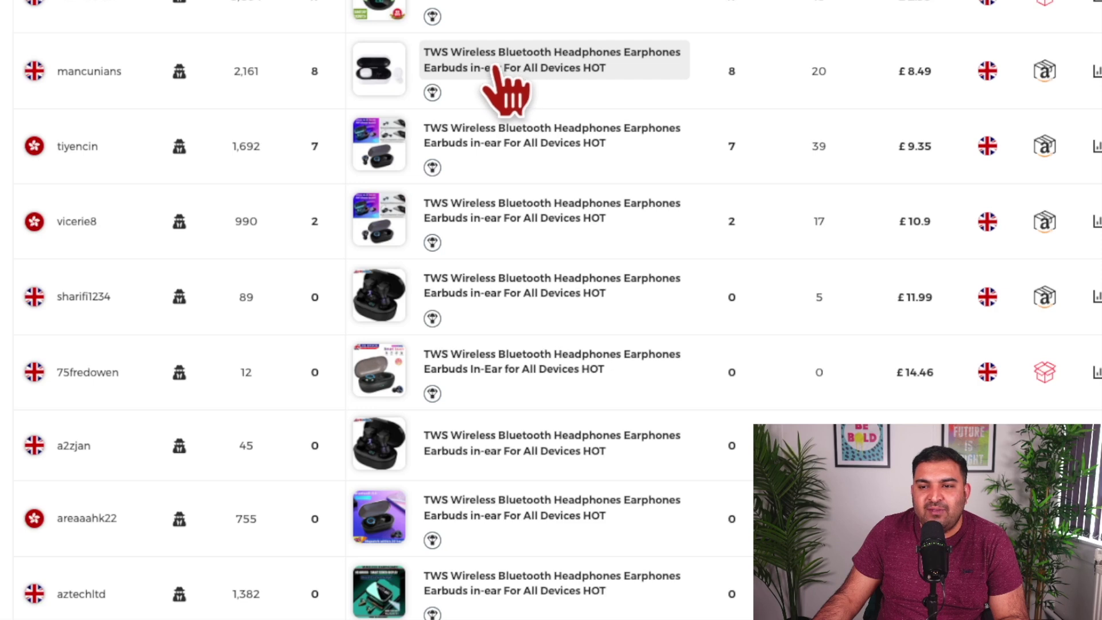
pyautogui.scroll(2, 494, 67)
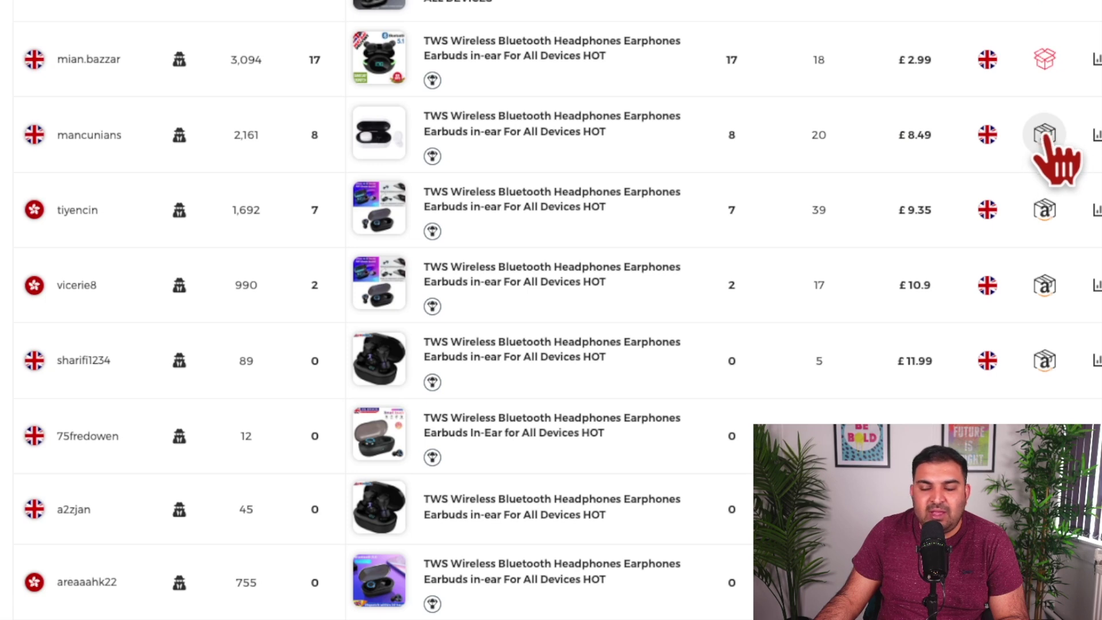
pyautogui.click(1044, 136)
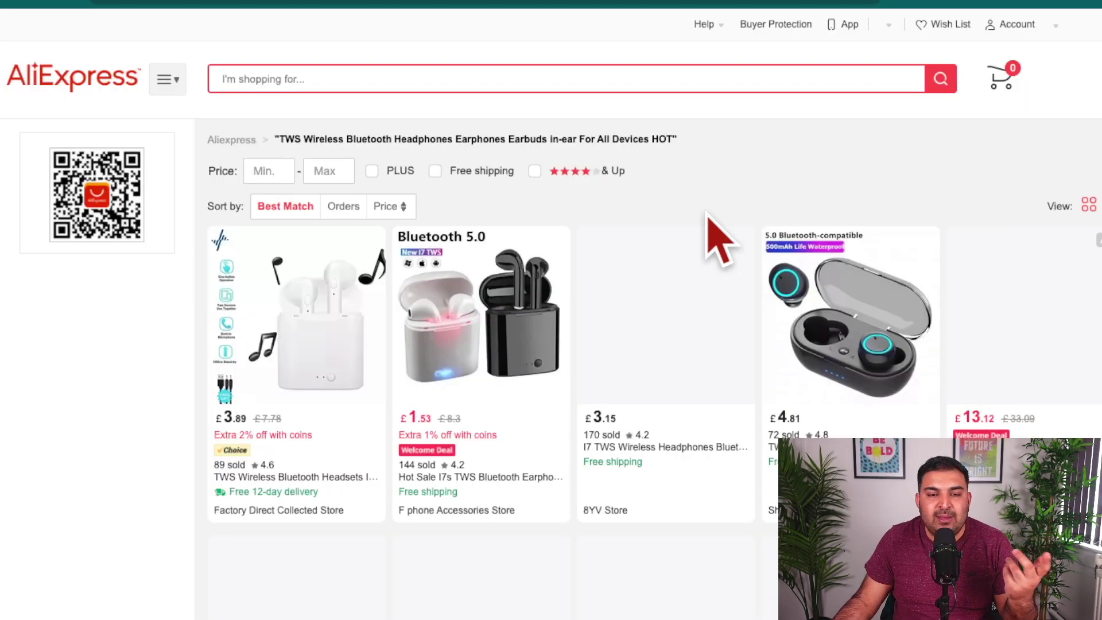
pyautogui.scroll(-5, 697, 172)
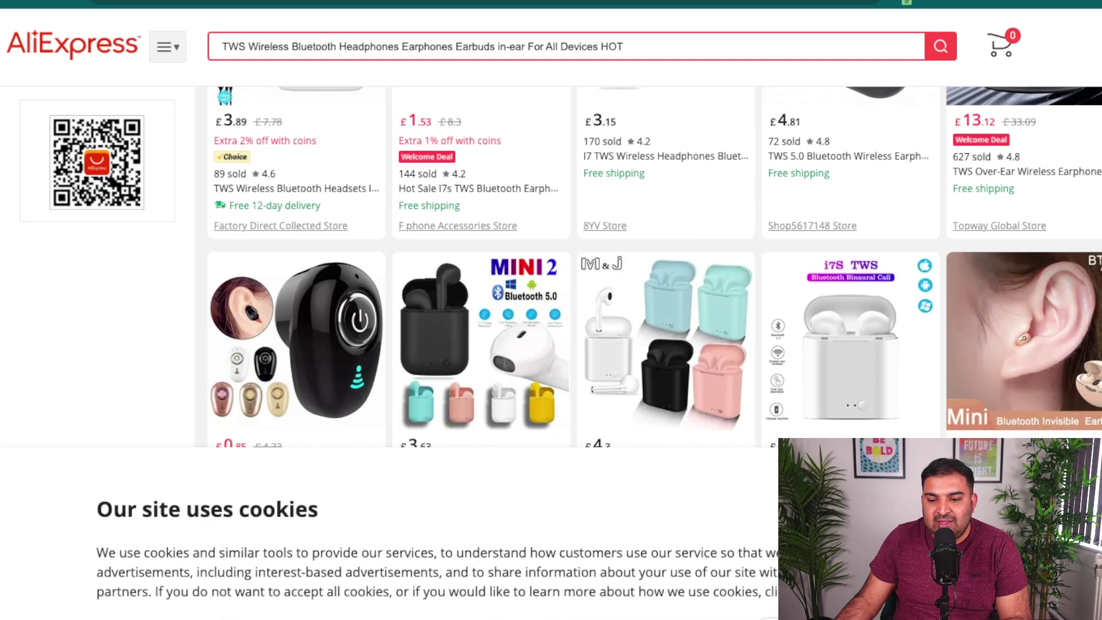
pyautogui.scroll(-3, 450, 261)
pyautogui.scroll(-3, 450, 261)
pyautogui.scroll(-4, 628, 266)
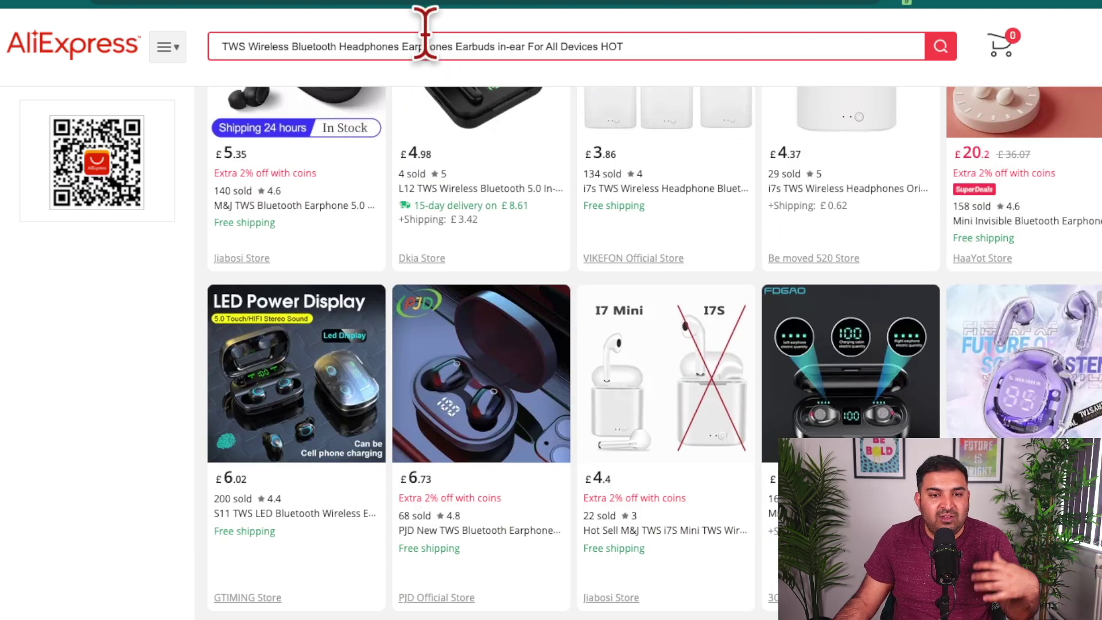
# Step: Return to the ZIK sales analysis, close the £8.49 listing's supplier details and examine the competing sellers' earbud listings and prices
pyautogui.click(406, 4)
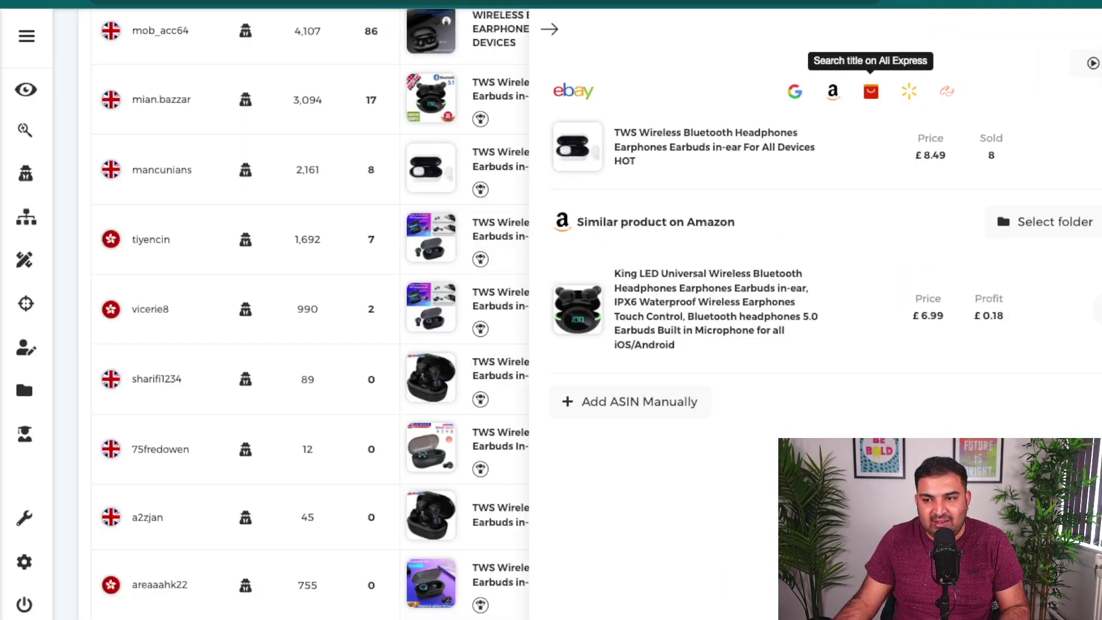
pyautogui.click(549, 29)
pyautogui.scroll(-1, 266, 381)
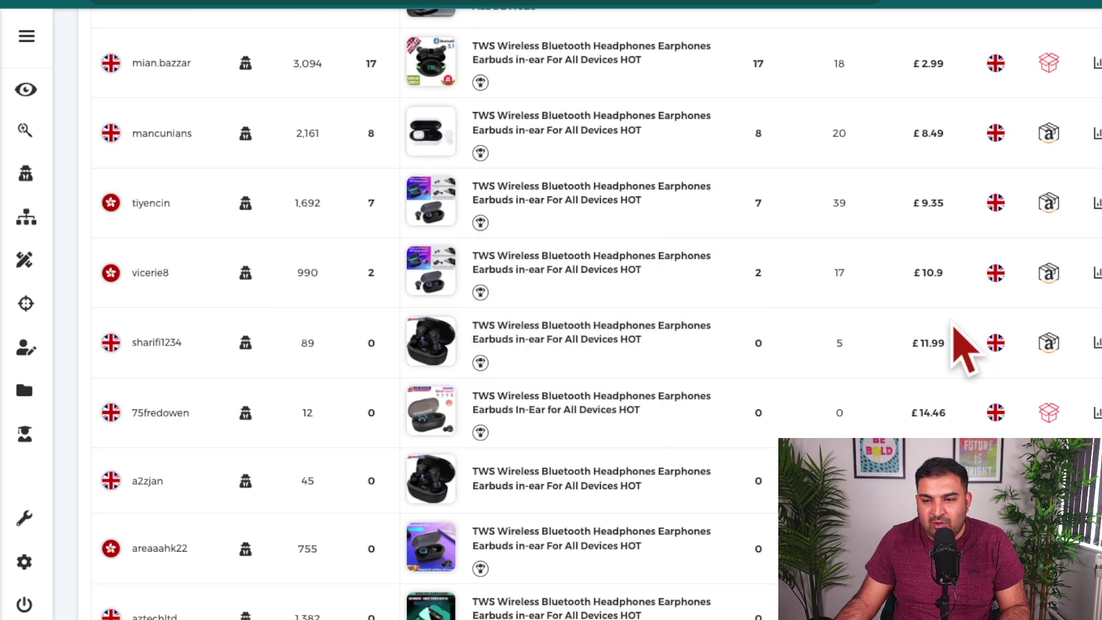
pyautogui.scroll(-1, 976, 330)
pyautogui.scroll(-5, 746, 367)
pyautogui.scroll(-4, 984, 308)
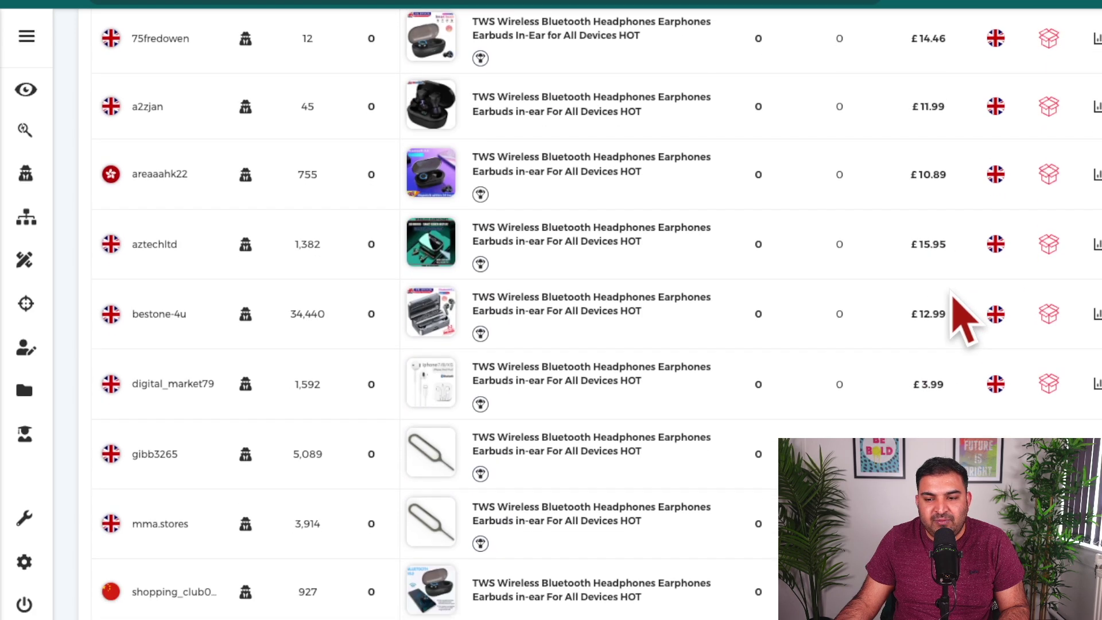
pyautogui.scroll(-3, 884, 338)
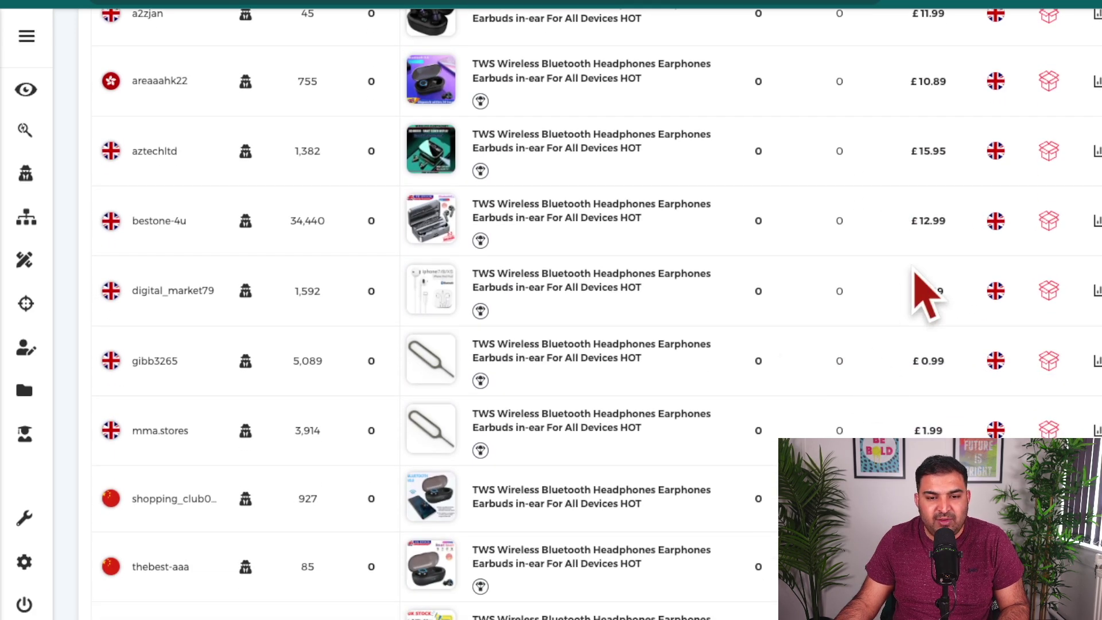
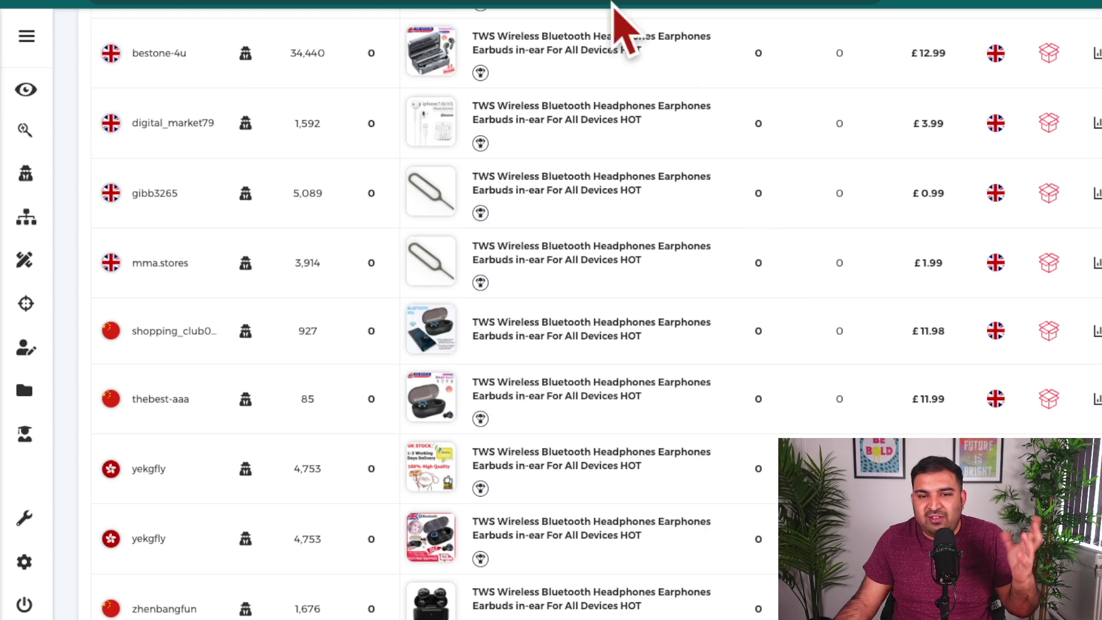
# Step: Go back to the AliExpress results for the TWS earbuds and look for a matching low-priced product with good ratings
pyautogui.click(560, 5)
pyautogui.scroll(-3, 738, 218)
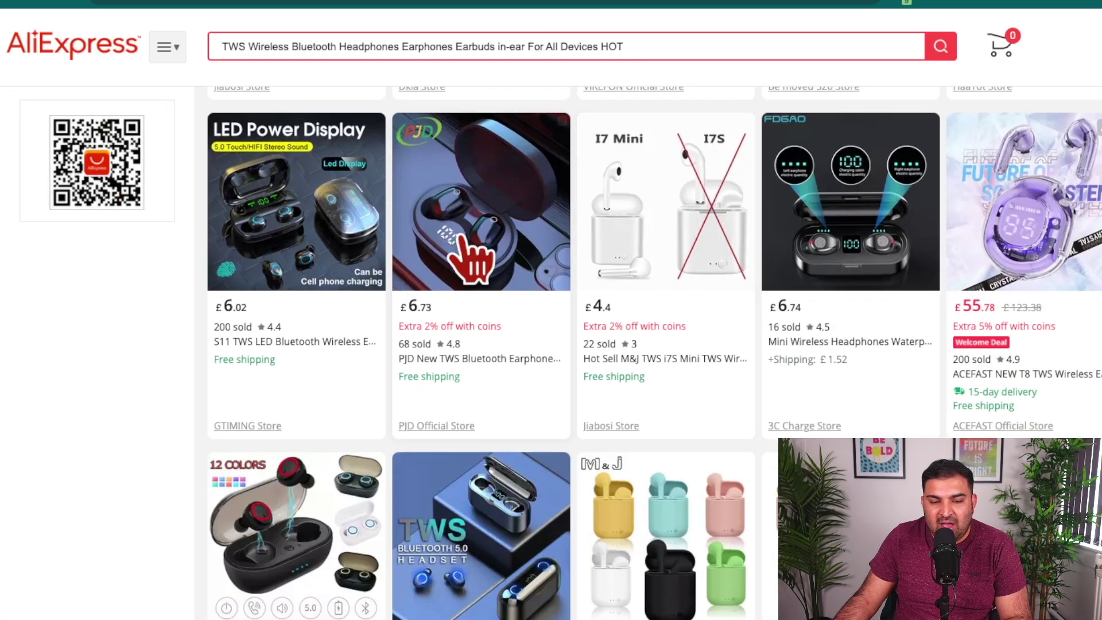
pyautogui.scroll(-1, 666, 259)
pyautogui.scroll(-1, 659, 239)
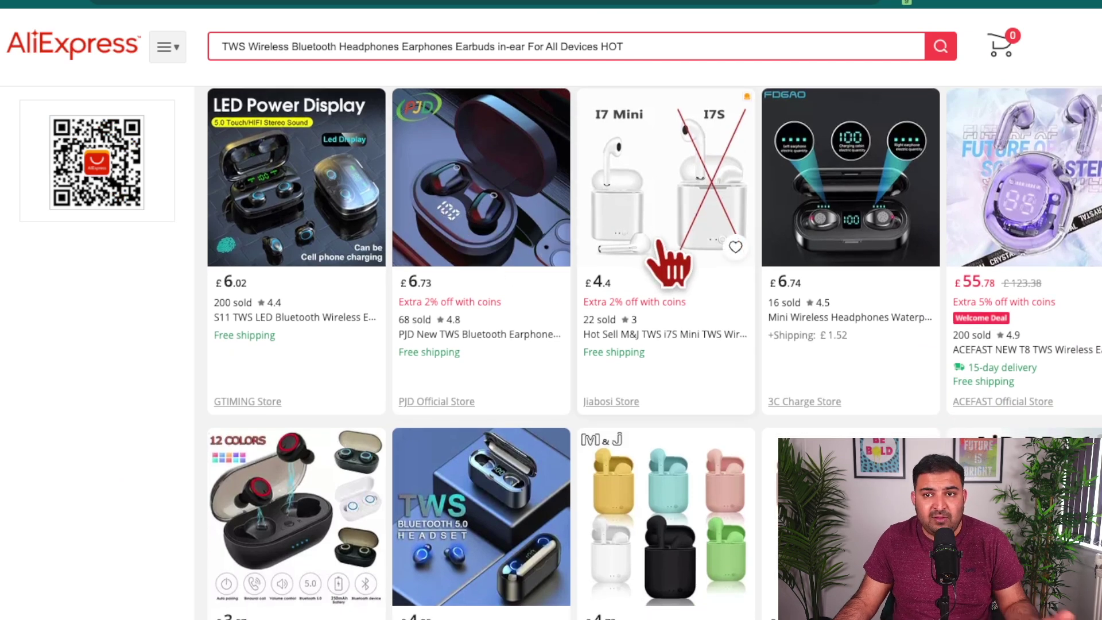
pyautogui.scroll(-3, 545, 330)
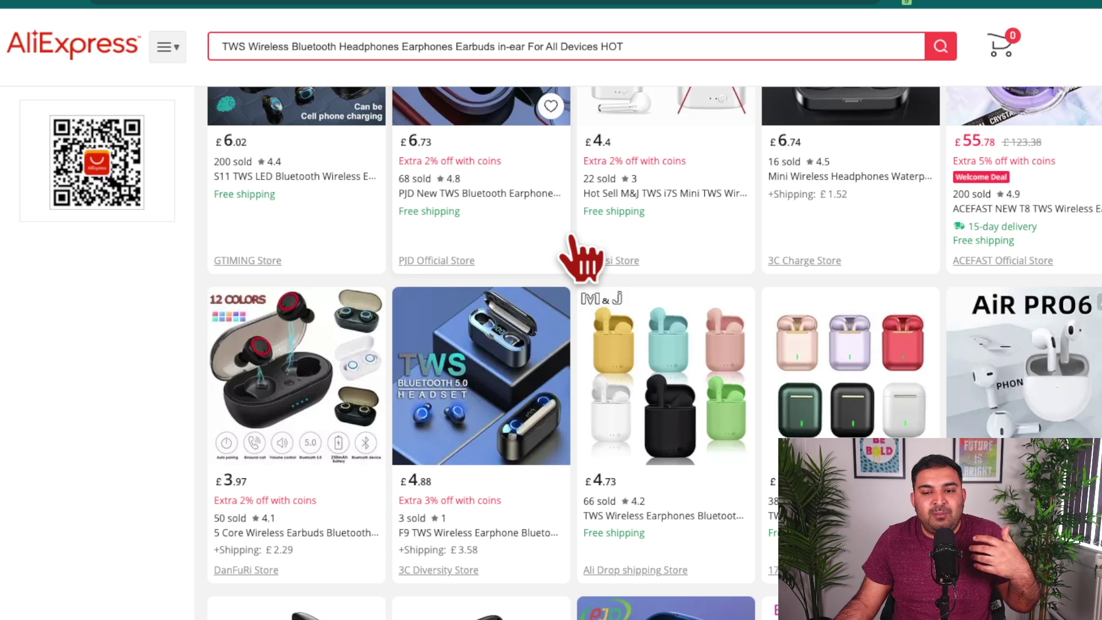
pyautogui.scroll(-1, 811, 287)
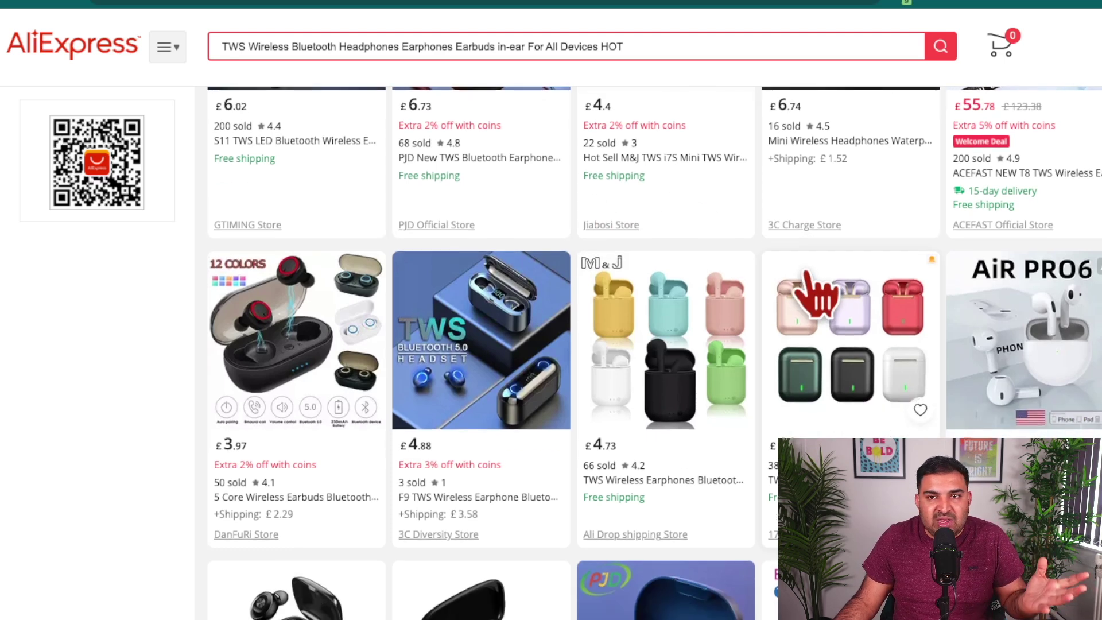
pyautogui.scroll(-1, 815, 292)
pyautogui.scroll(-1, 806, 290)
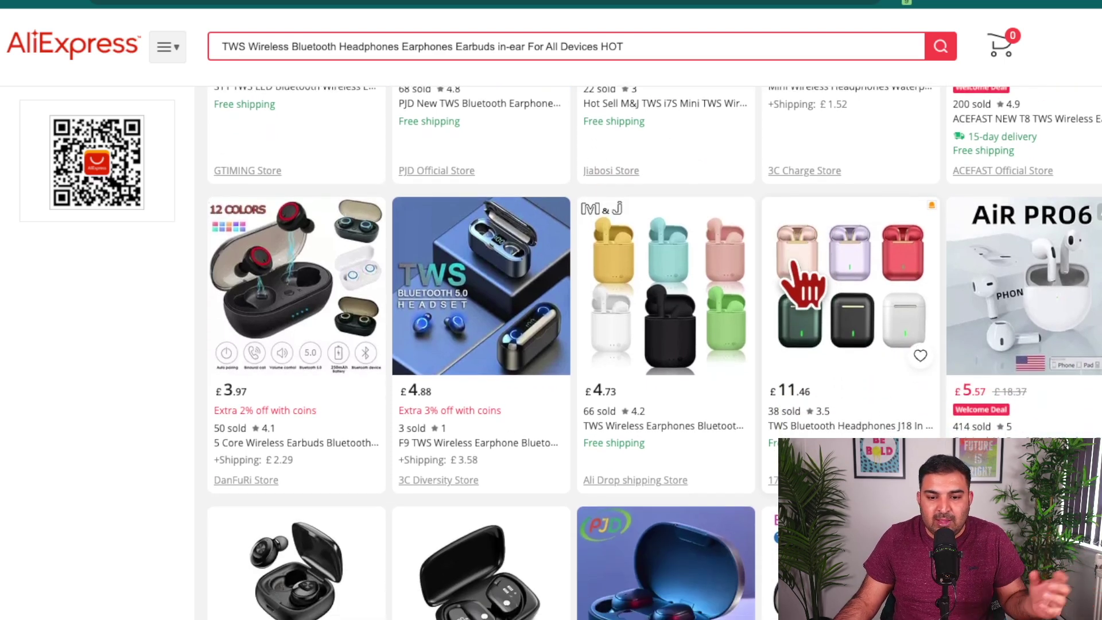
pyautogui.scroll(-5, 802, 284)
pyautogui.scroll(3, 798, 281)
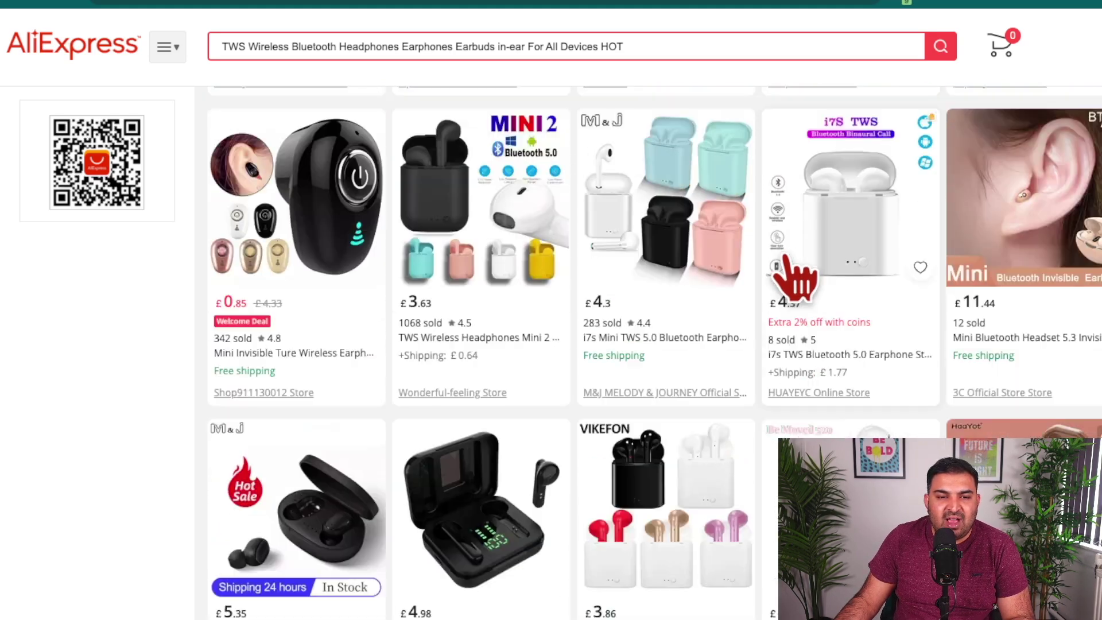
pyautogui.scroll(5, 798, 281)
pyautogui.scroll(-2, 795, 278)
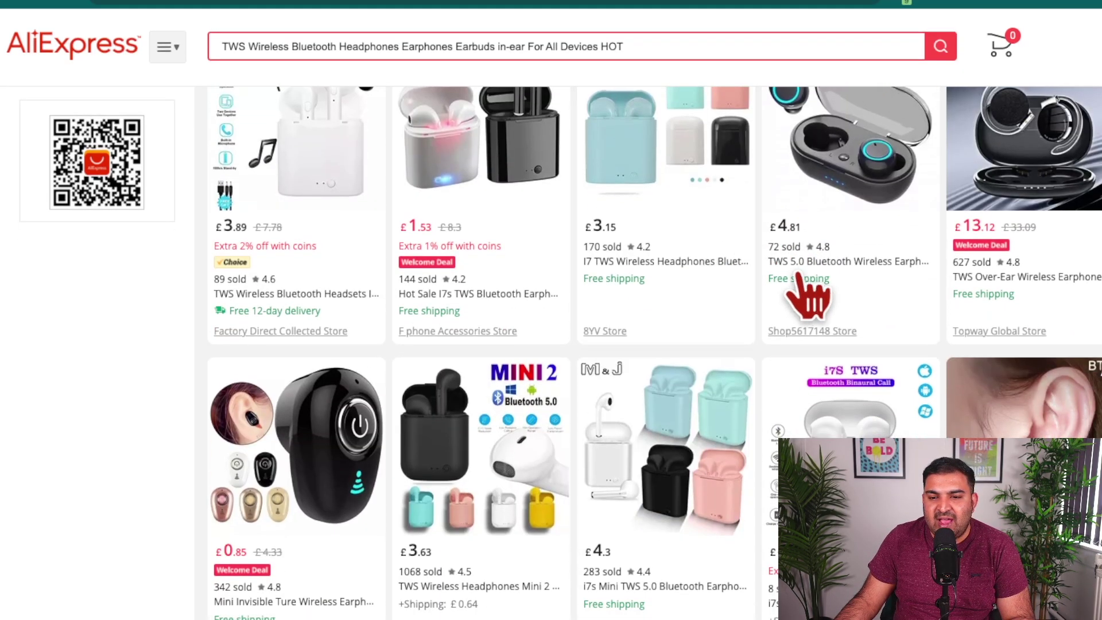
pyautogui.scroll(1, 875, 195)
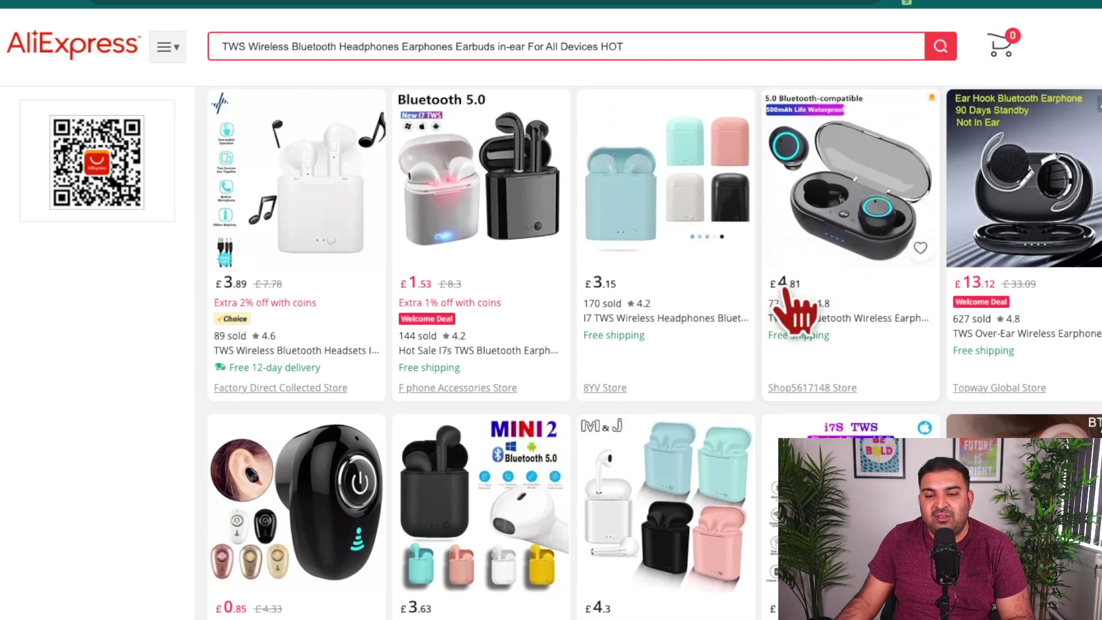
# Step: Open the £4.81 TWS 5.0 Bluetooth Wireless Earphone and examine its price, UK shipping cost, delivery estimate, store details and description
pyautogui.click(849, 200)
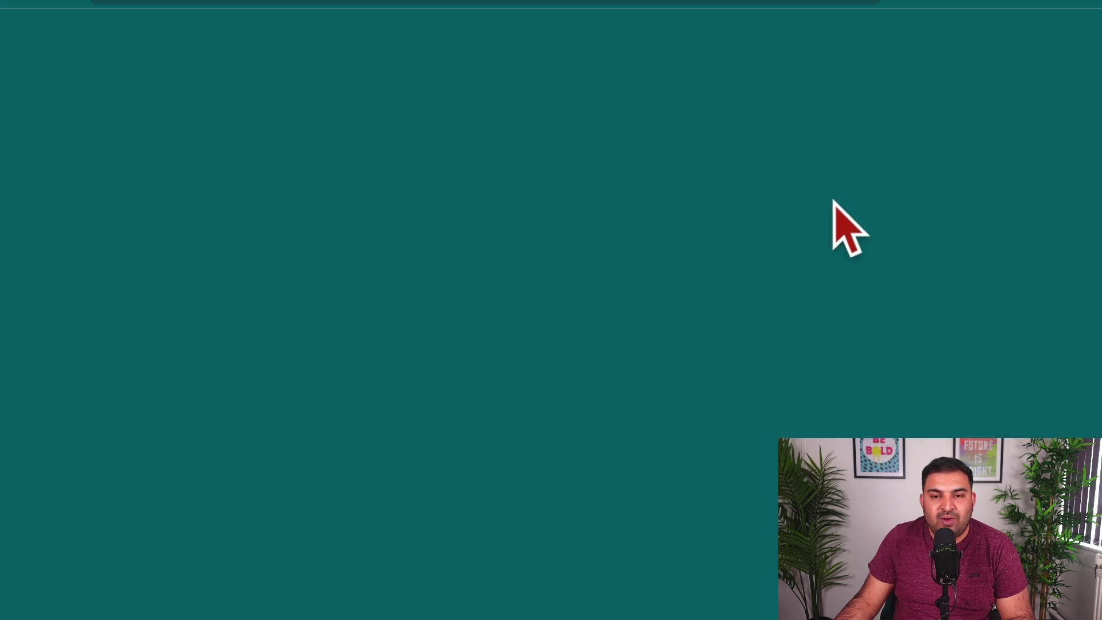
pyautogui.scroll(-3, 829, 226)
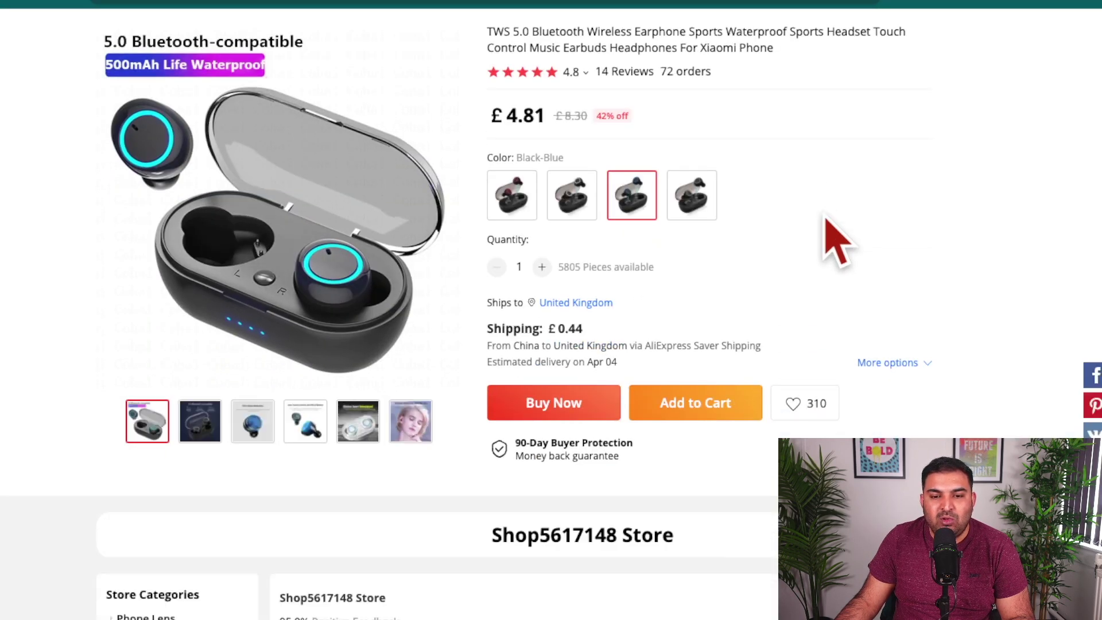
pyautogui.scroll(-2, 836, 242)
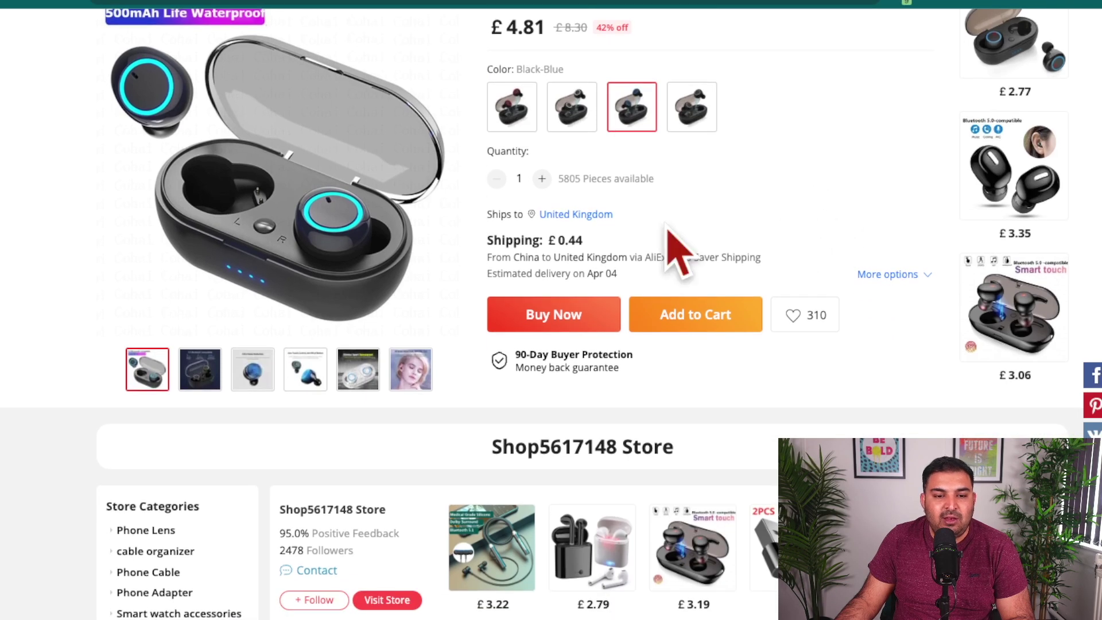
pyautogui.scroll(-6, 665, 252)
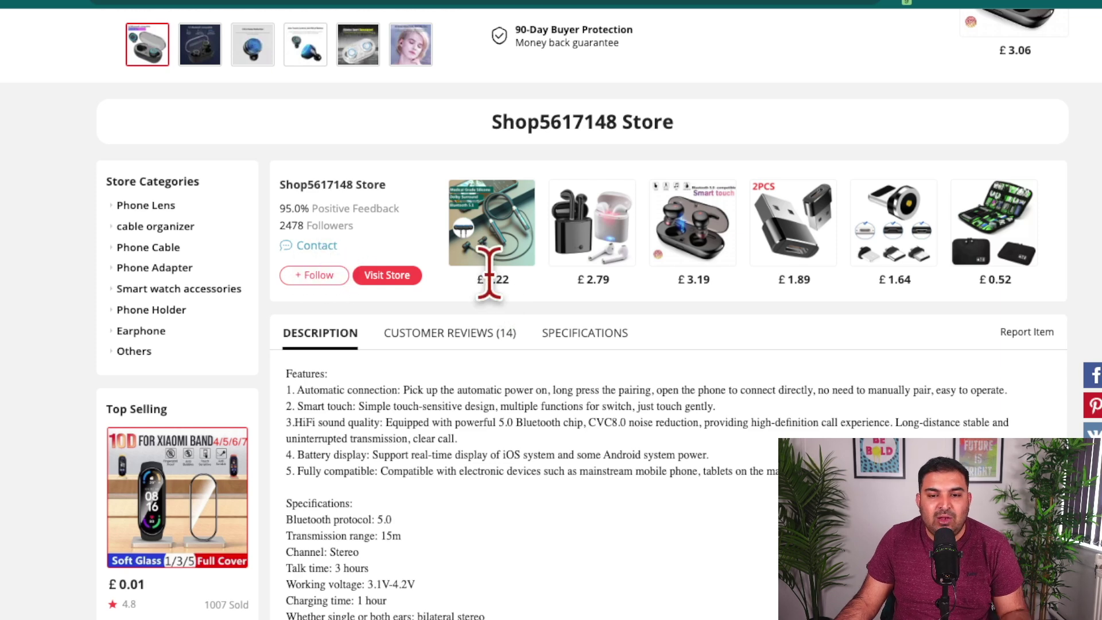
pyautogui.scroll(2, 498, 267)
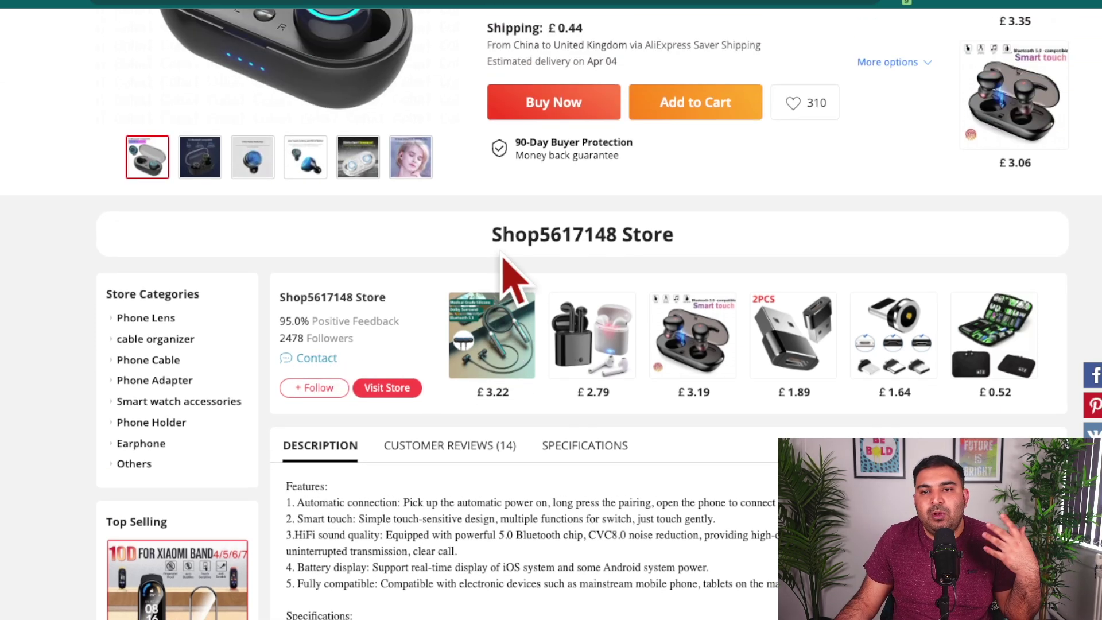
pyautogui.scroll(5, 503, 258)
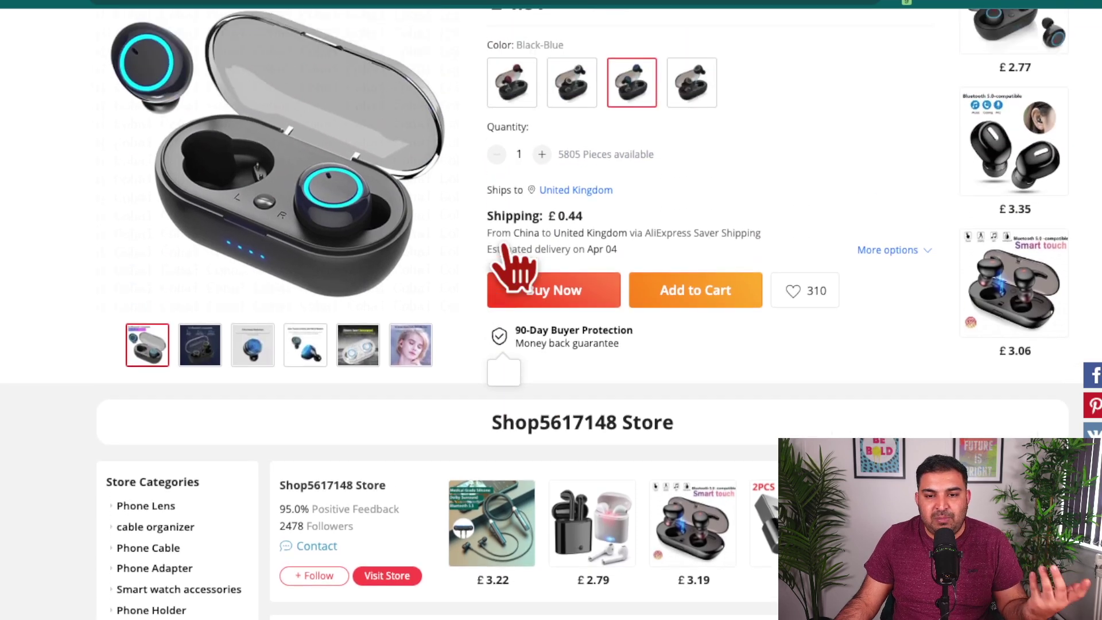
pyautogui.scroll(1, 505, 246)
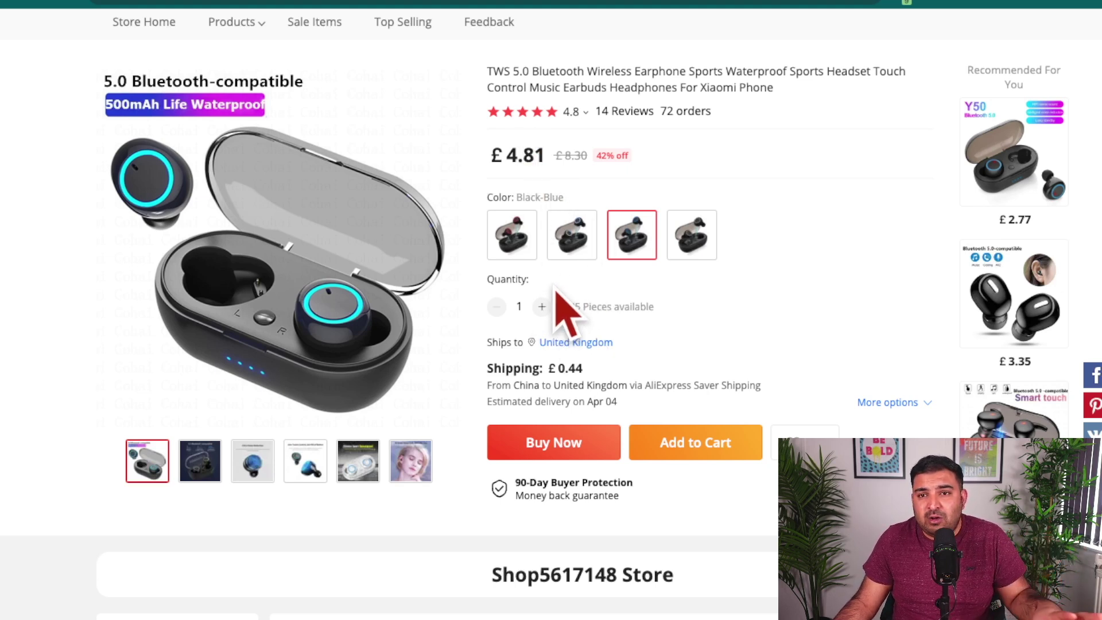
pyautogui.scroll(-1, 568, 282)
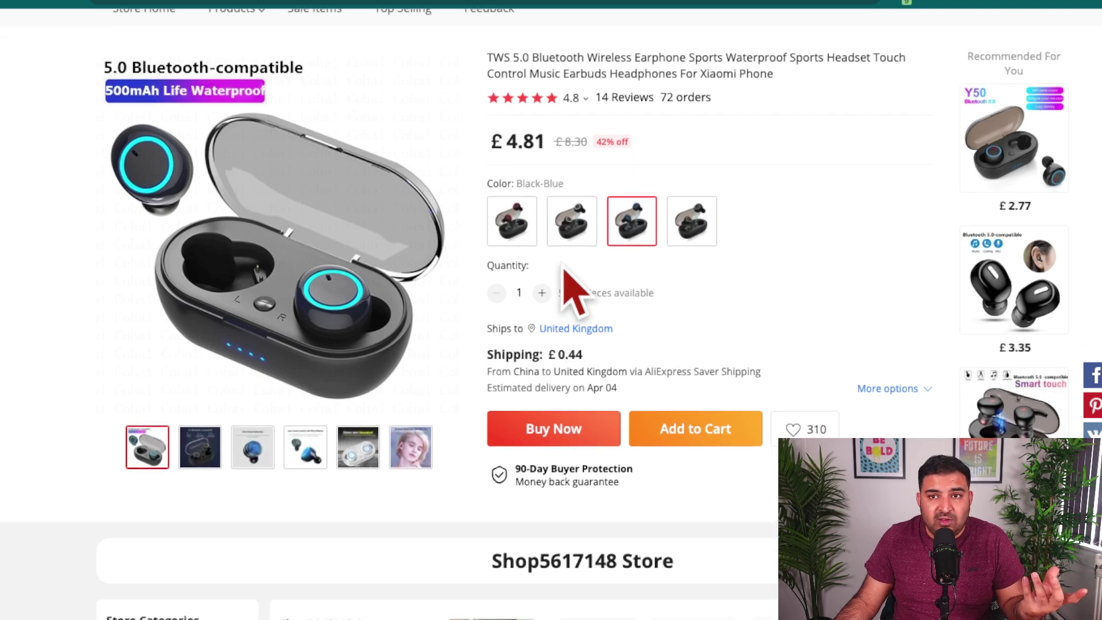
pyautogui.scroll(-1, 566, 261)
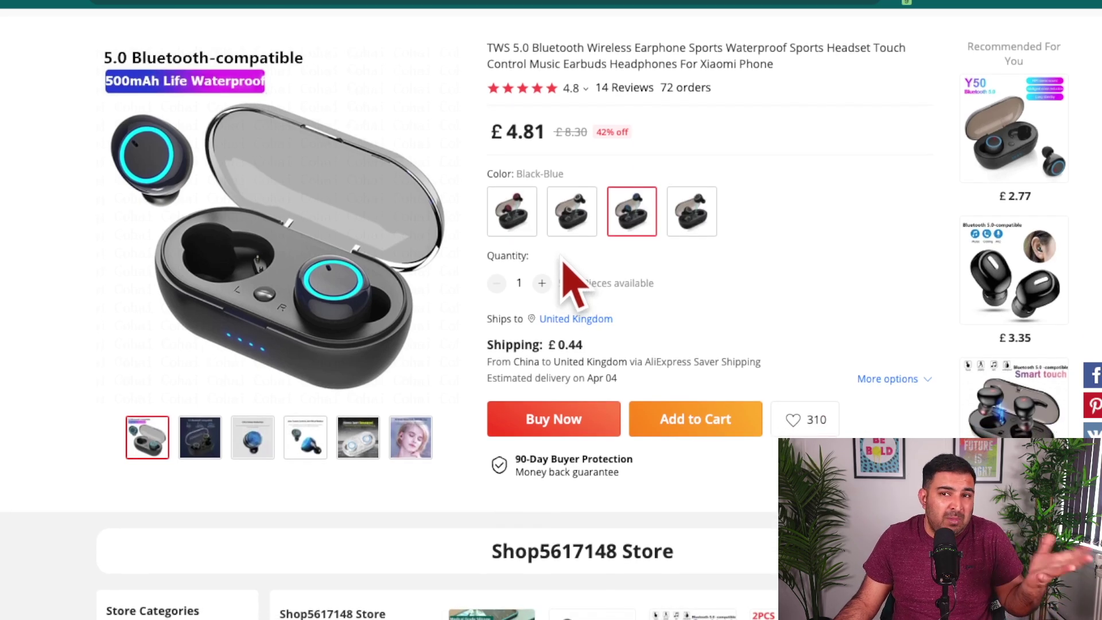
# Step: Return to the ZIK sales analysis and examine the remaining sellers' listings at the end of the table for similar earbuds
pyautogui.click(339, 2)
pyautogui.scroll(-1, 610, 250)
pyautogui.scroll(-1, 861, 338)
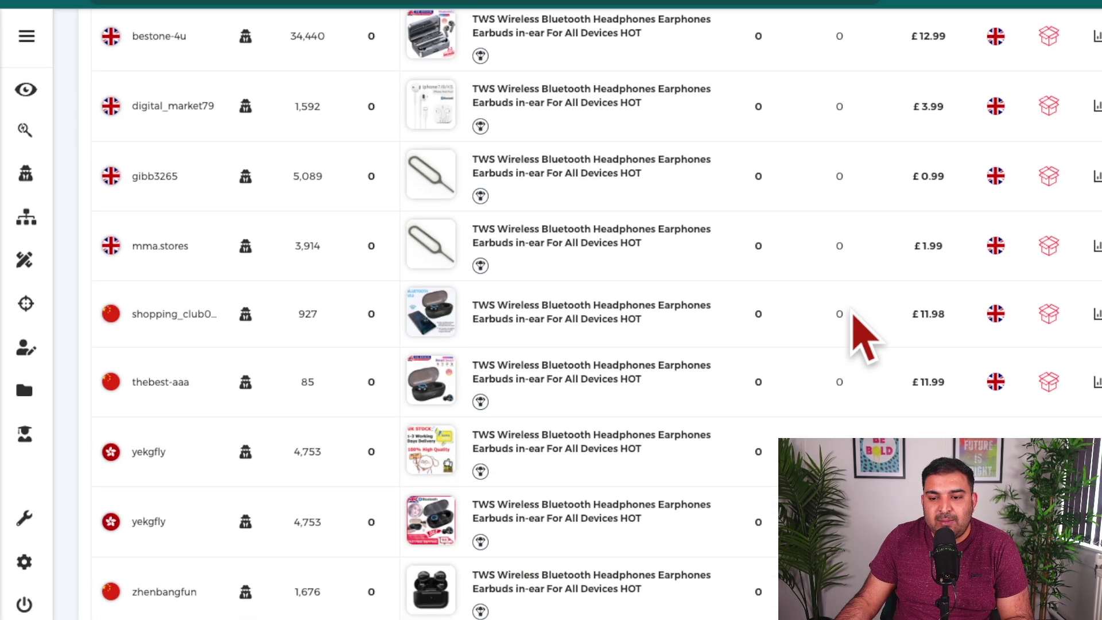
pyautogui.scroll(-1, 861, 333)
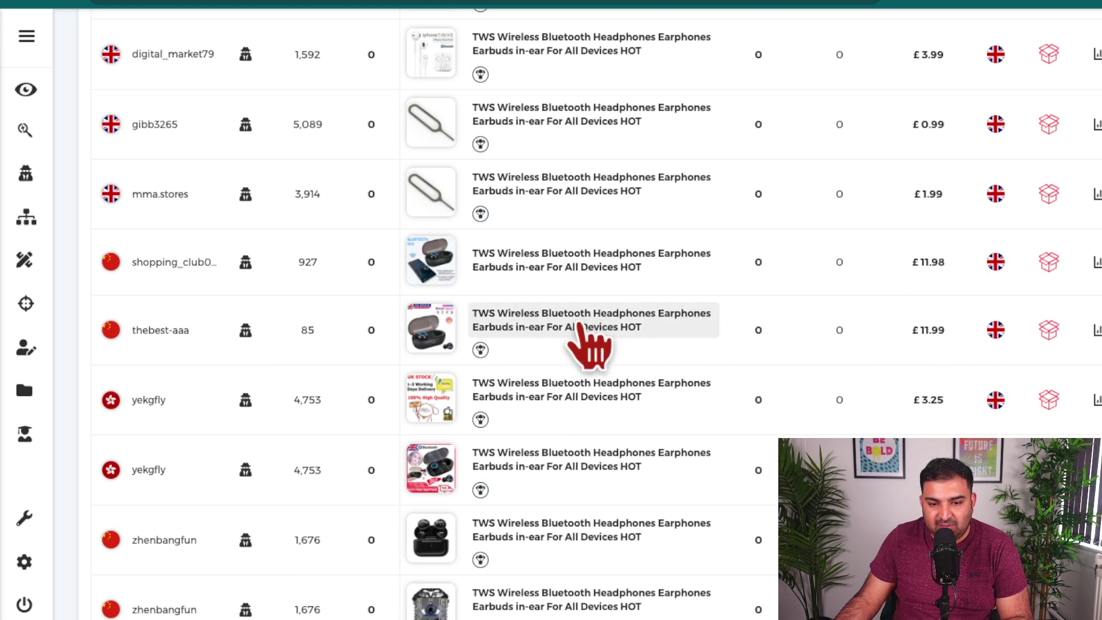
pyautogui.scroll(-1, 591, 335)
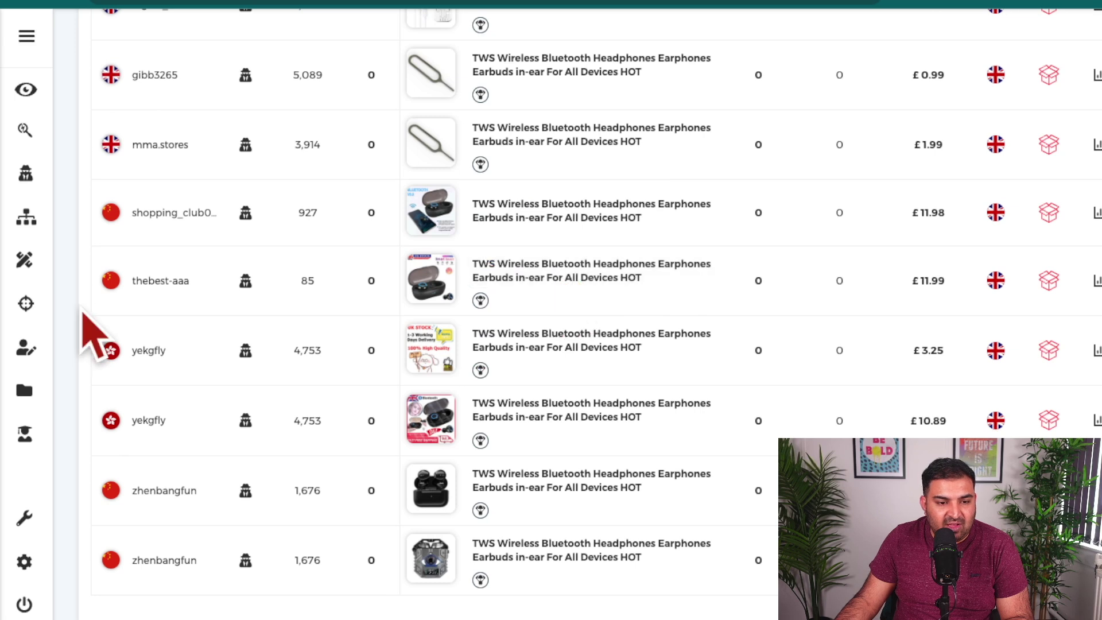
pyautogui.moveTo(456, 281)
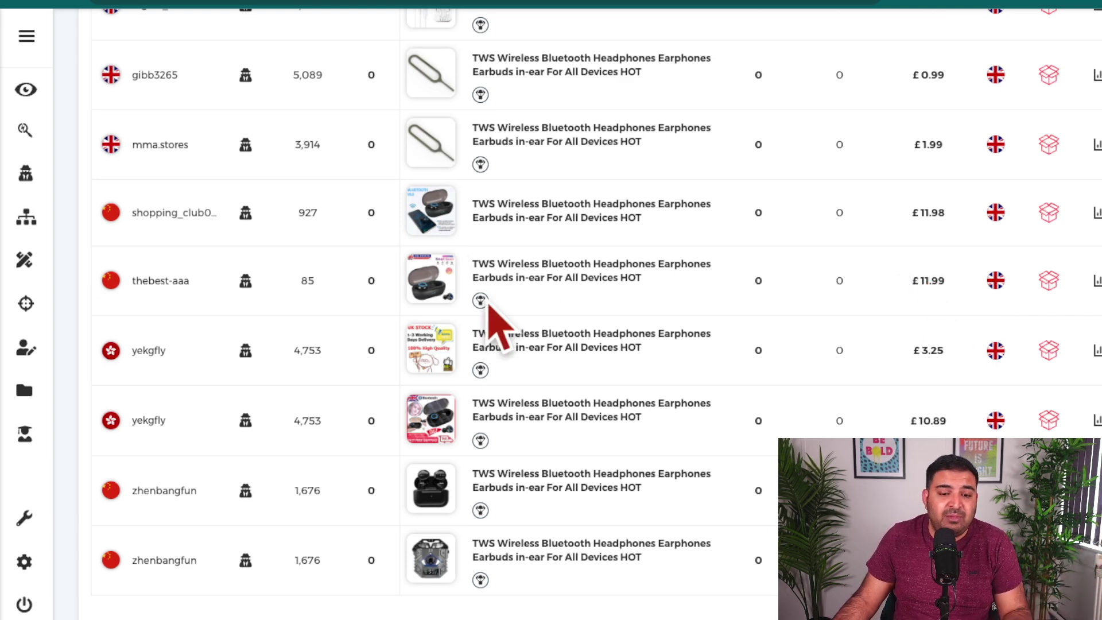
# Step: Review the headphones' sell-through statistics, sales earnings, seller share and sales chart above the listings table
pyautogui.scroll(15, 661, 359)
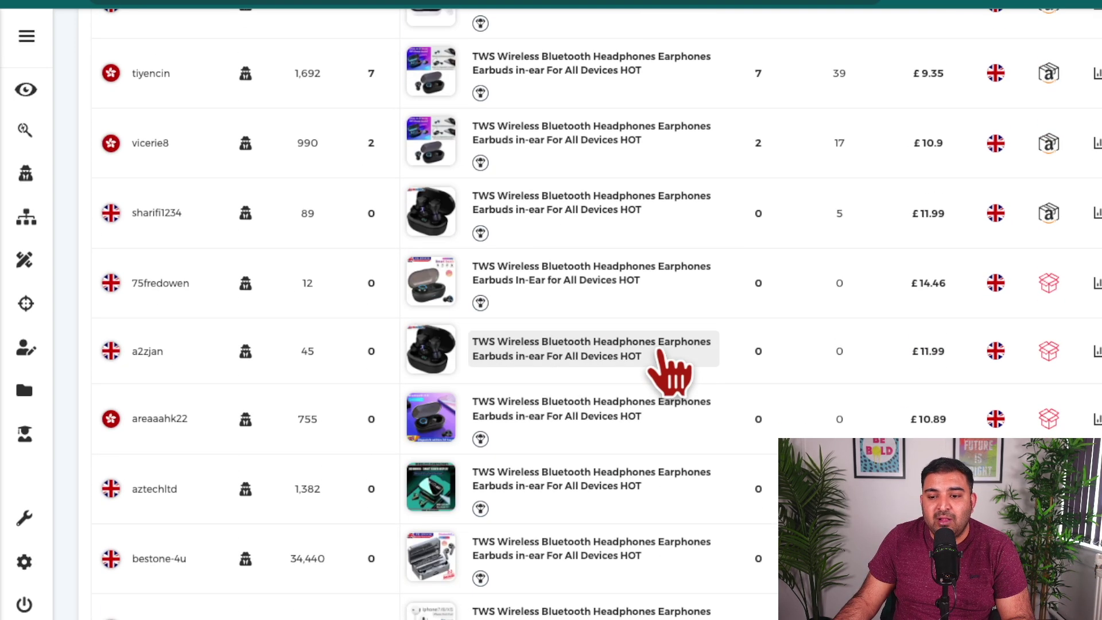
pyautogui.scroll(2, 676, 371)
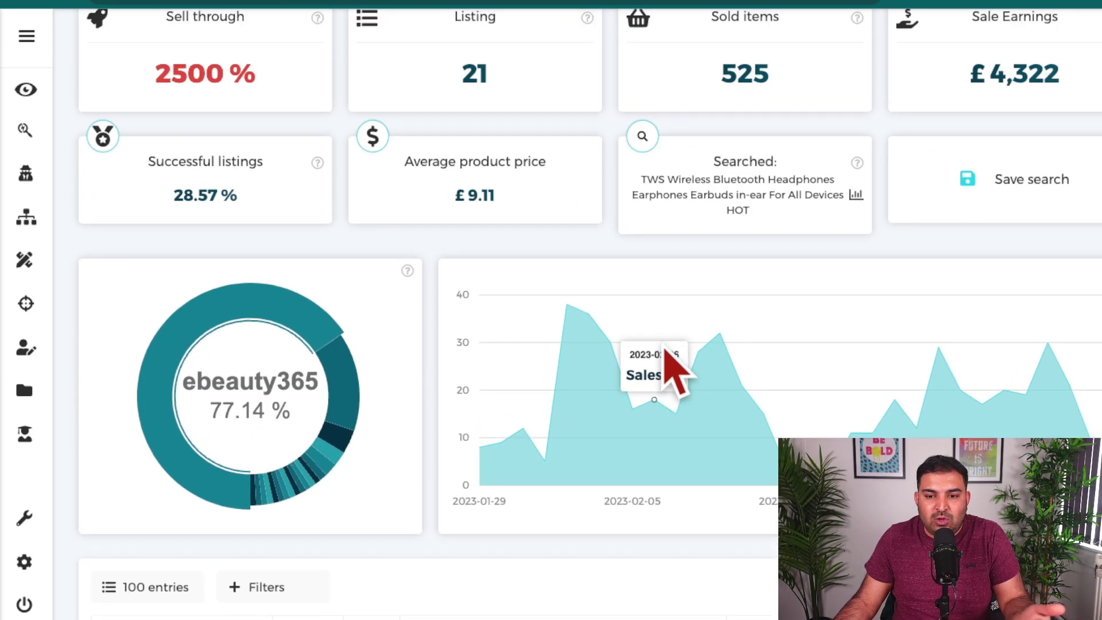
pyautogui.scroll(-3, 661, 334)
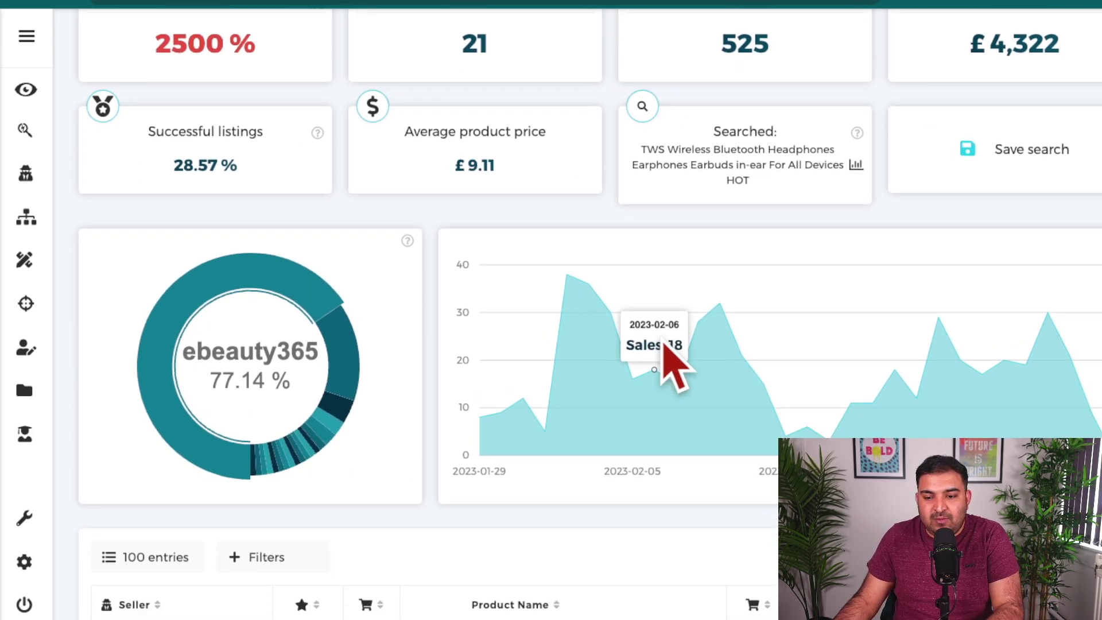
pyautogui.scroll(-5, 669, 359)
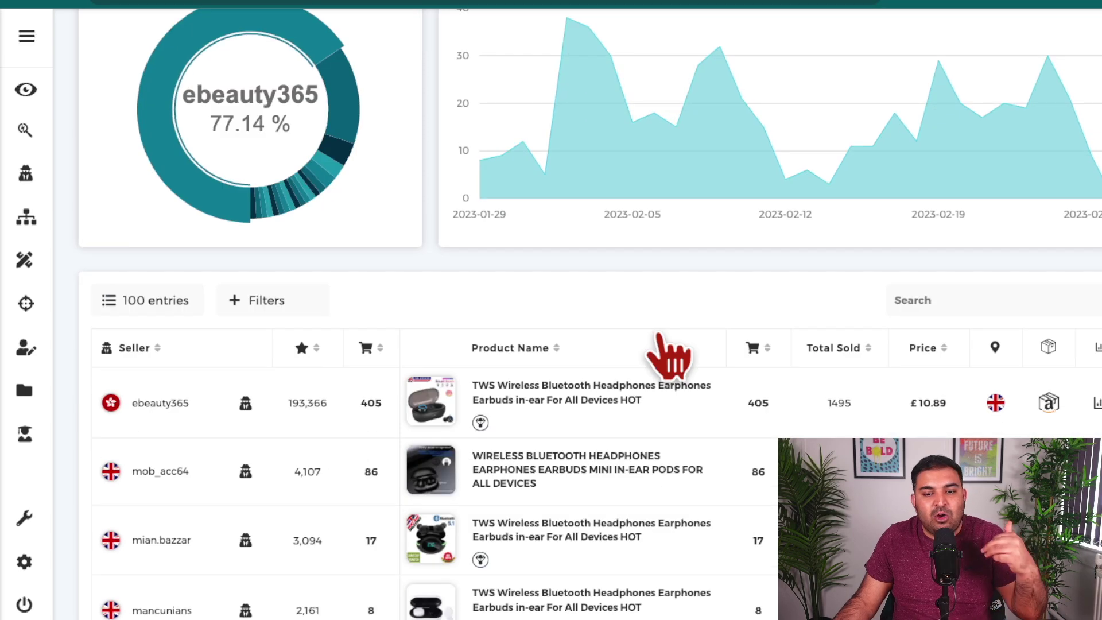
# Step: Compare the top sellers' feedback, sales and prices in the listings table and find a UK competitor to scan
pyautogui.scroll(-5, 666, 353)
pyautogui.scroll(-5, 657, 342)
pyautogui.scroll(-1, 650, 333)
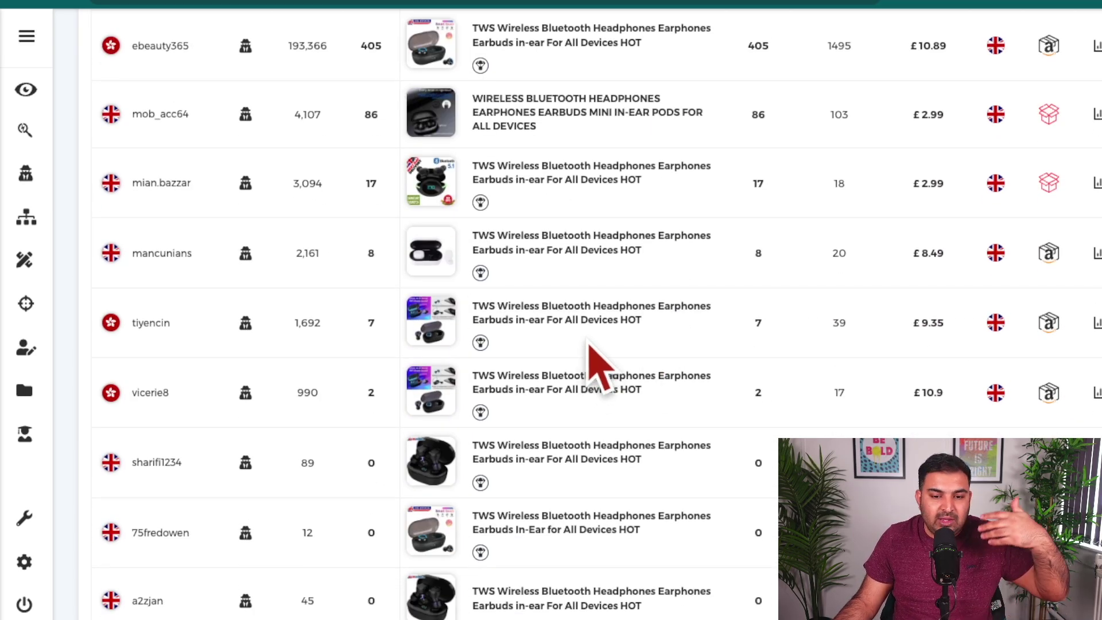
pyautogui.scroll(-1, 591, 363)
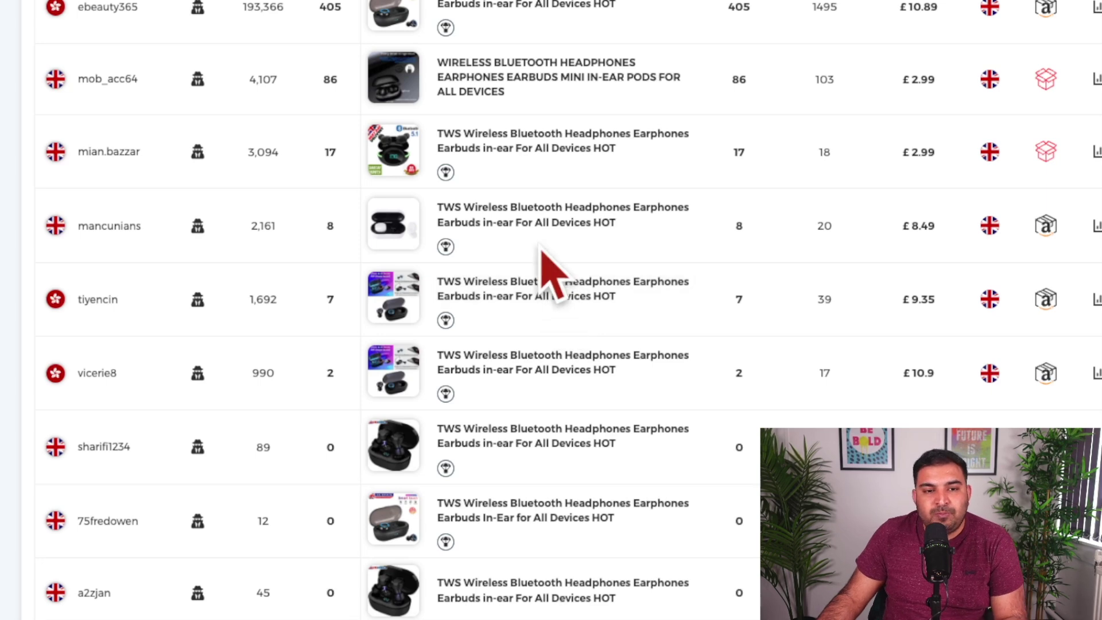
pyautogui.scroll(3, 547, 270)
pyautogui.scroll(-1, 349, 294)
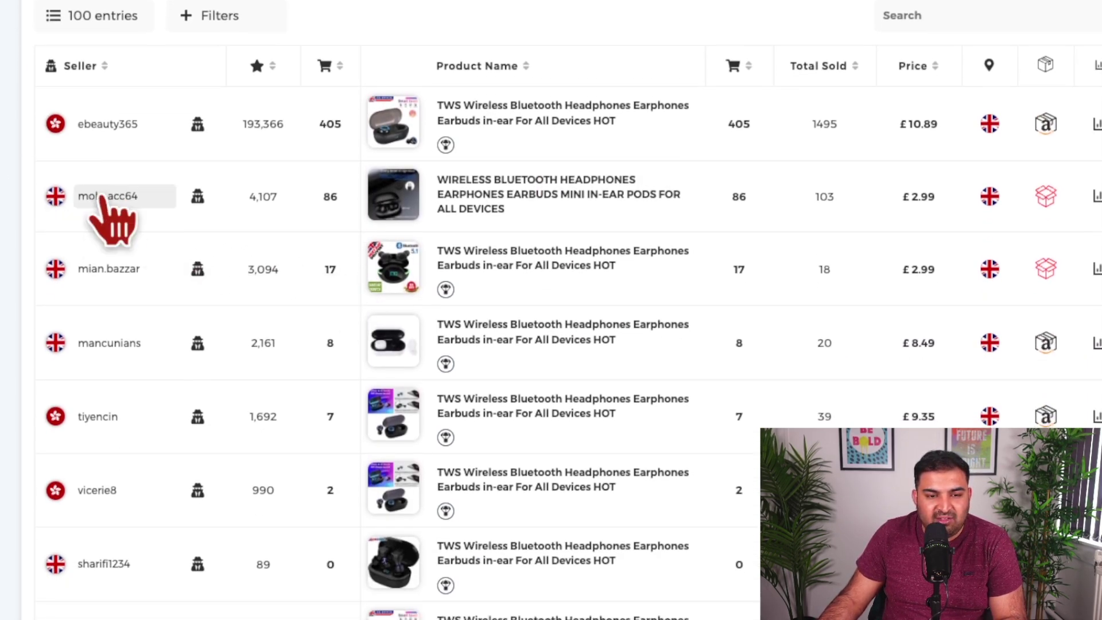
pyautogui.scroll(-1, 258, 304)
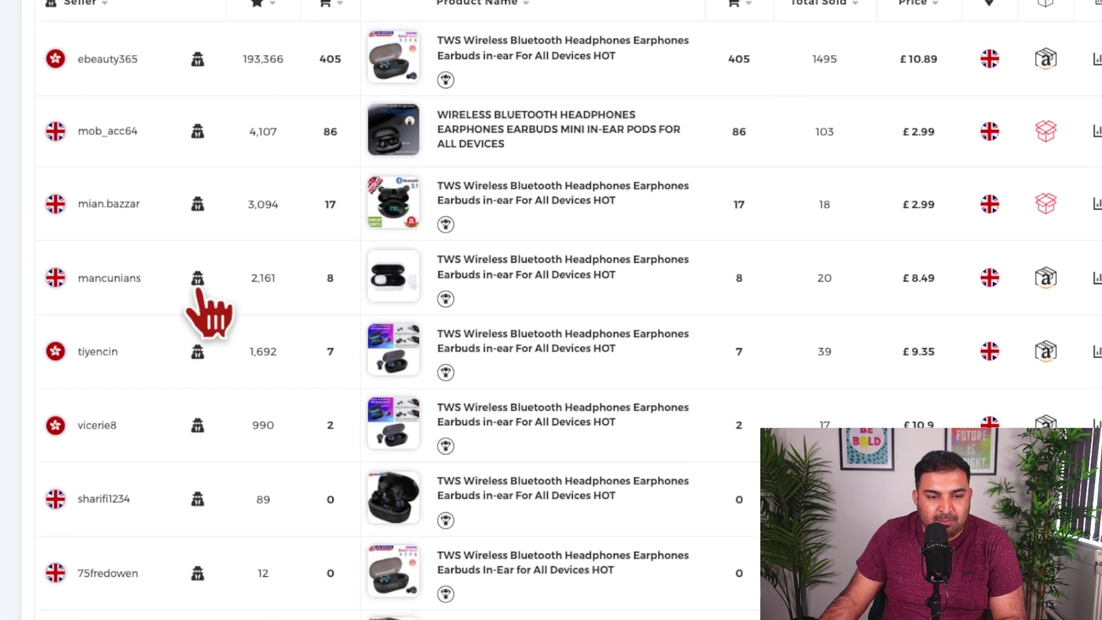
pyautogui.scroll(-1, 207, 290)
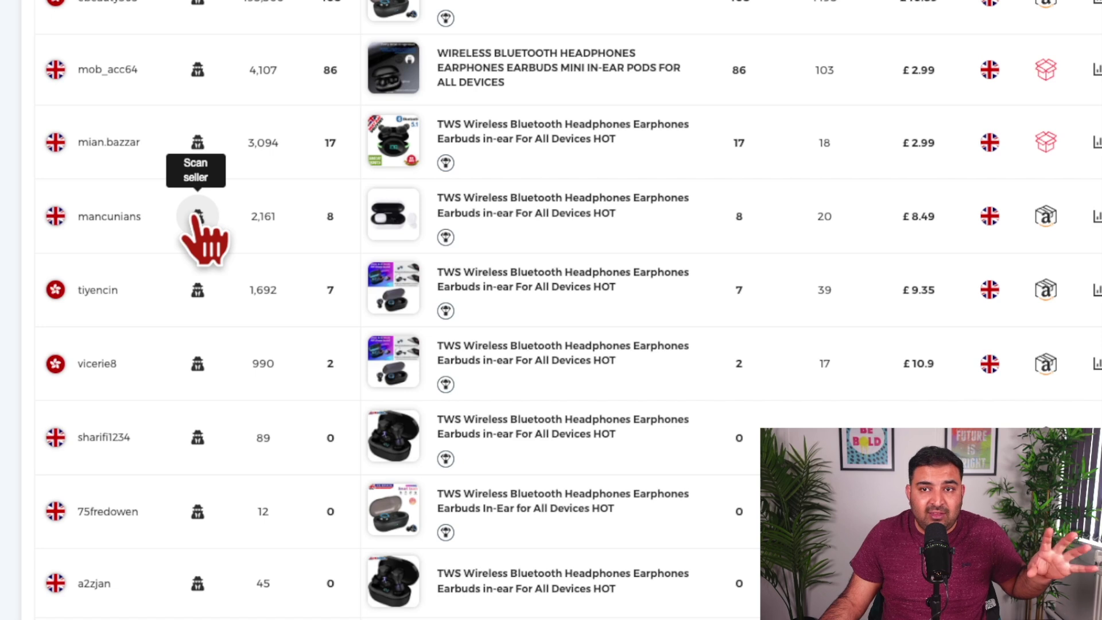
# Step: Scan the UK seller with 2,161 feedback and examine the store's sales earnings, active listings and other summary statistics
pyautogui.scroll(-1, 198, 214)
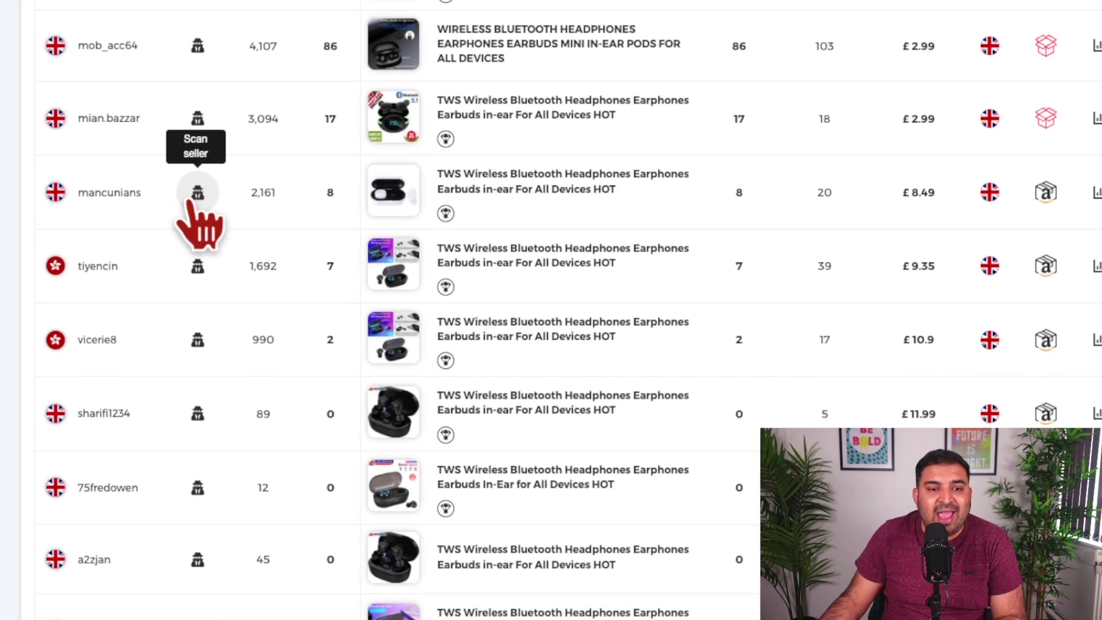
pyautogui.click(197, 194)
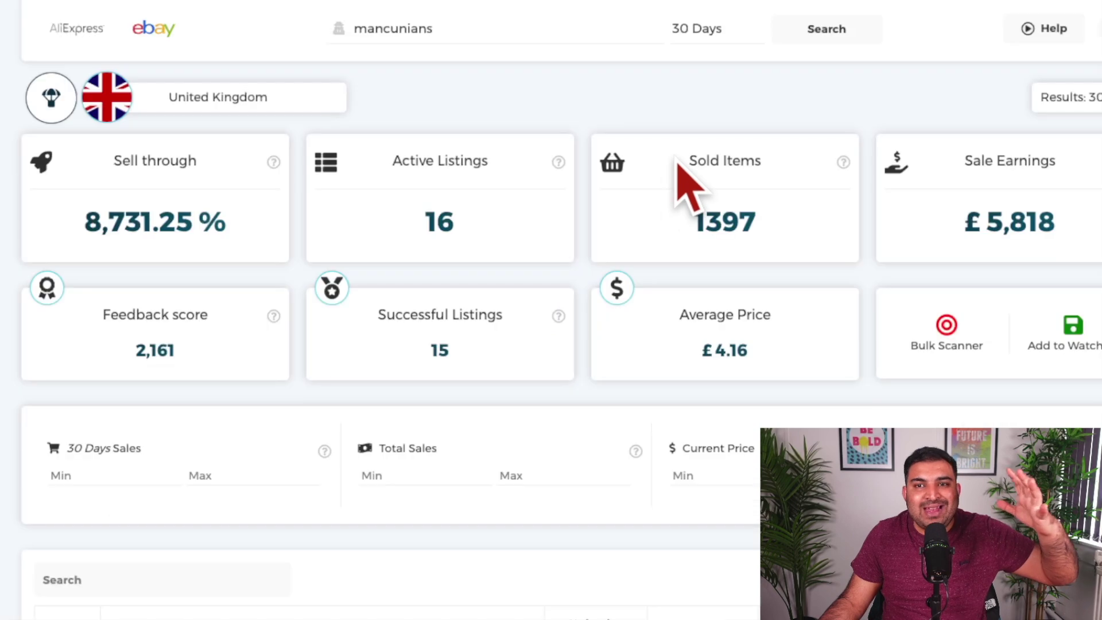
pyautogui.scroll(-1, 680, 164)
pyautogui.scroll(-3, 553, 142)
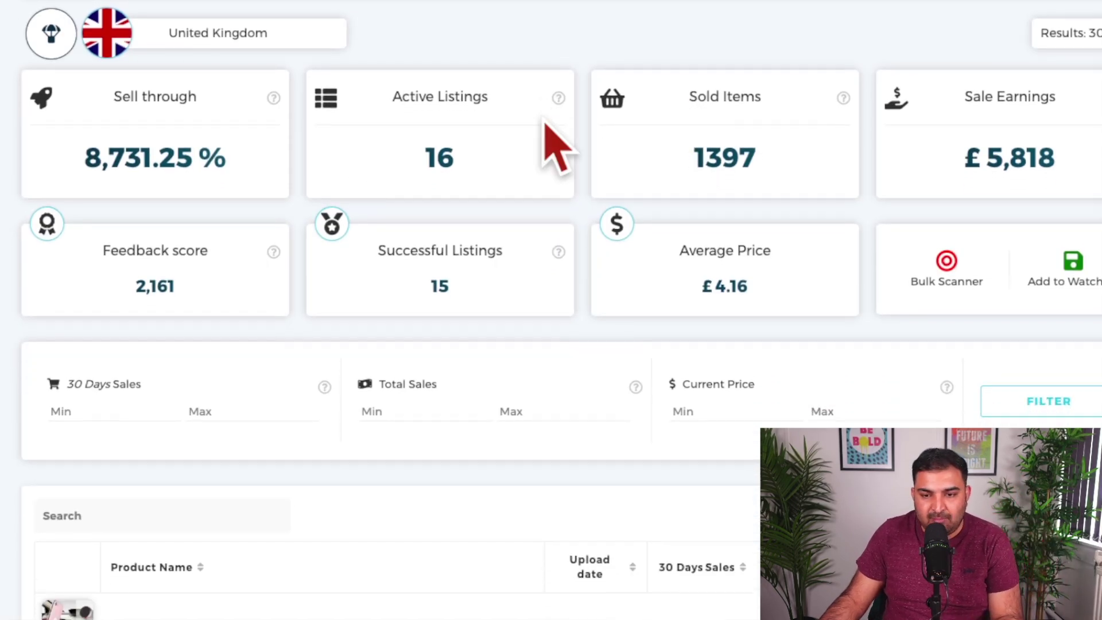
pyautogui.scroll(3, 746, 290)
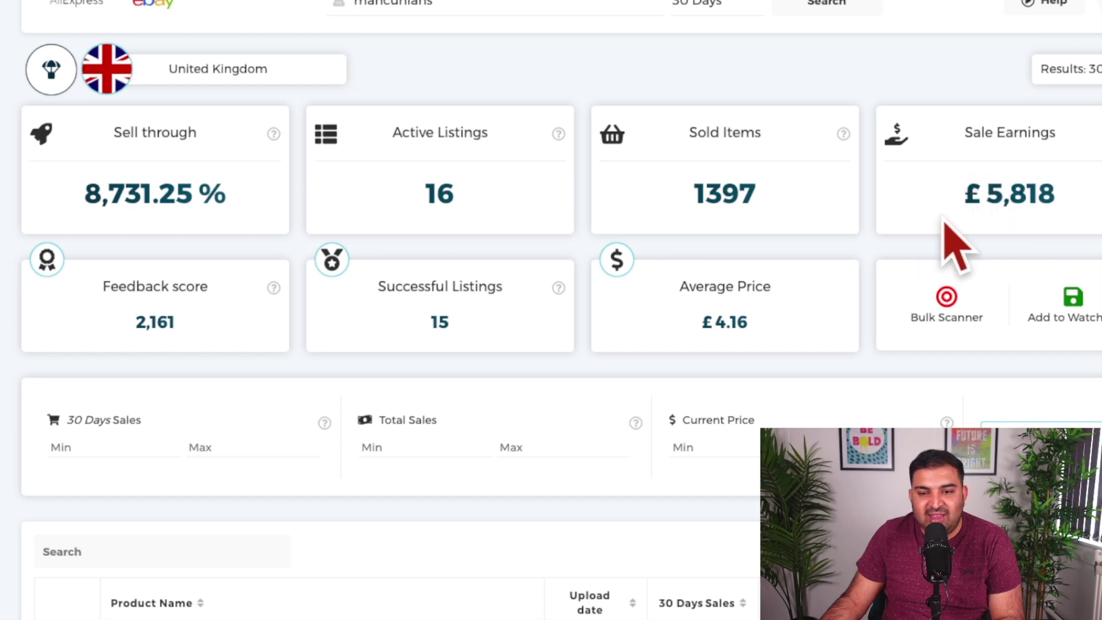
pyautogui.scroll(-1, 953, 230)
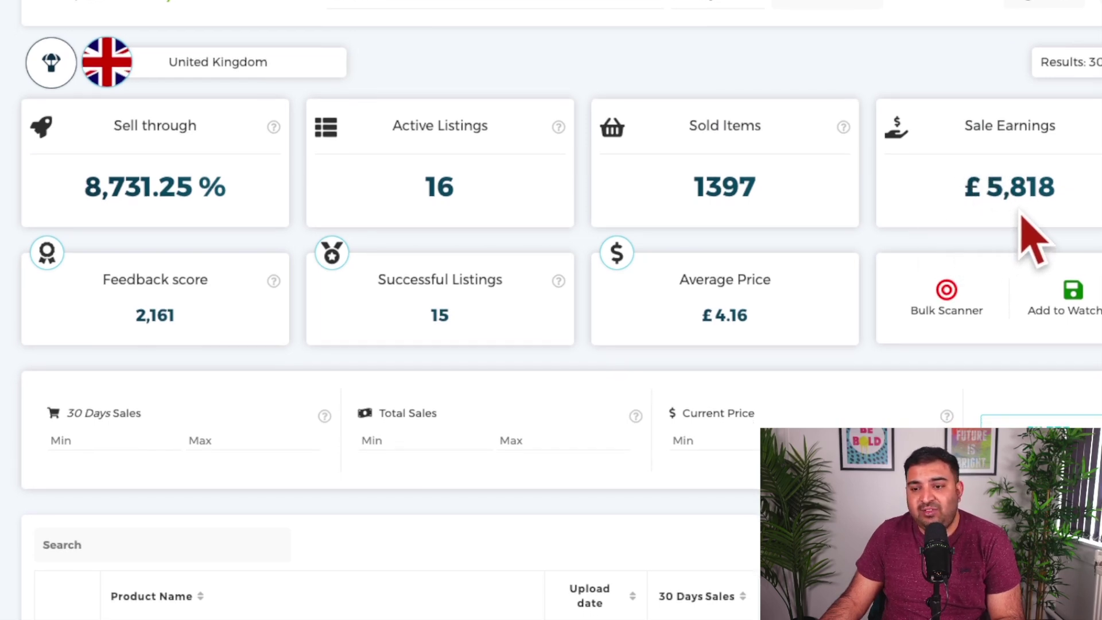
pyautogui.doubleClick(988, 189)
pyautogui.scroll(-3, 524, 172)
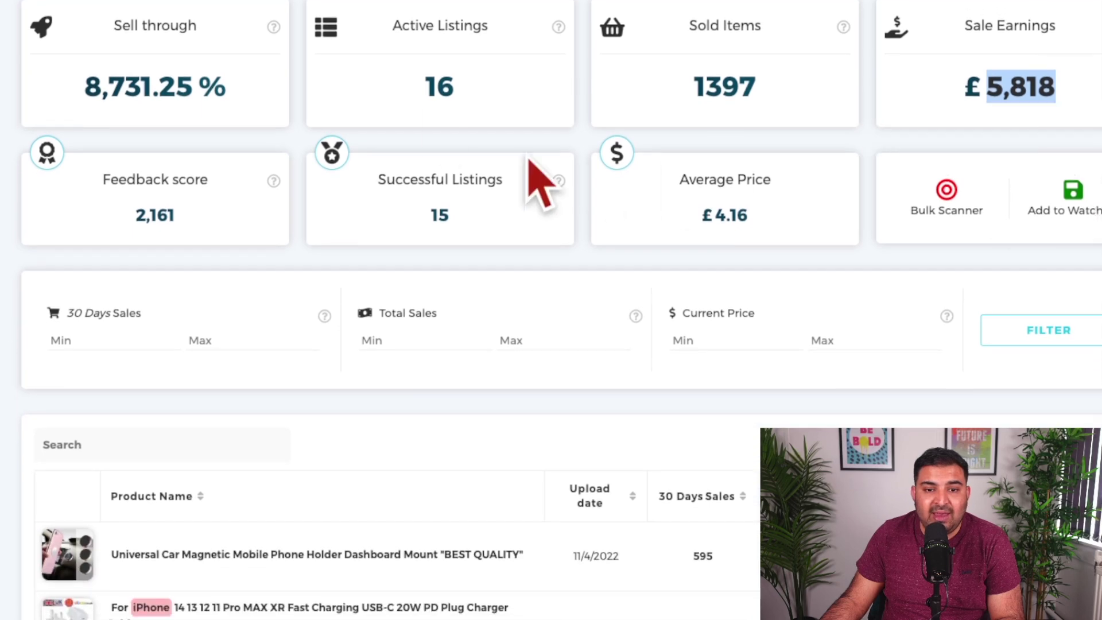
pyautogui.doubleClick(425, 86)
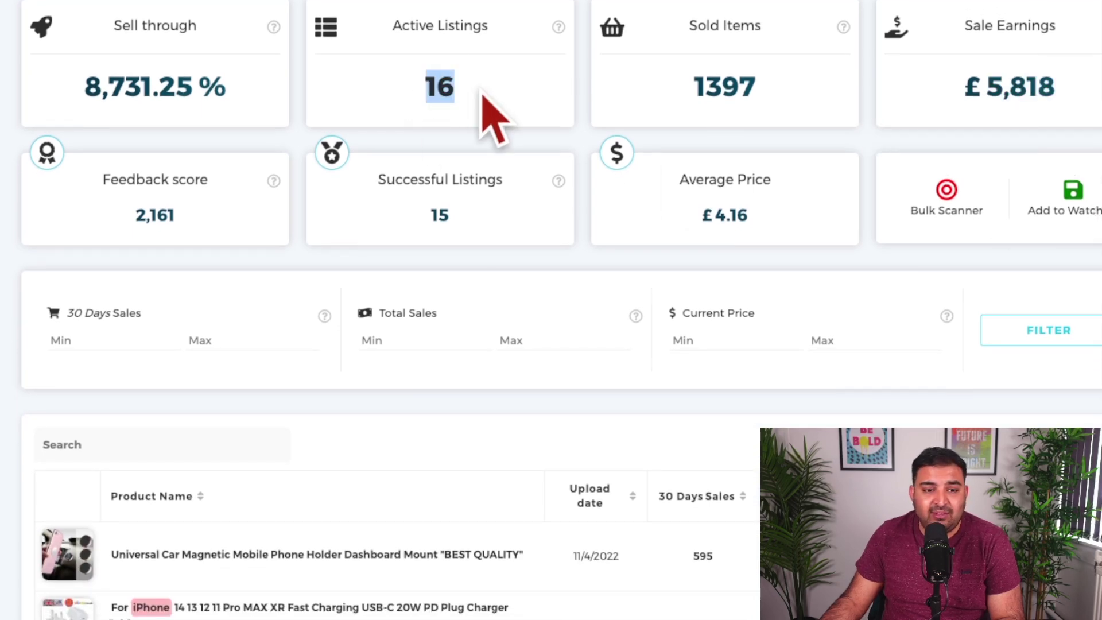
# Step: Sort the seller's products by total sold and compare their upload dates, 30-day sales and prices throughout the table
pyautogui.scroll(-5, 500, 106)
pyautogui.scroll(-2, 528, 115)
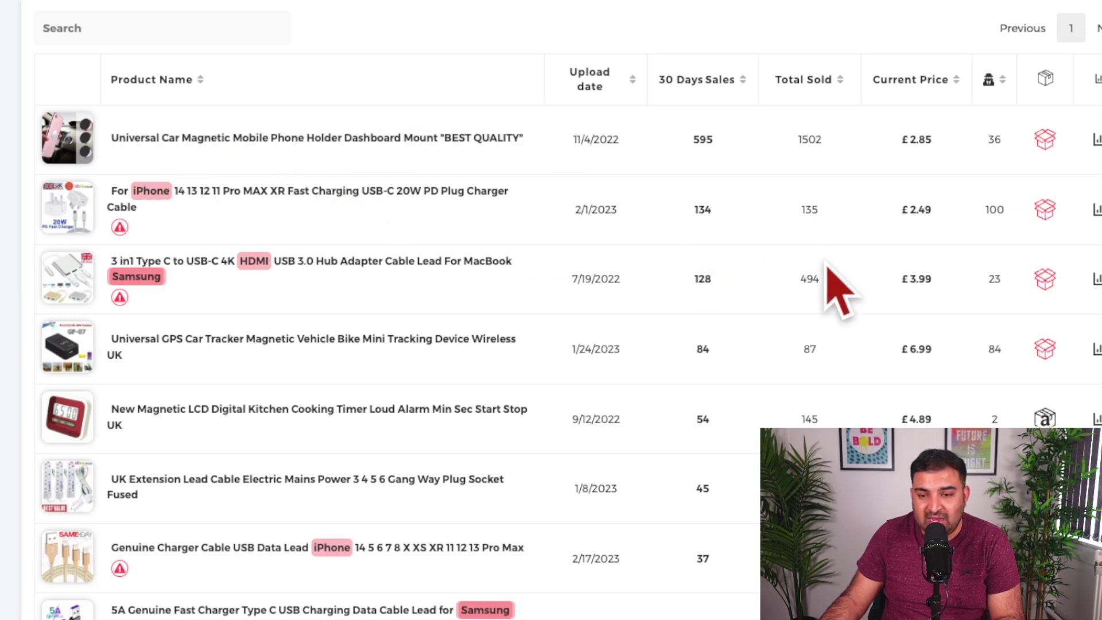
pyautogui.click(840, 85)
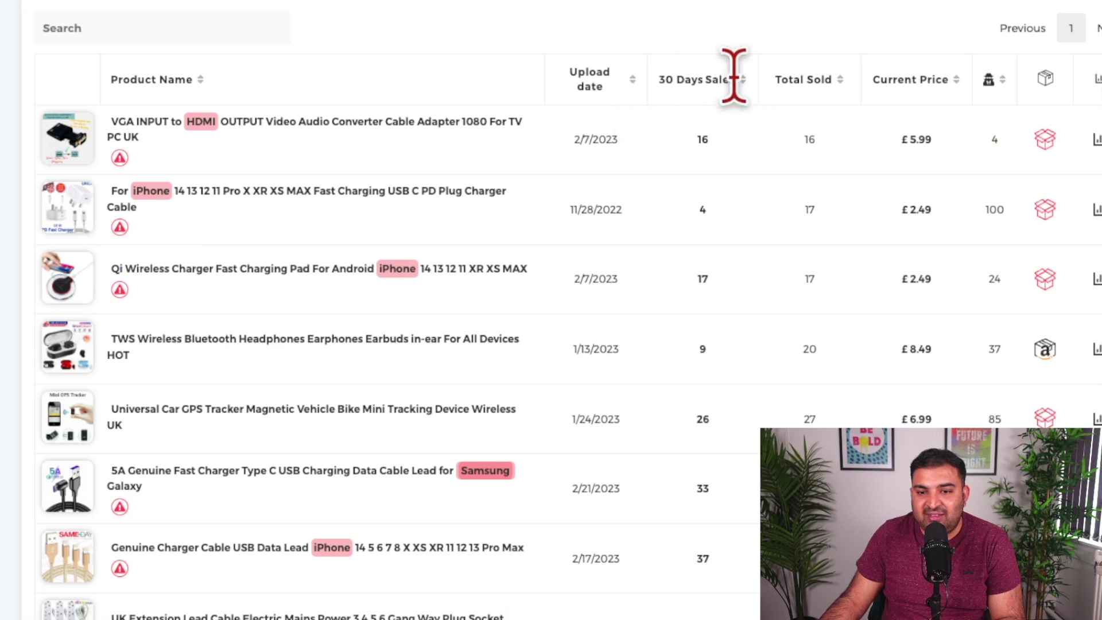
pyautogui.scroll(-4, 778, 103)
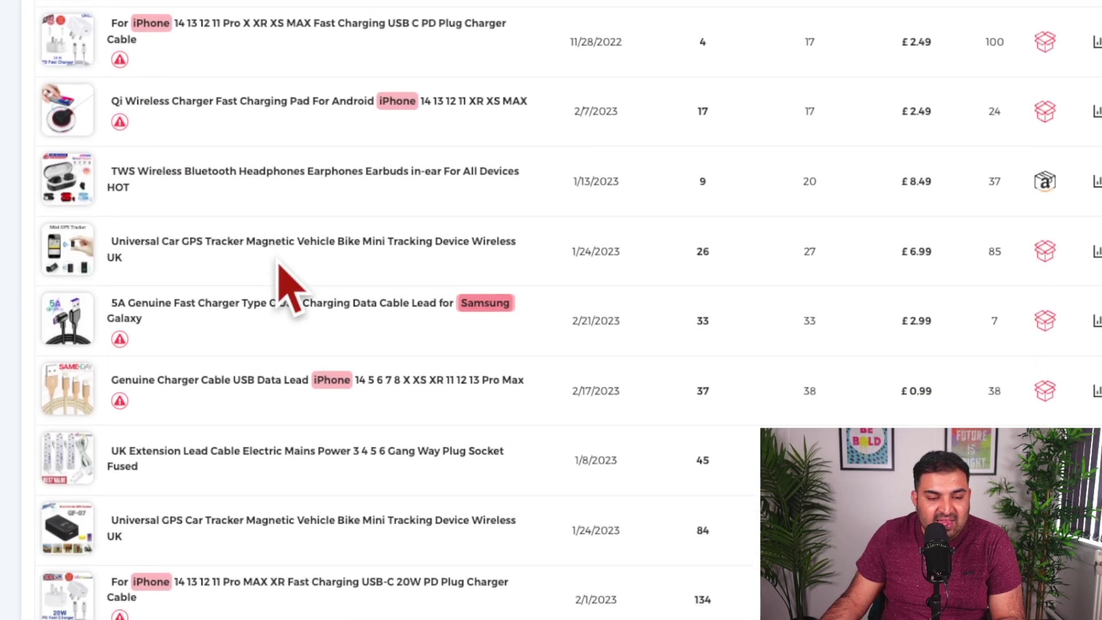
pyautogui.scroll(-7, 282, 265)
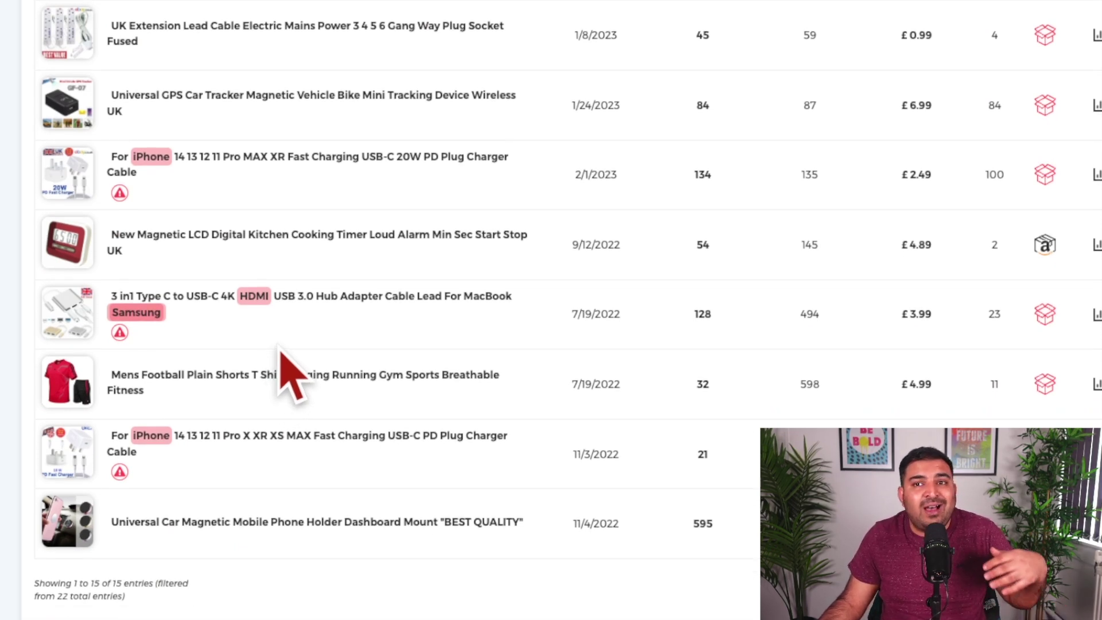
pyautogui.scroll(-1, 419, 340)
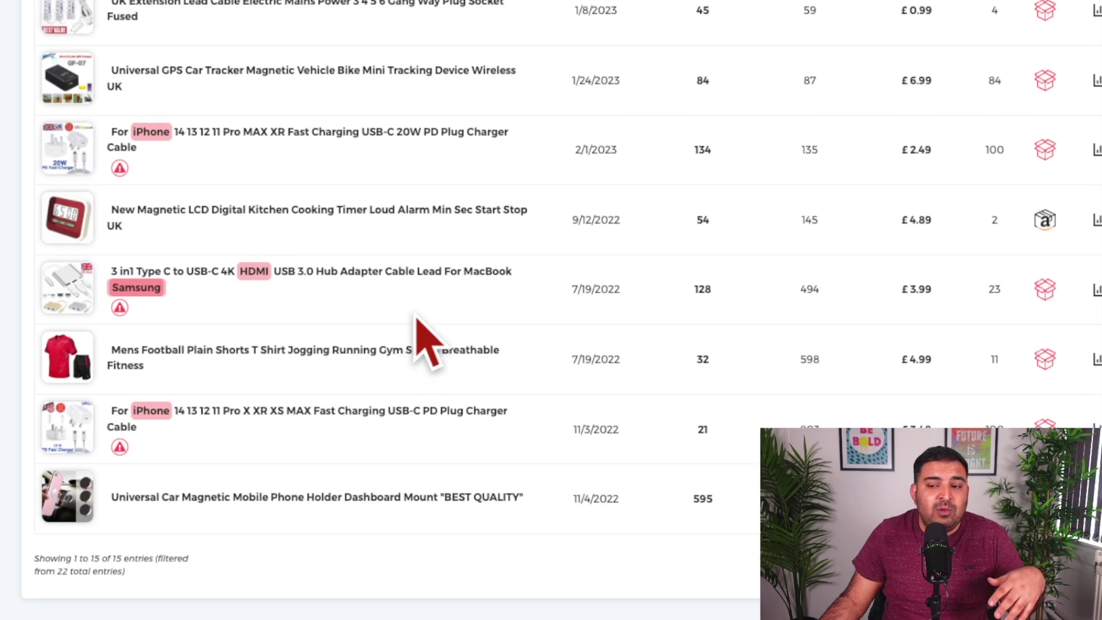
pyautogui.scroll(10, 455, 321)
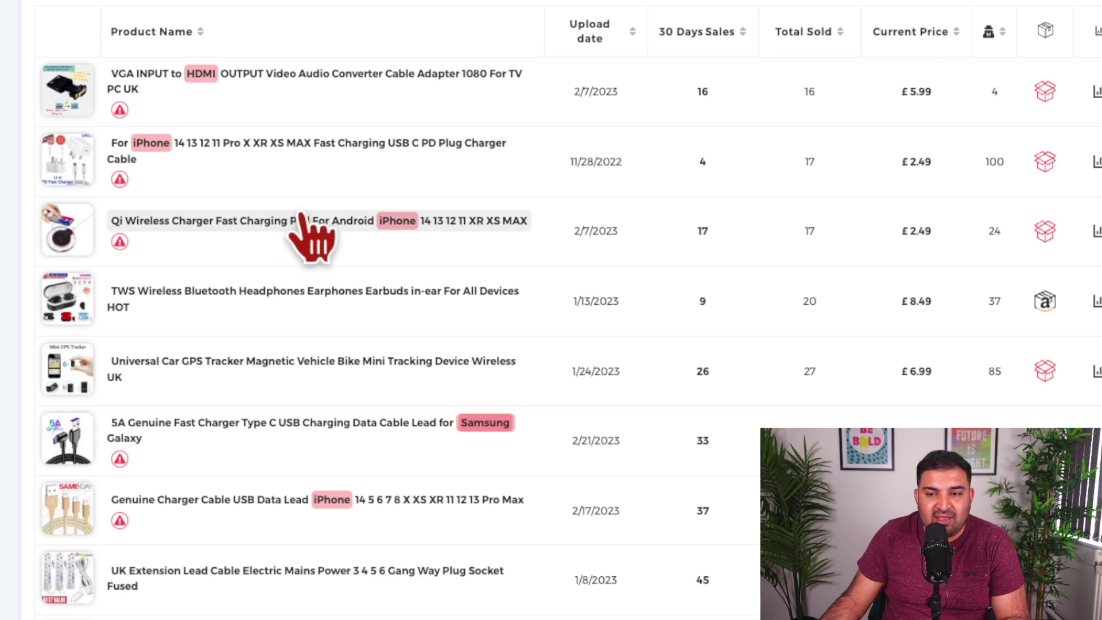
# Step: Find supplier matches for the seller's £6.99 Universal Car GPS Tracker and search its title on AliExpress
pyautogui.scroll(-3, 316, 229)
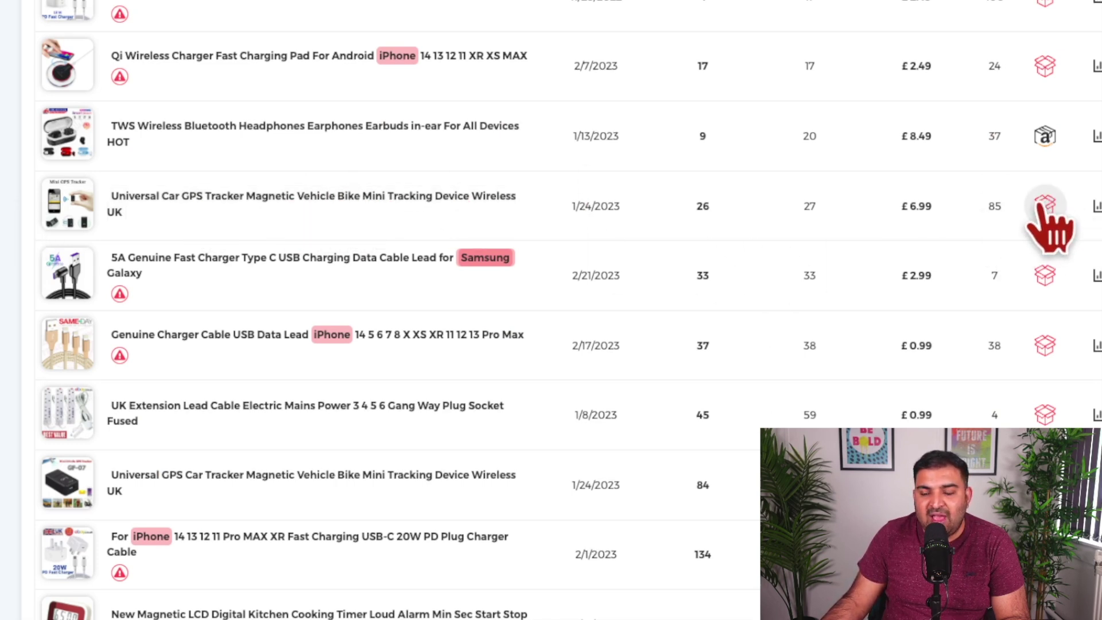
pyautogui.moveTo(900, 206); pyautogui.dragTo(955, 226)
pyautogui.click(960, 228)
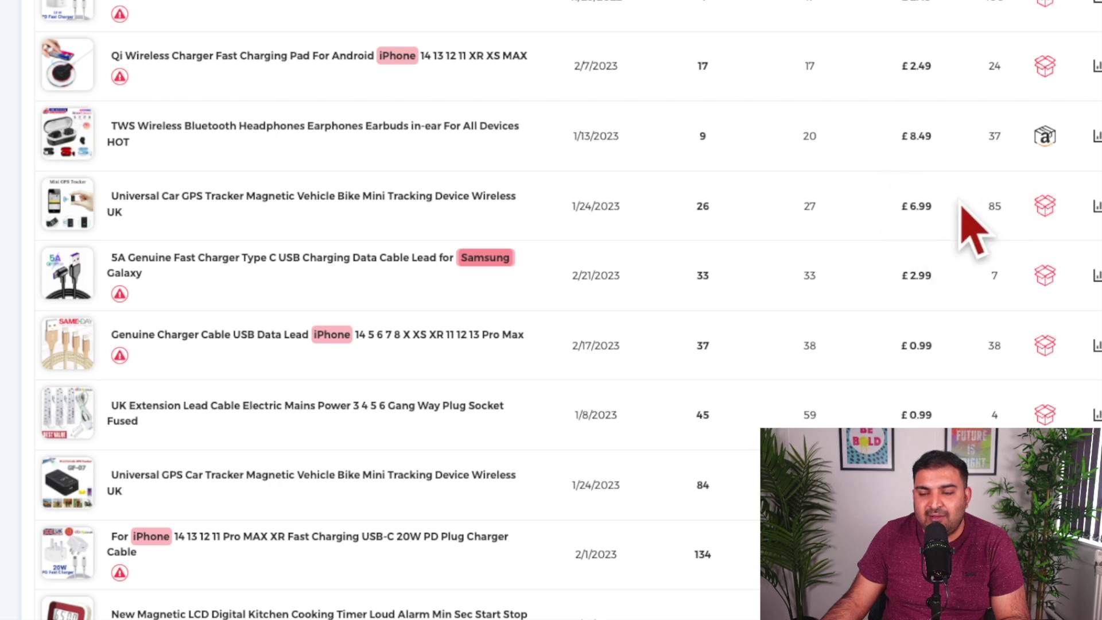
pyautogui.click(1048, 208)
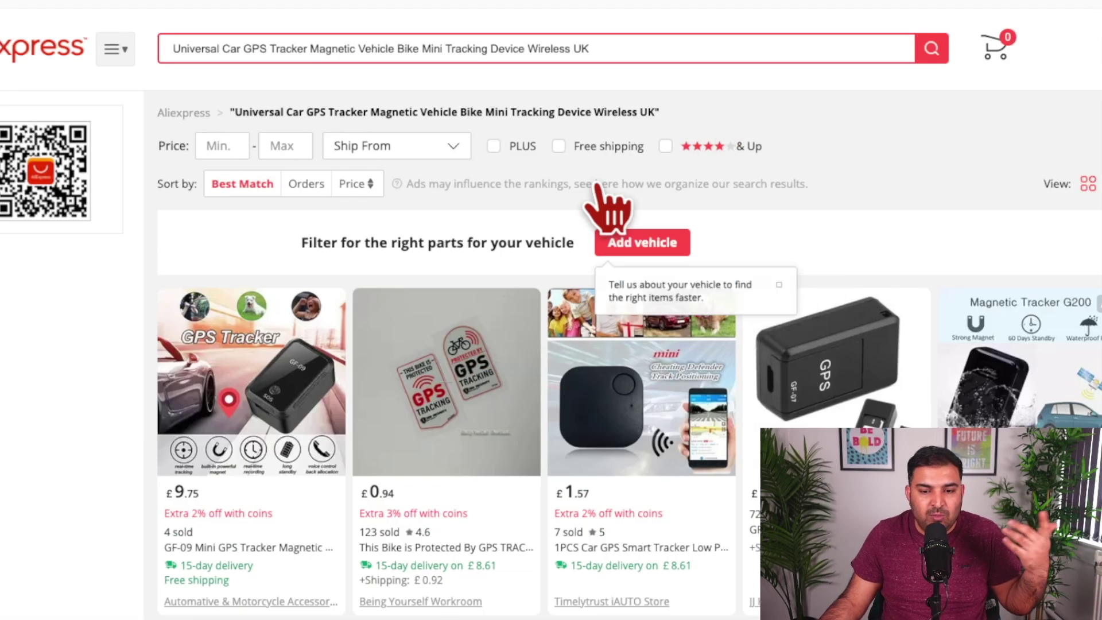
# Step: Look through the AliExpress results for matching car GPS trackers, comparing prices, shipping costs, units sold and ratings
pyautogui.scroll(-5, 597, 189)
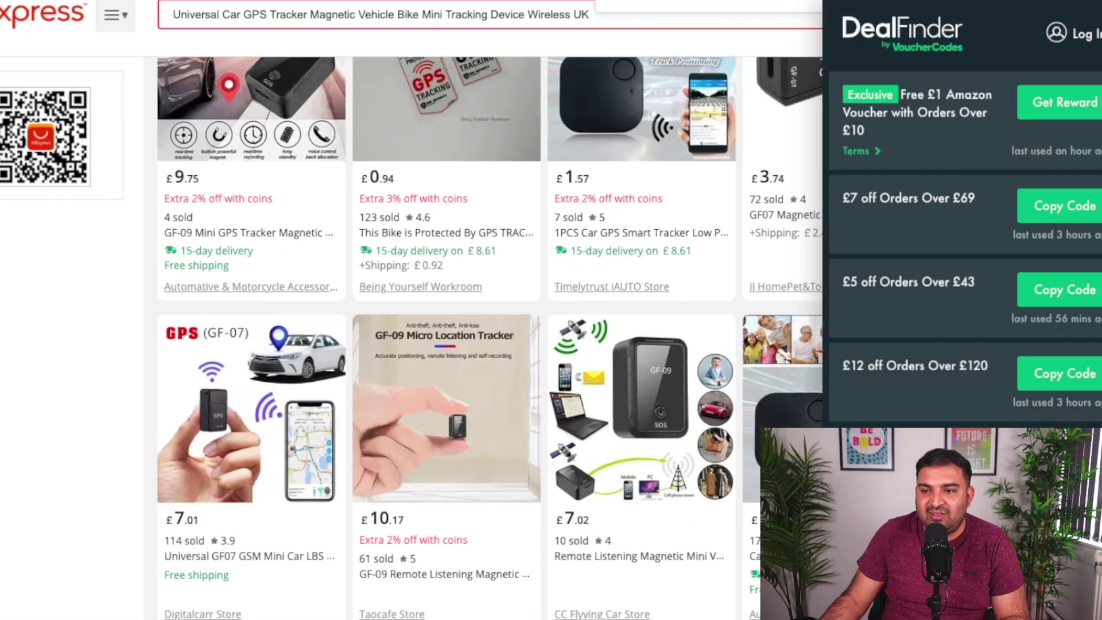
pyautogui.scroll(-4, 815, 270)
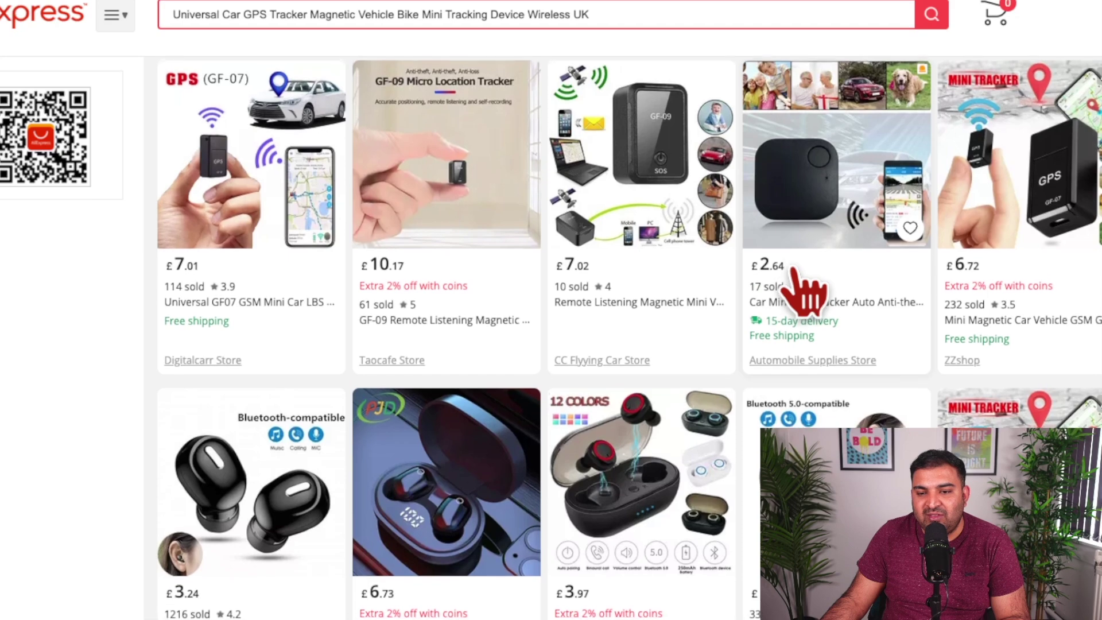
pyautogui.scroll(-3, 802, 287)
pyautogui.scroll(-7, 796, 269)
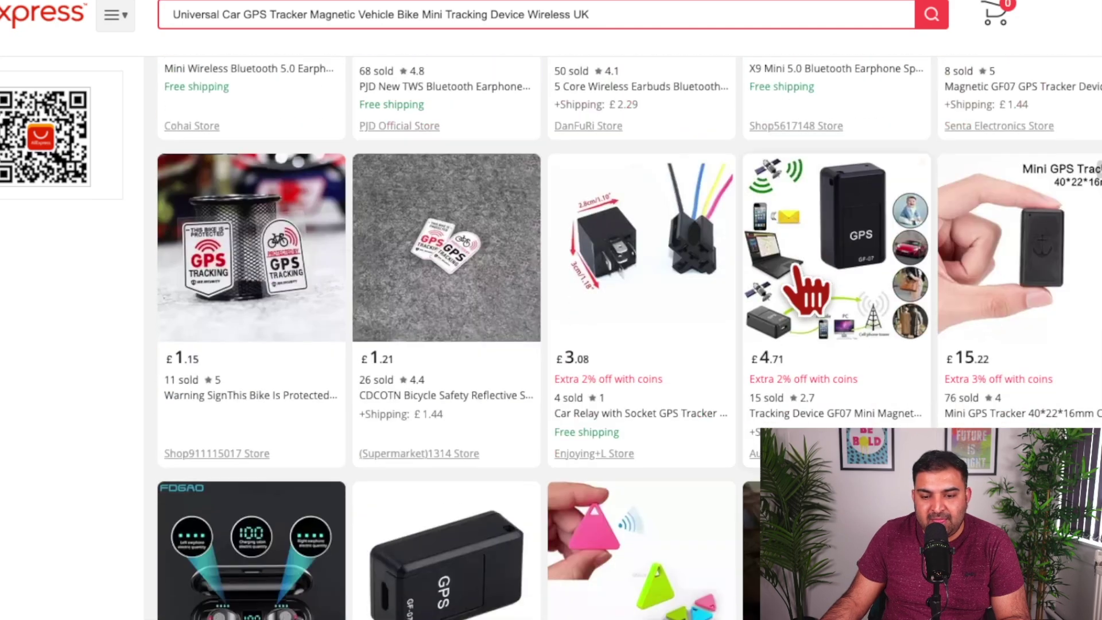
pyautogui.scroll(-5, 770, 364)
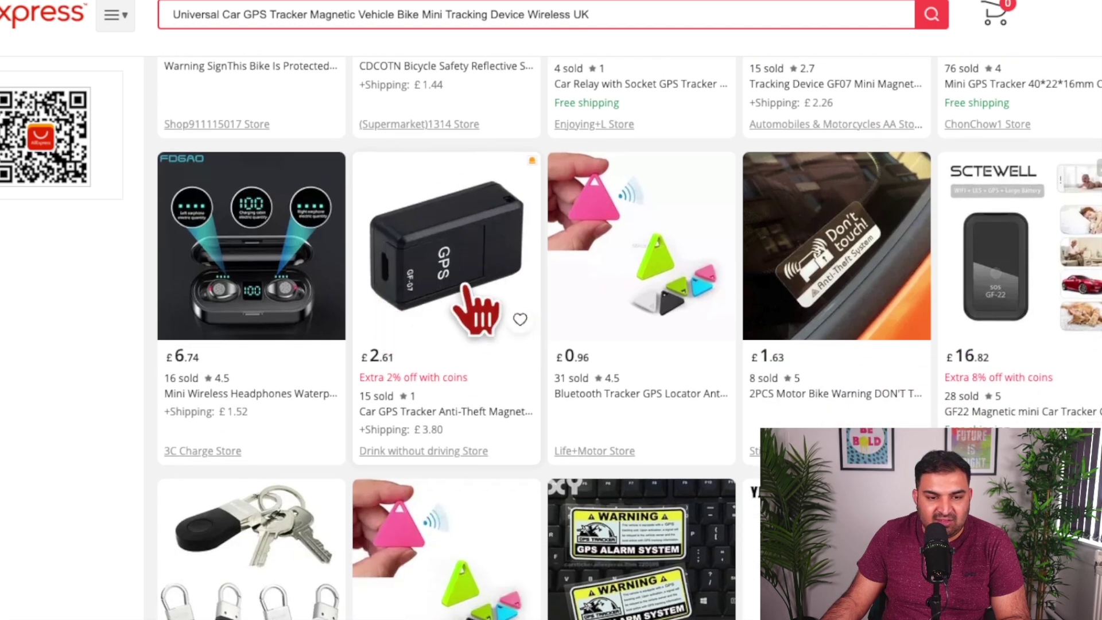
pyautogui.scroll(-3, 470, 304)
pyautogui.scroll(-3, 436, 235)
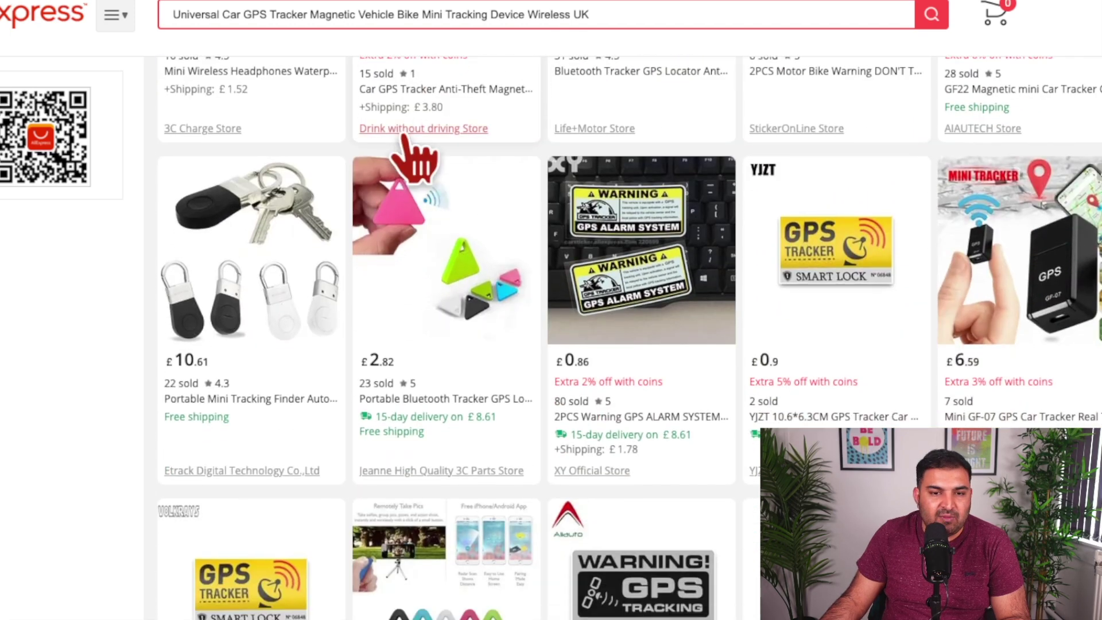
pyautogui.scroll(4, 406, 160)
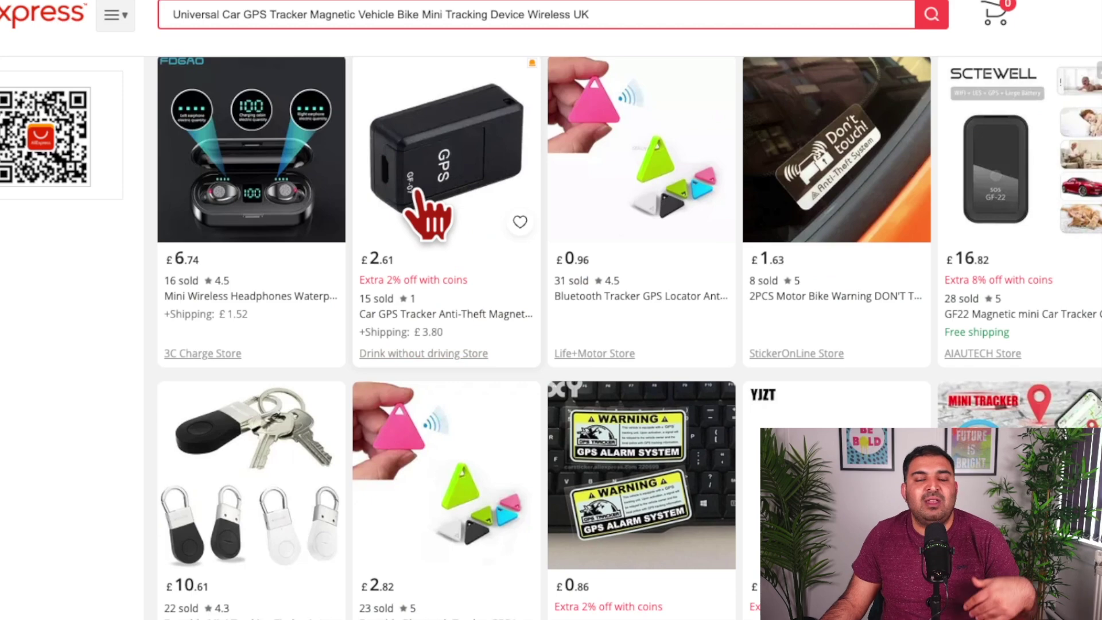
pyautogui.scroll(-15, 423, 197)
pyautogui.scroll(7, 427, 167)
pyautogui.scroll(5, 439, 189)
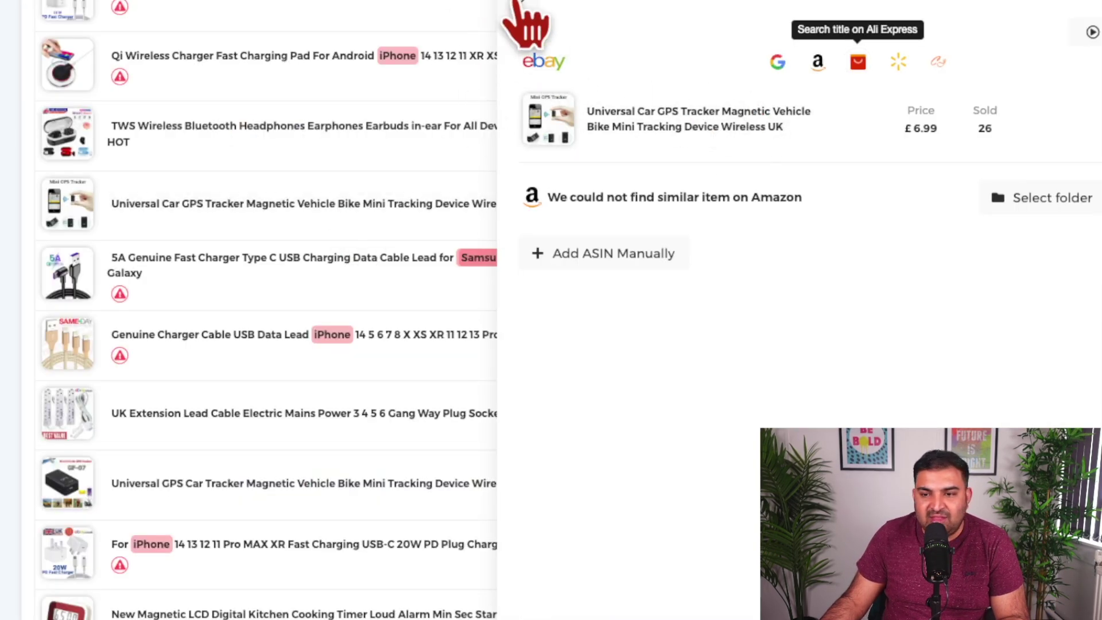
# Step: Return to ZIK, close the GPS tracker's sourcing details and review the seller's remaining products and competition figures
pyautogui.click(524, 8)
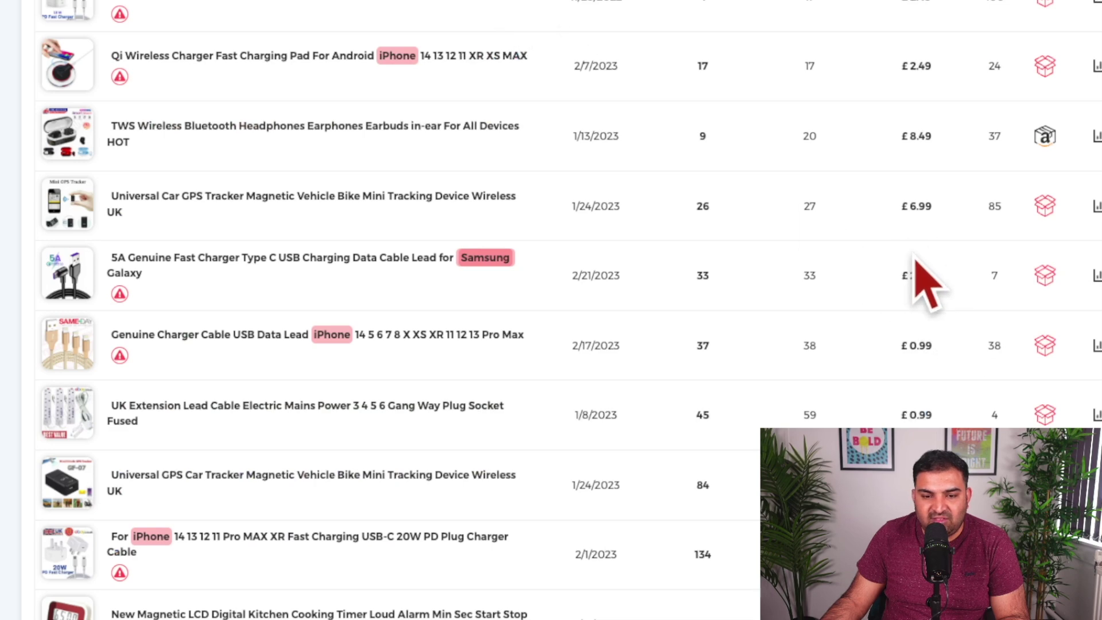
pyautogui.scroll(-5, 775, 299)
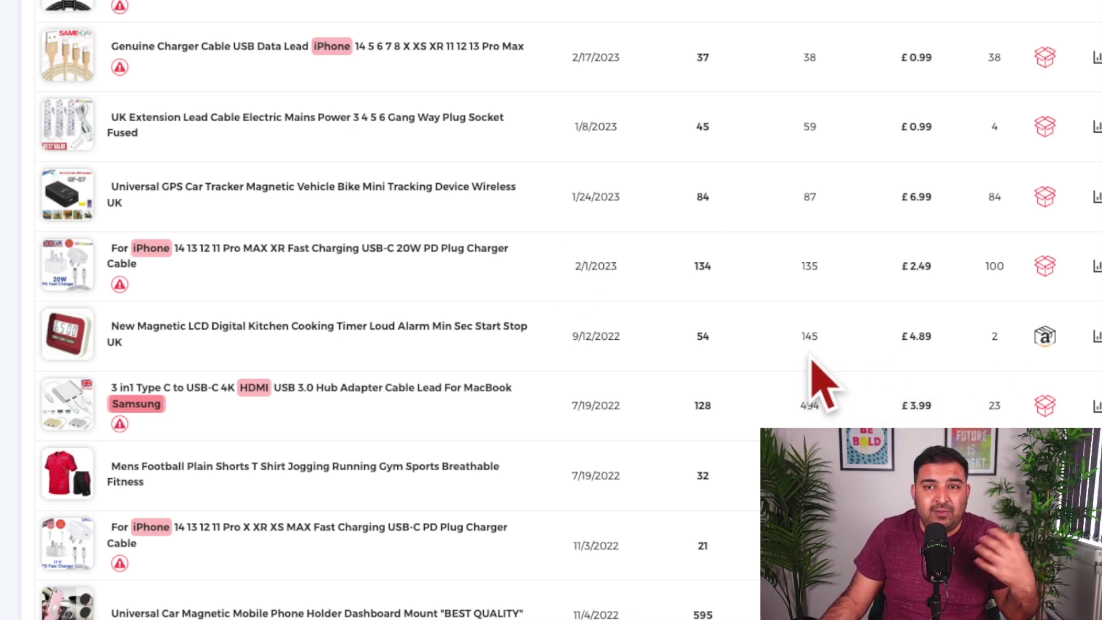
pyautogui.scroll(-2, 543, 333)
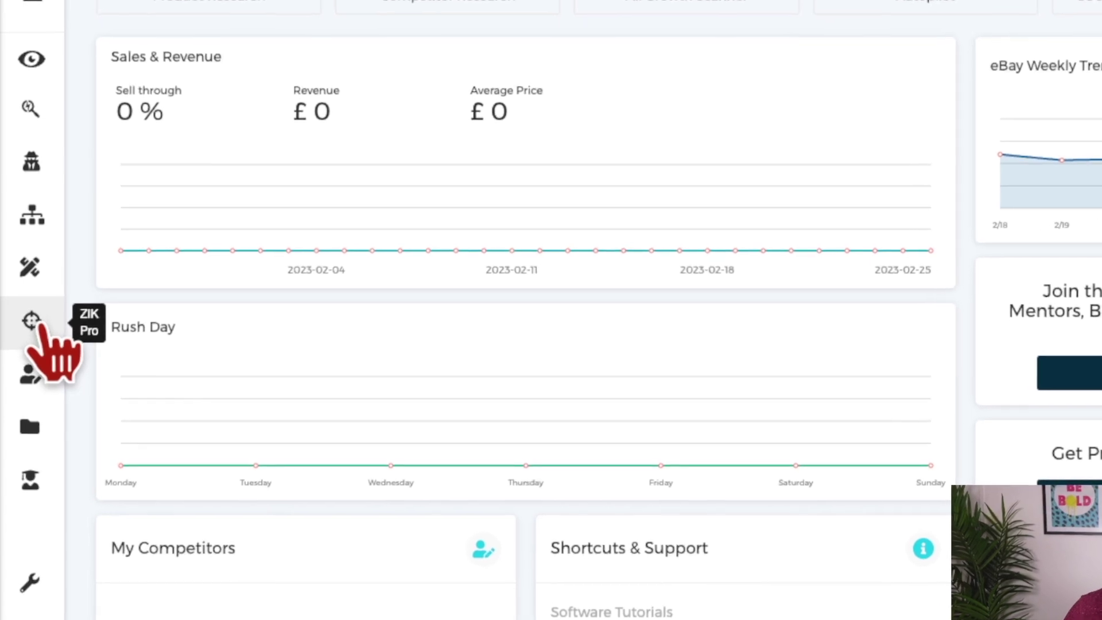
# Step: Open the ZIK Pro Autopilot tool and examine its list of existing scans, including the products found
pyautogui.click(47, 341)
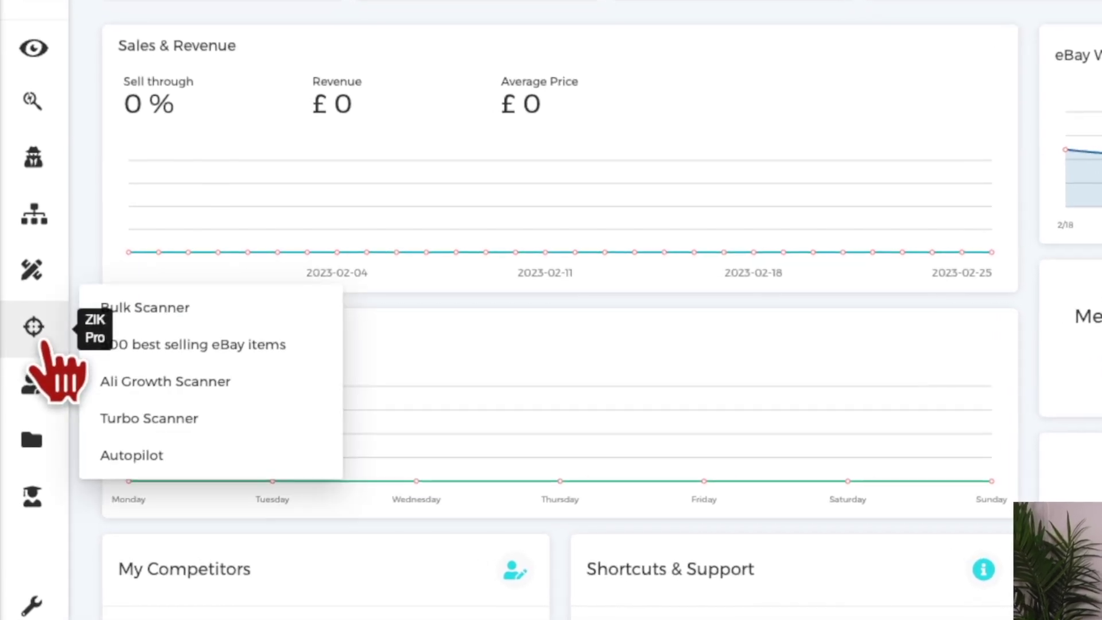
pyautogui.click(184, 475)
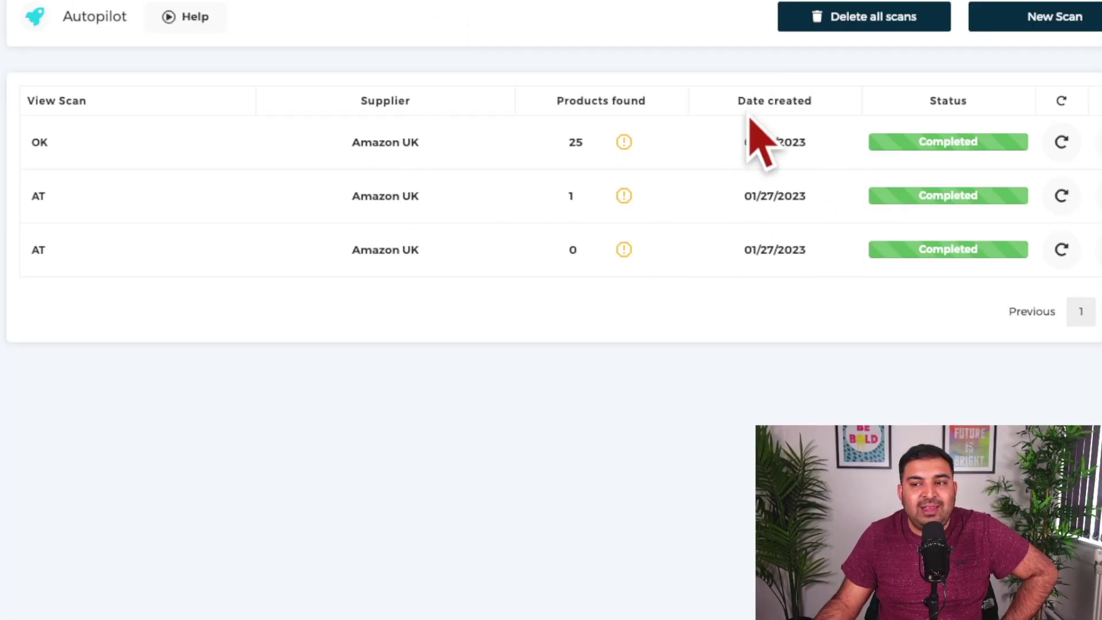
pyautogui.moveTo(618, 251)
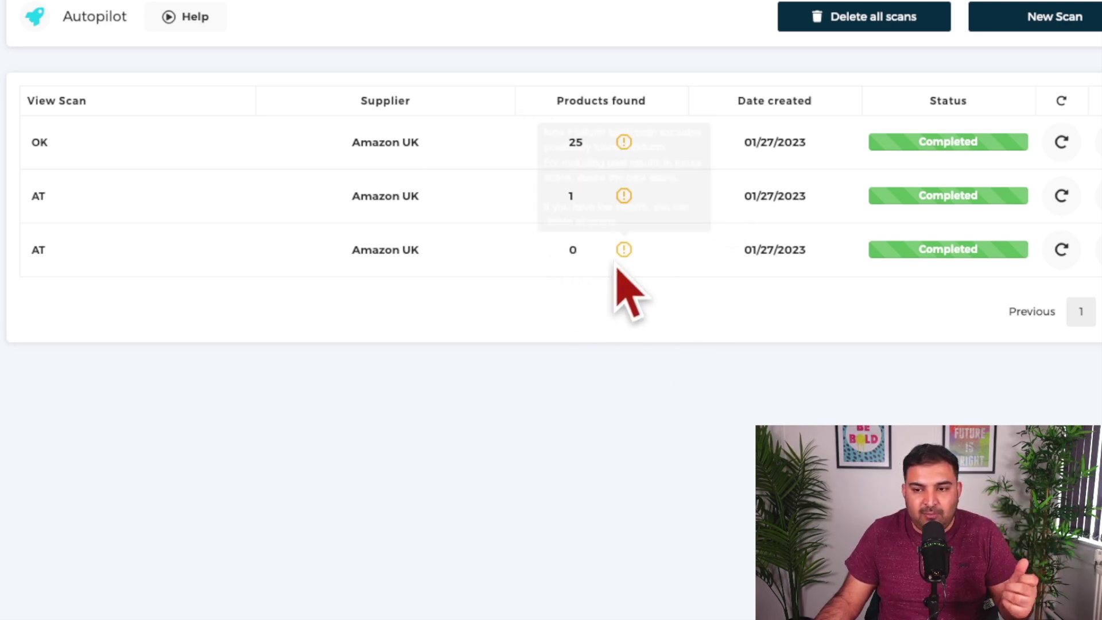
# Step: Create a new Autopilot scan named "today scan" with Aliexpress.com as the supplier
pyautogui.click(1055, 23)
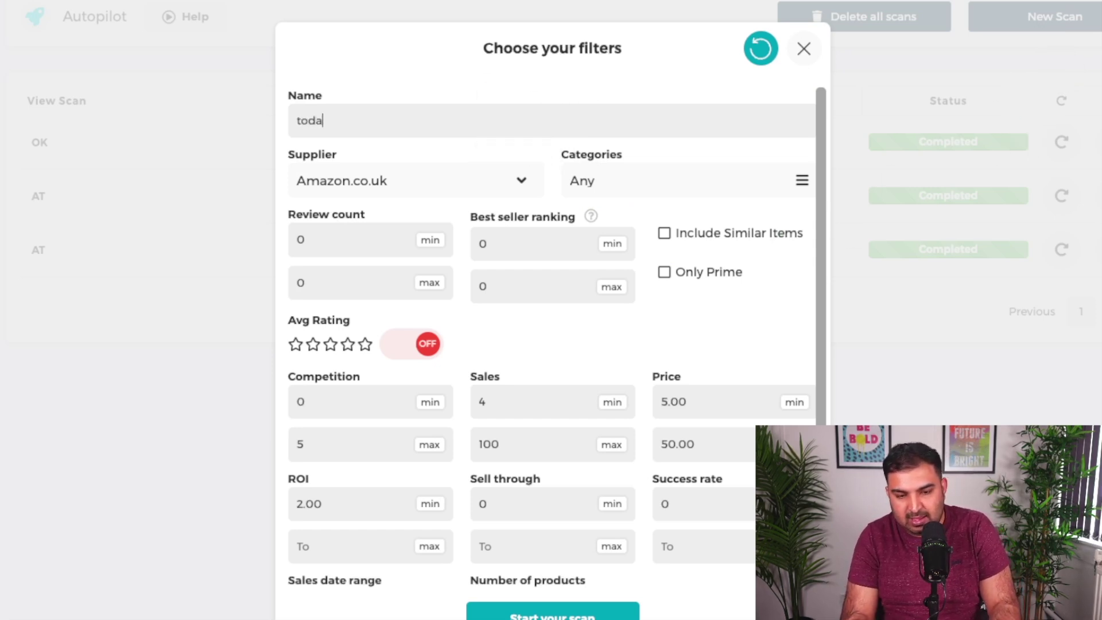
pyautogui.scroll(-1, 505, 144)
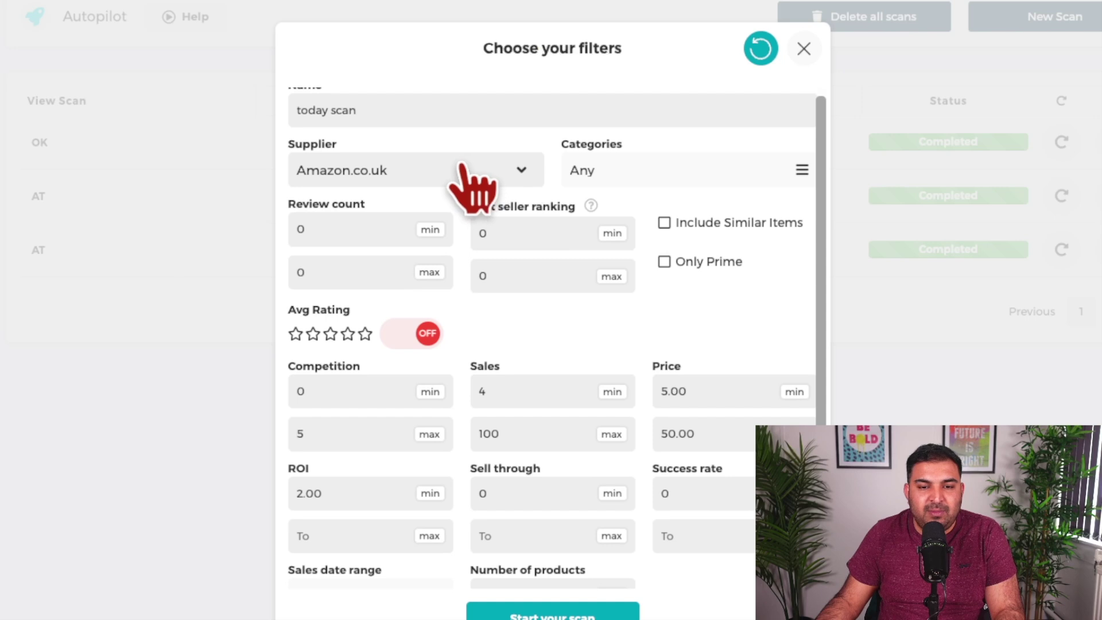
pyautogui.click(467, 185)
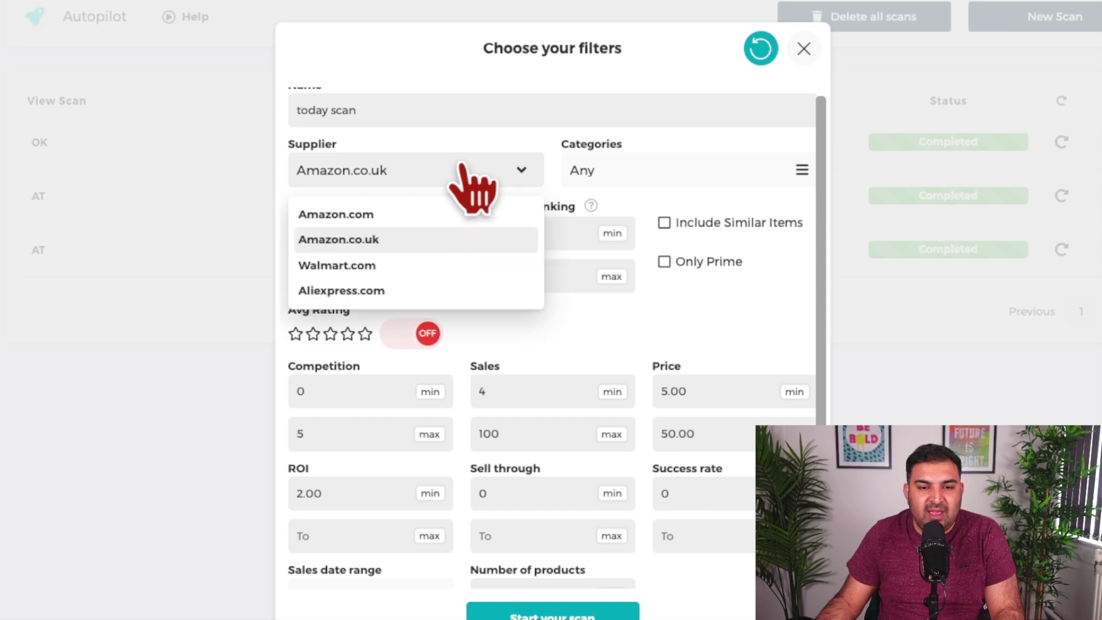
pyautogui.click(368, 291)
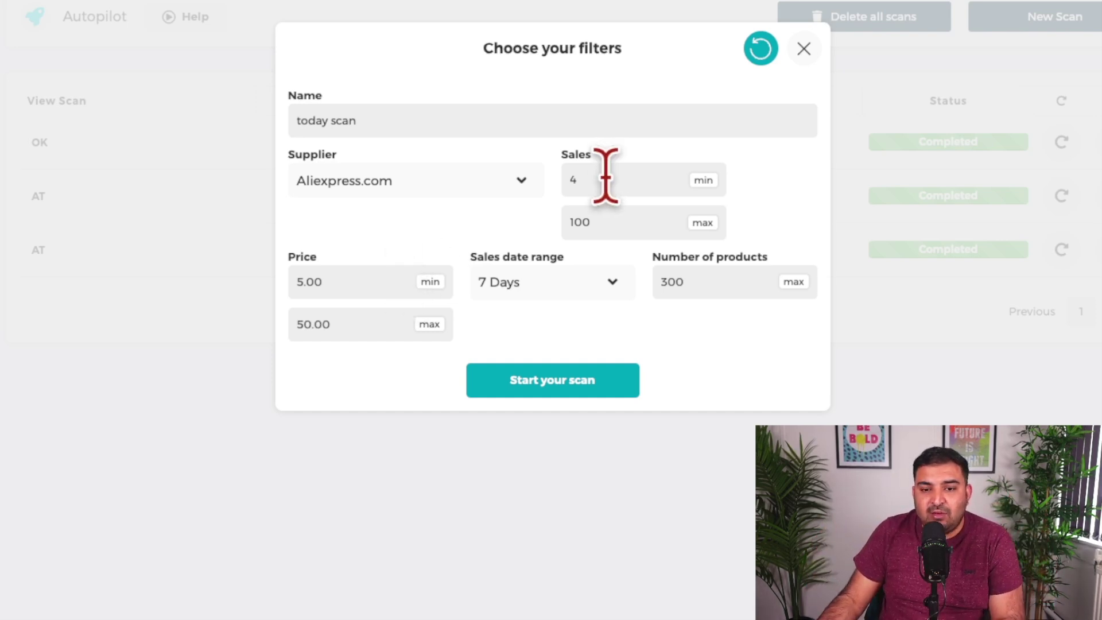
# Step: Set the scan filters to 4–100 sales, price 5.00–50.00, a 7 Days sales range and 300 products, and start the scan
pyautogui.moveTo(620, 224); pyautogui.dragTo(552, 230)
pyautogui.click(359, 278)
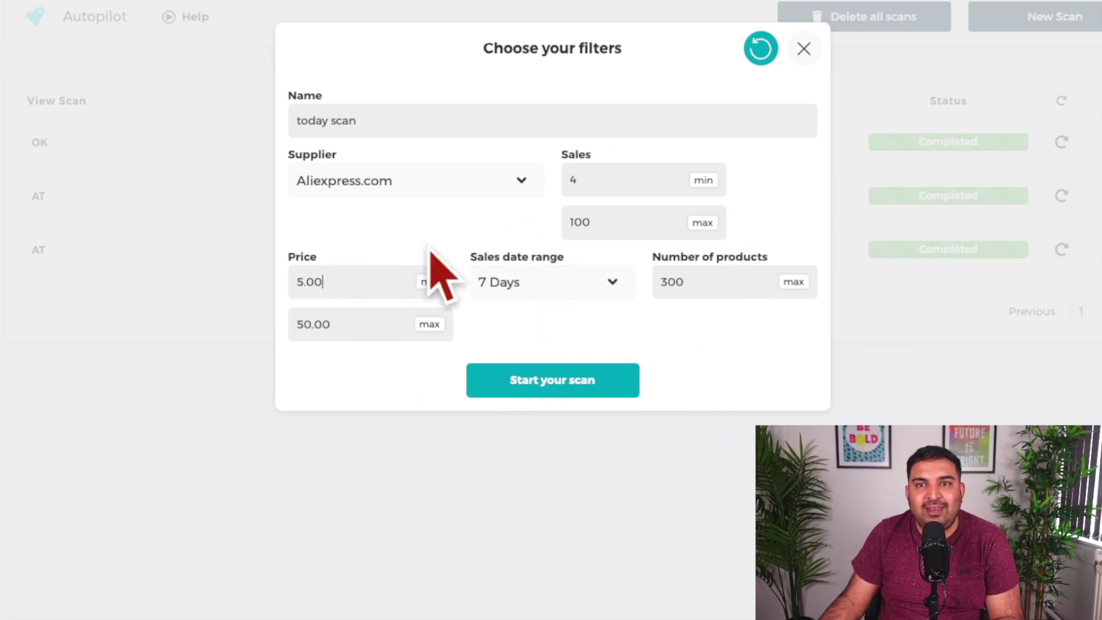
pyautogui.click(518, 283)
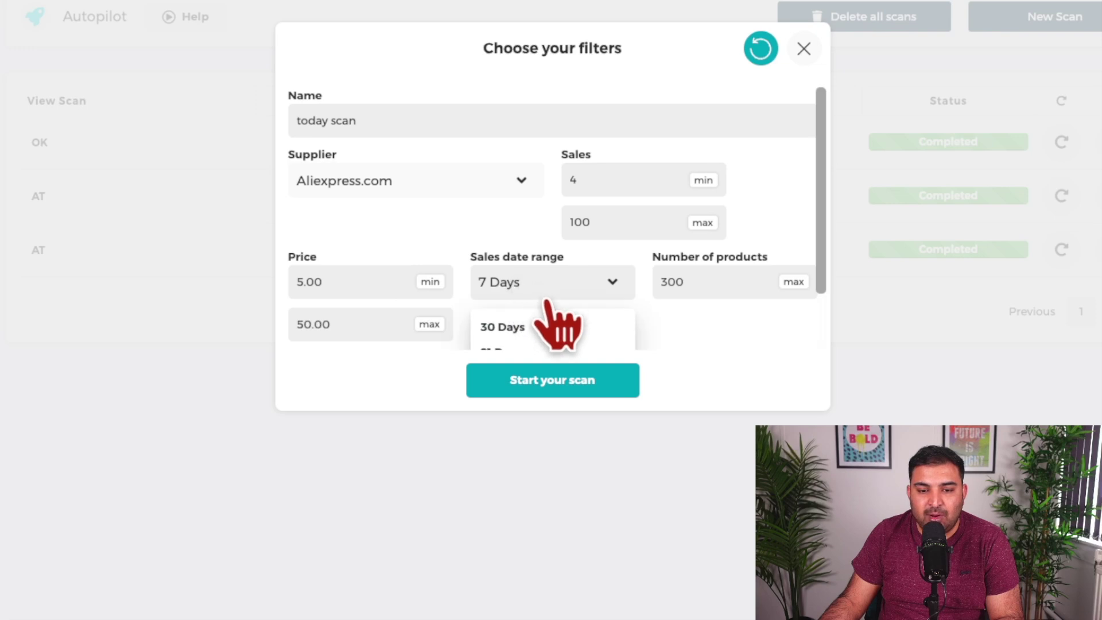
pyautogui.scroll(-3, 561, 327)
pyautogui.click(509, 332)
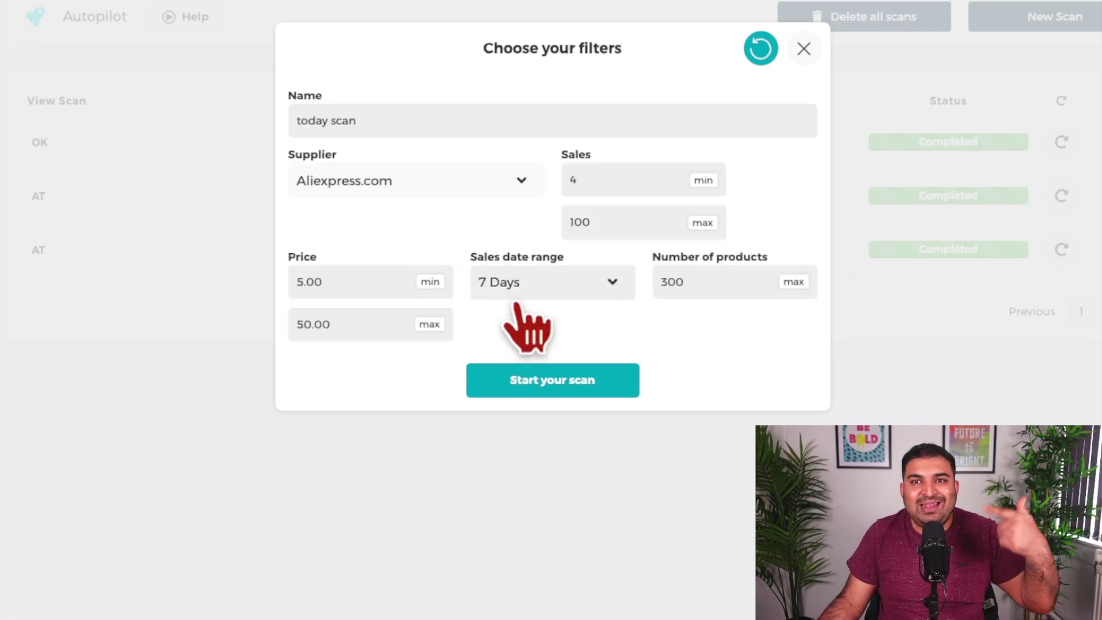
pyautogui.click(558, 389)
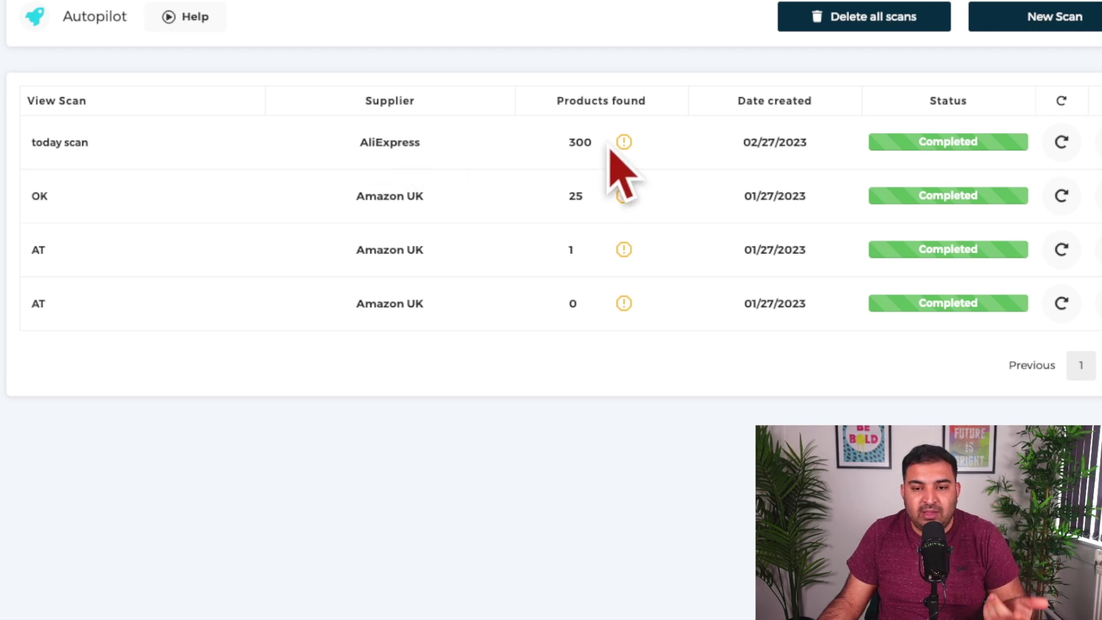
# Step: Run a Turbo Scanner scan with Amazon.co.uk as supplier, any category, five-star rating, price 15 to 20 and 200 products
pyautogui.moveTo(0, 284)
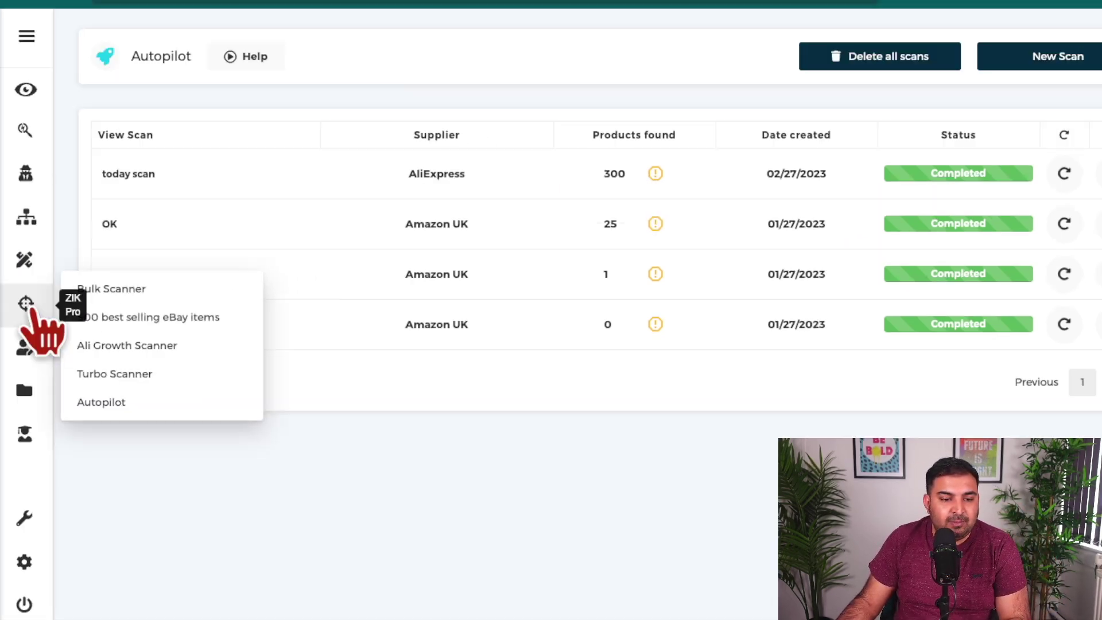
pyautogui.click(140, 374)
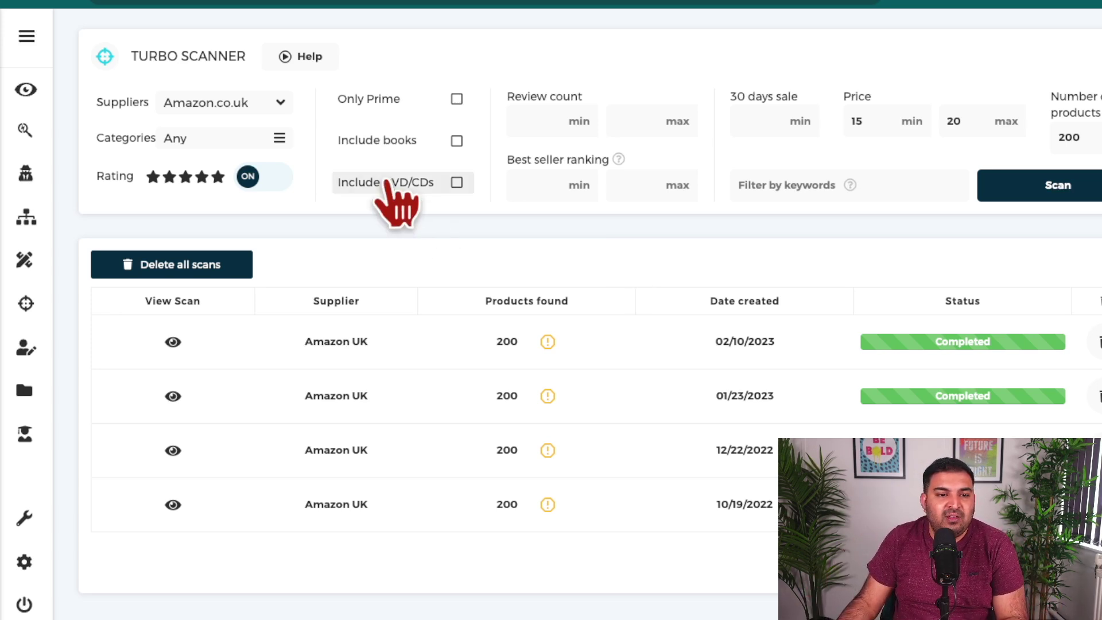
pyautogui.click(280, 104)
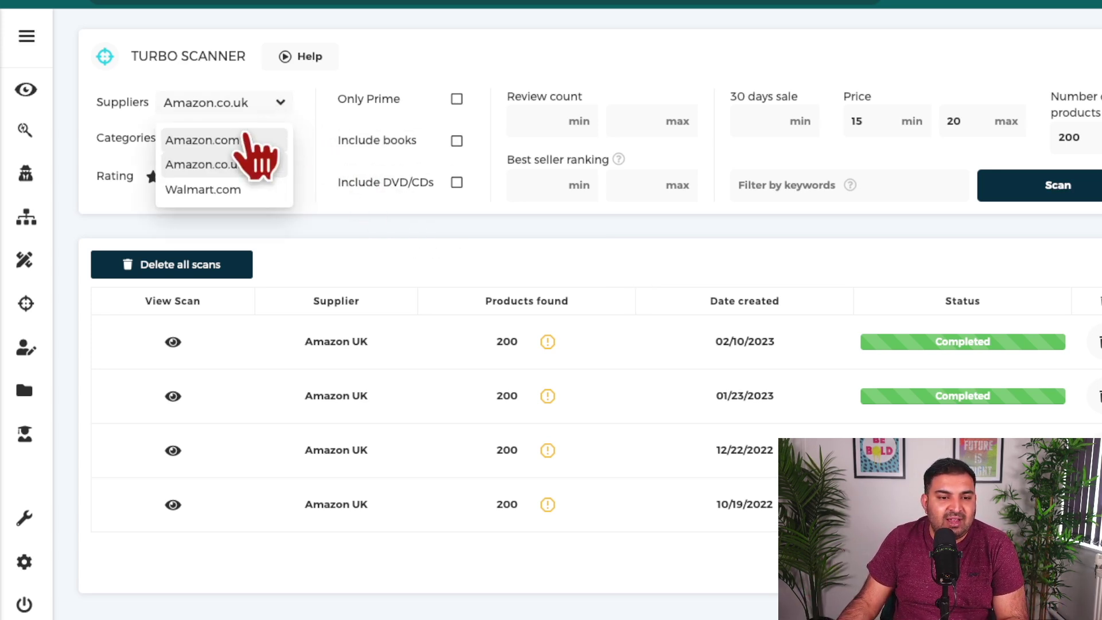
pyautogui.click(211, 168)
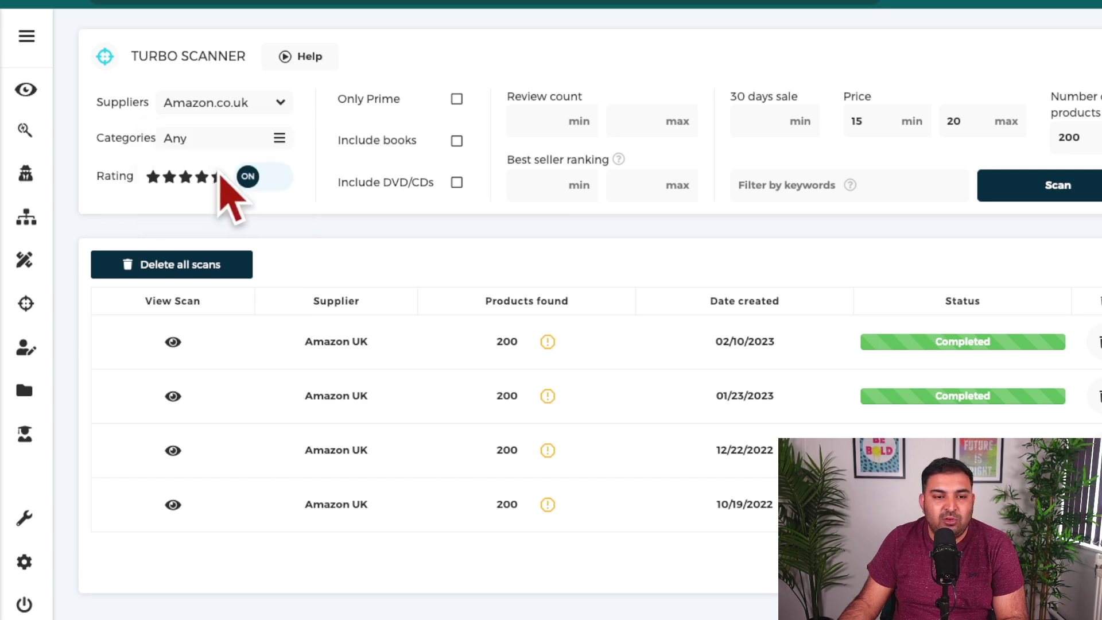
pyautogui.click(257, 140)
pyautogui.click(827, 84)
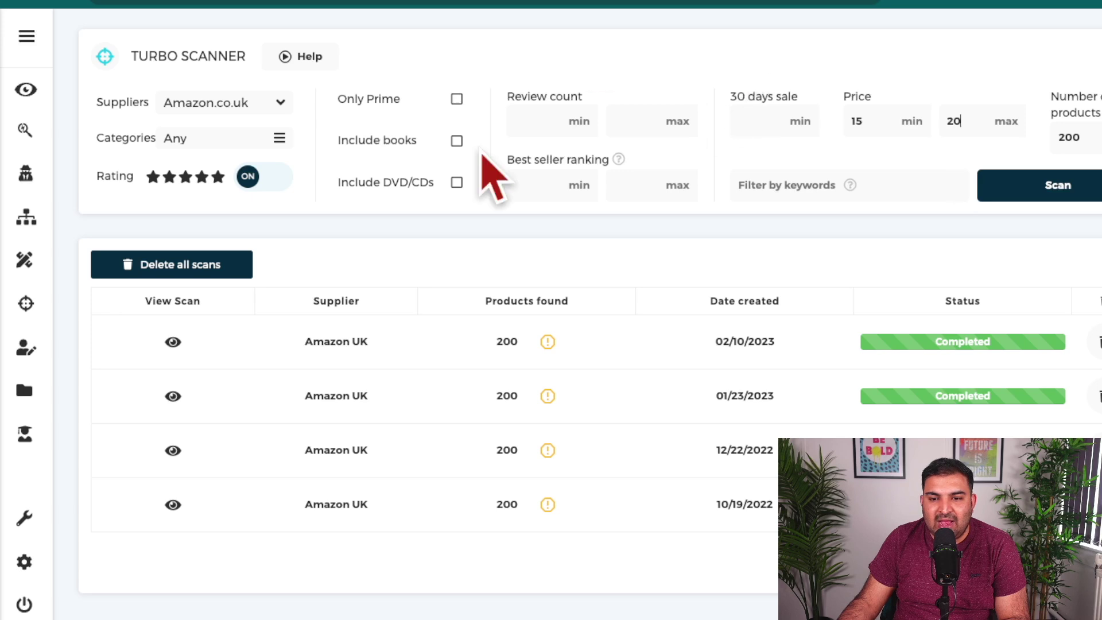
pyautogui.click(1023, 190)
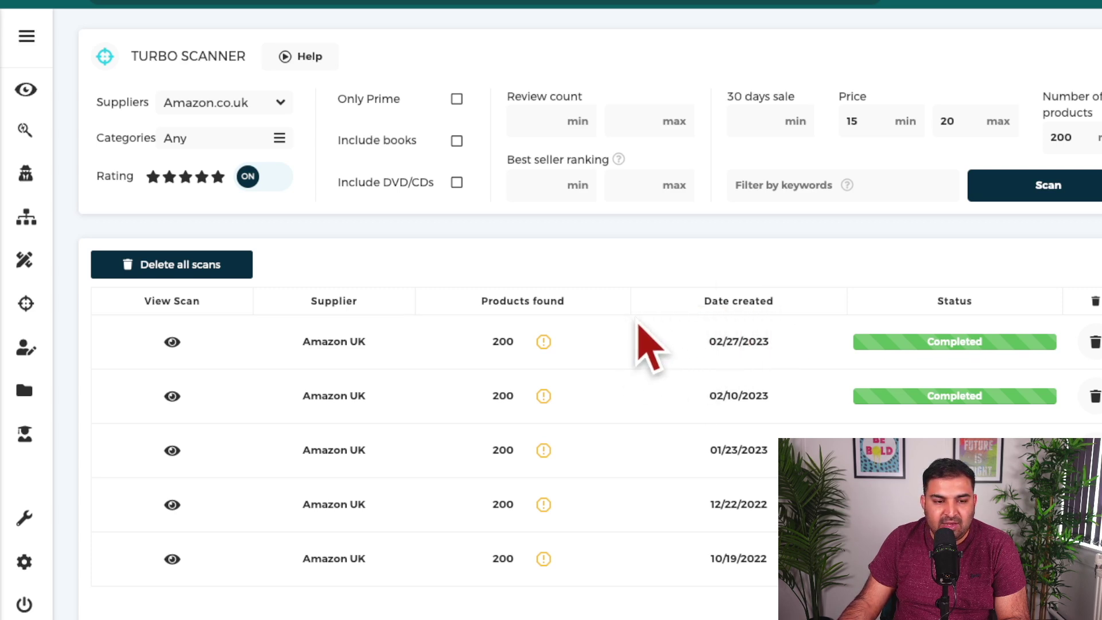
# Step: Open the newest Turbo Scanner scan and review the first Amazon products' prices, 30-day sales, ratings and reviews
pyautogui.click(172, 342)
pyautogui.scroll(-5, 764, 310)
pyautogui.scroll(2, 700, 253)
pyautogui.scroll(-3, 420, 366)
pyautogui.scroll(-3, 393, 276)
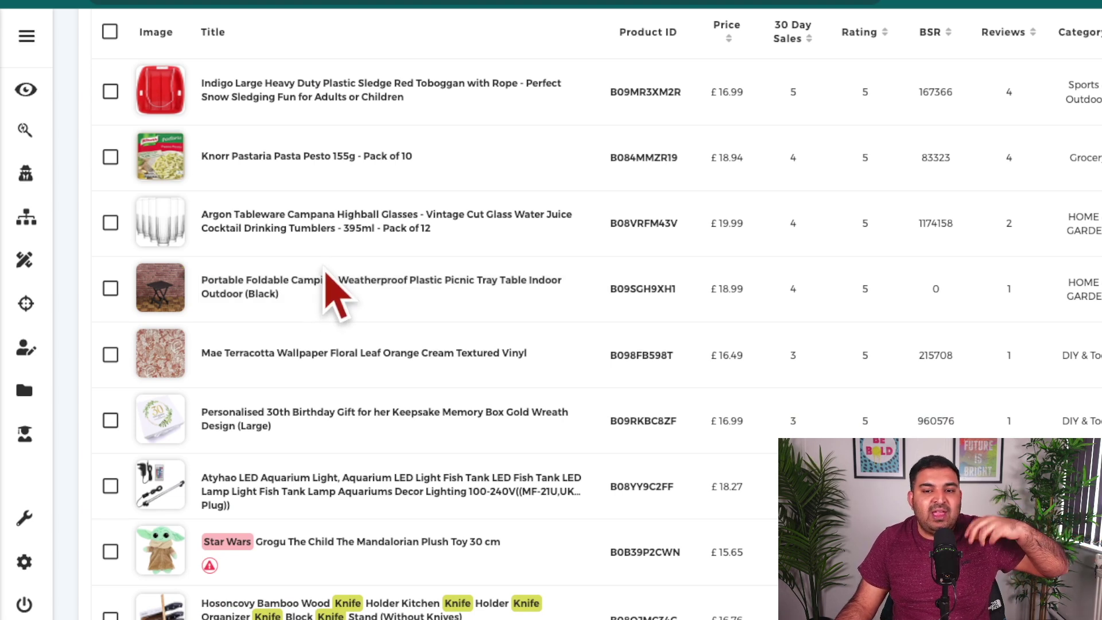
pyautogui.scroll(6, 326, 273)
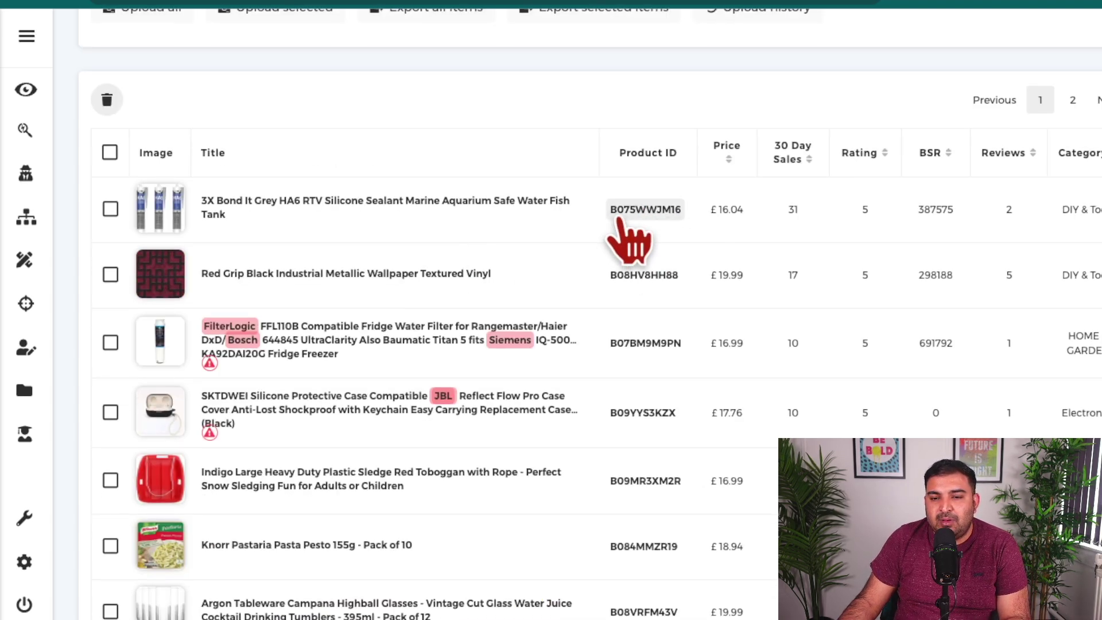
pyautogui.scroll(-1, 821, 227)
pyautogui.scroll(-3, 752, 218)
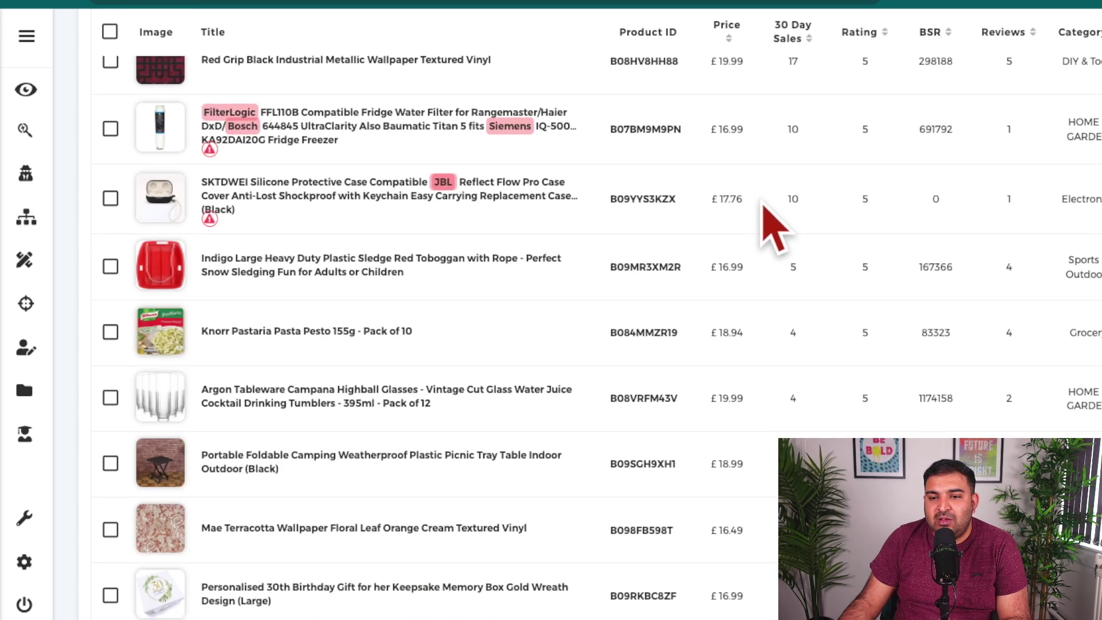
pyautogui.scroll(3, 787, 167)
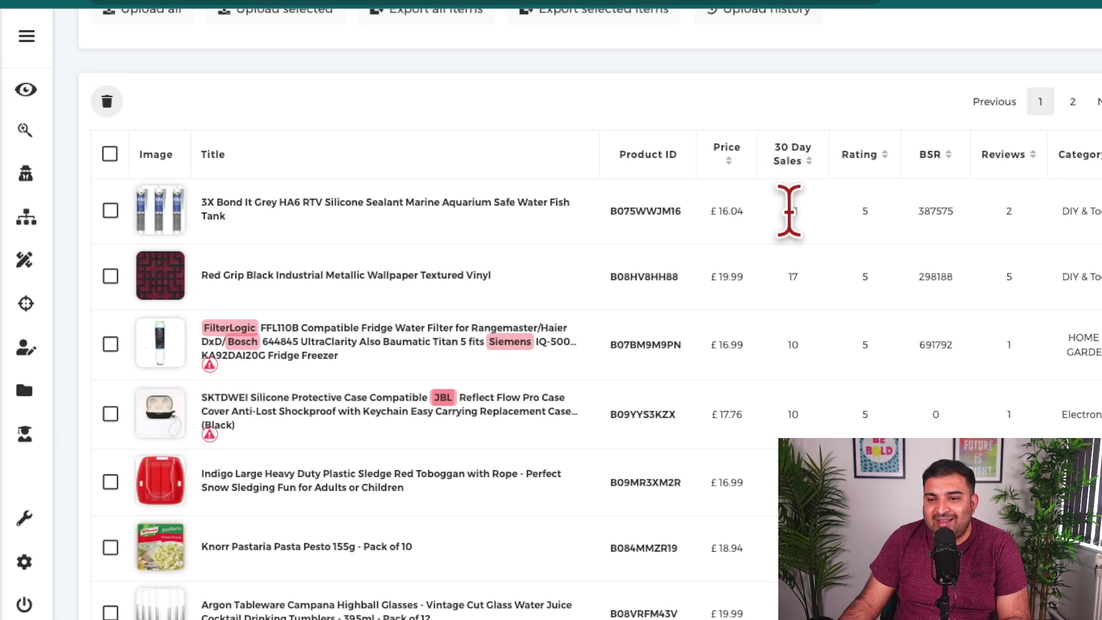
# Step: Look further down the Amazon product list, comparing sales and best-seller ranks and checking titles for flagged brand or restricted words
pyautogui.scroll(-3, 790, 212)
pyautogui.scroll(-3, 941, 195)
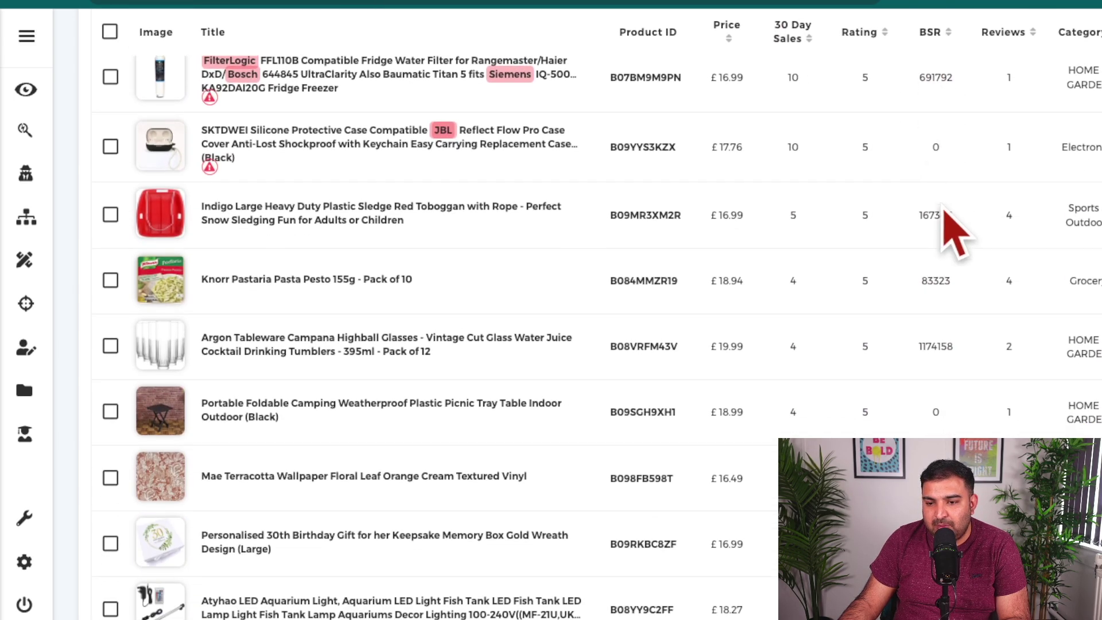
pyautogui.scroll(-8, 660, 295)
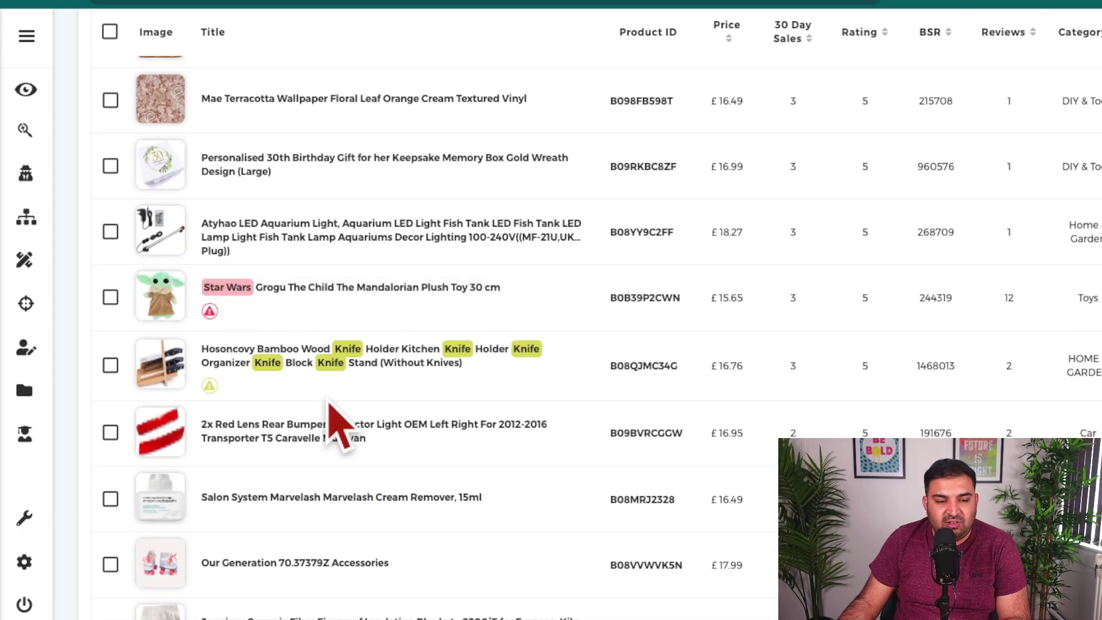
pyautogui.scroll(-5, 402, 396)
pyautogui.scroll(-5, 477, 328)
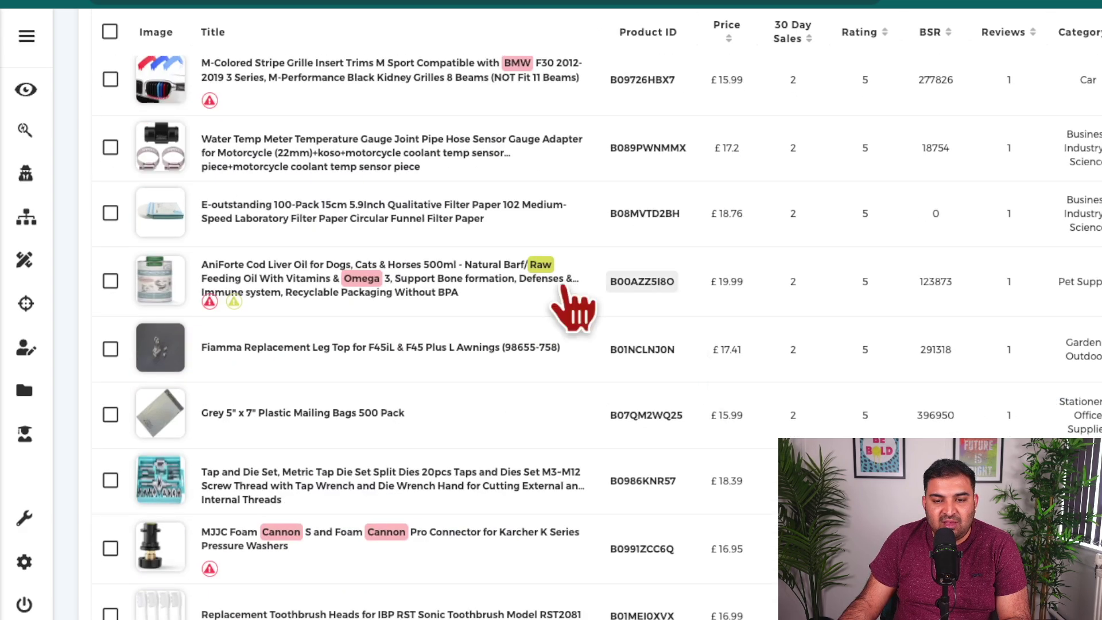
pyautogui.scroll(-20, 664, 276)
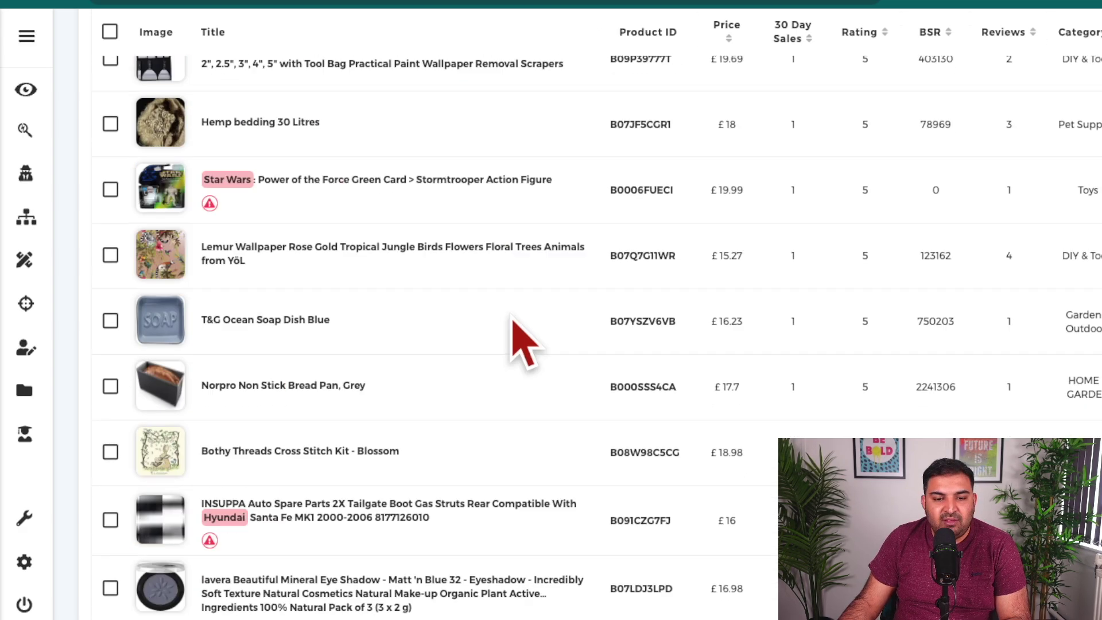
pyautogui.scroll(15, 508, 307)
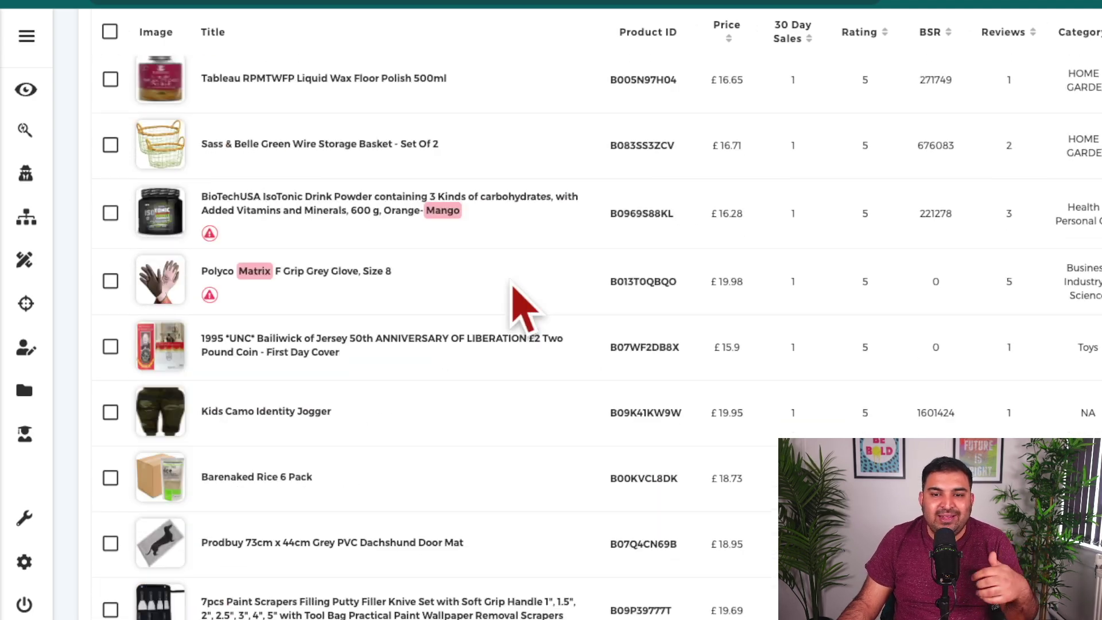
pyautogui.scroll(15, 511, 304)
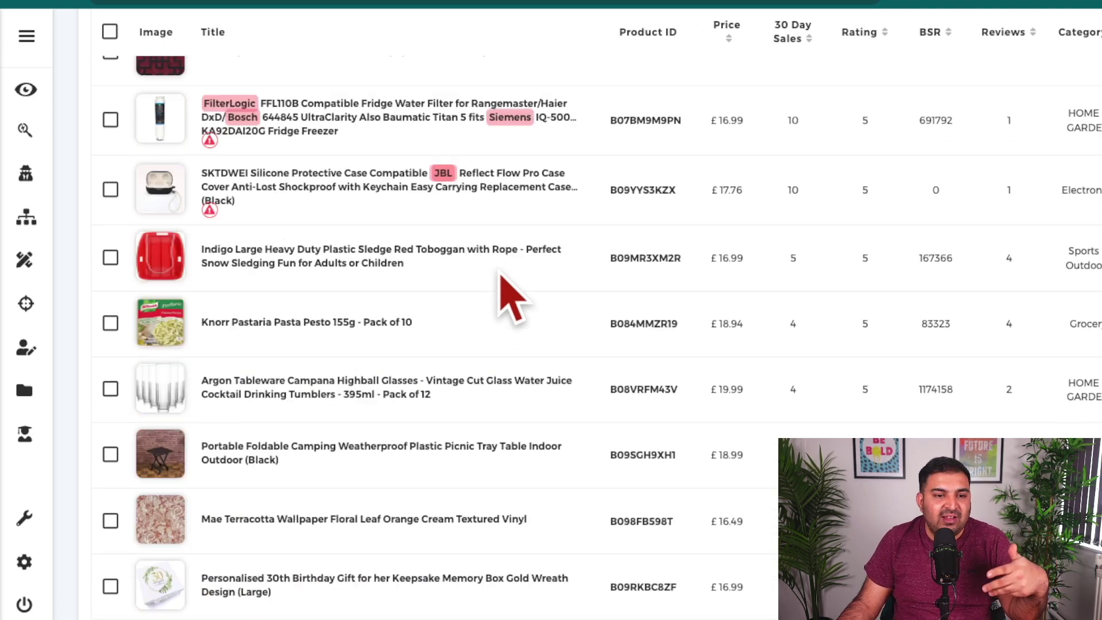
pyautogui.scroll(-5, 488, 304)
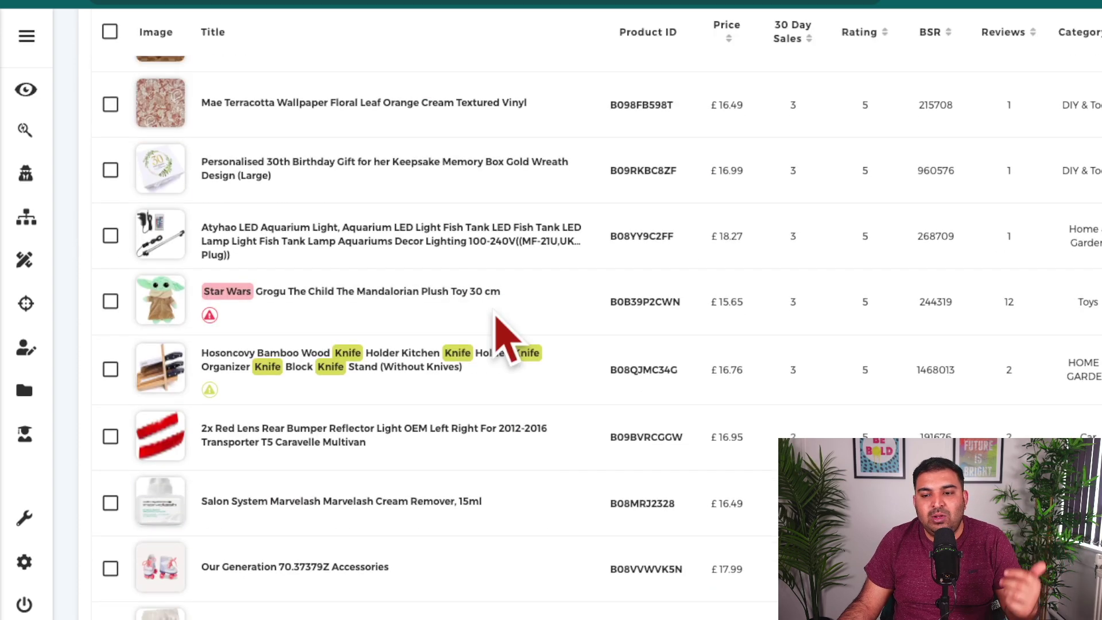
pyautogui.scroll(-4, 363, 380)
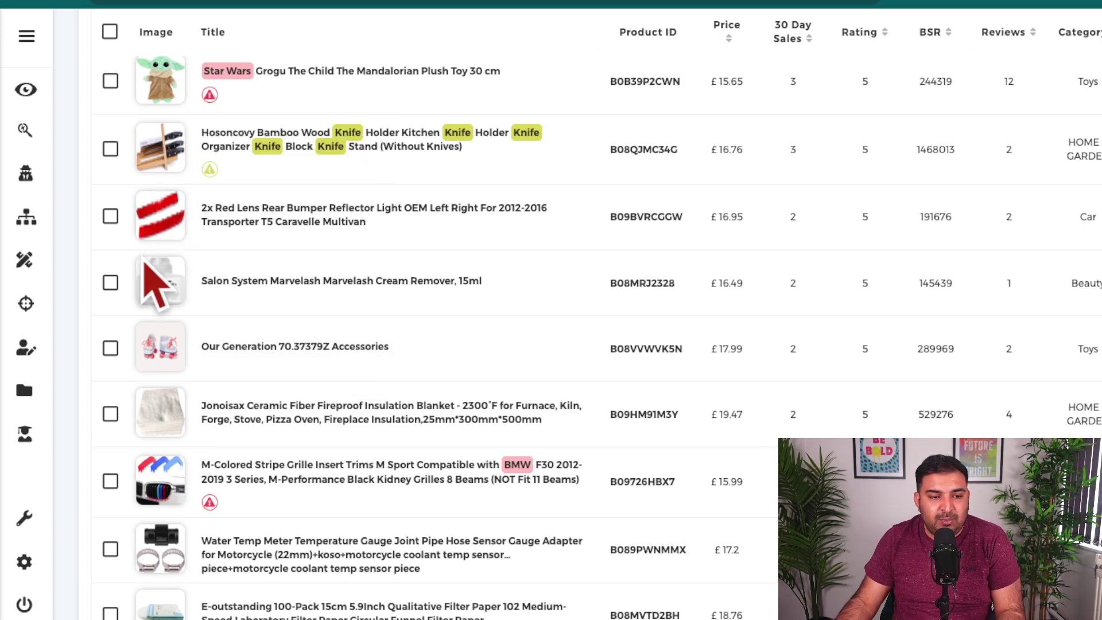
# Step: Return to Autopilot, open the "today scan" results and examine the first page's prices, sell-through, success rates, sales and competition
pyautogui.moveTo(29, 304)
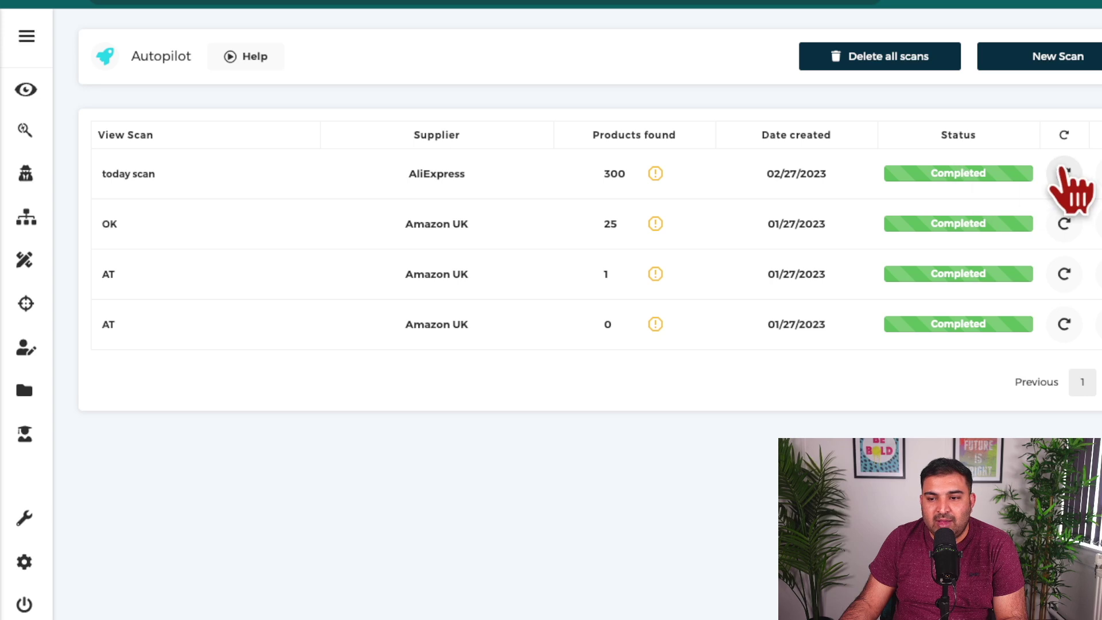
pyautogui.click(119, 173)
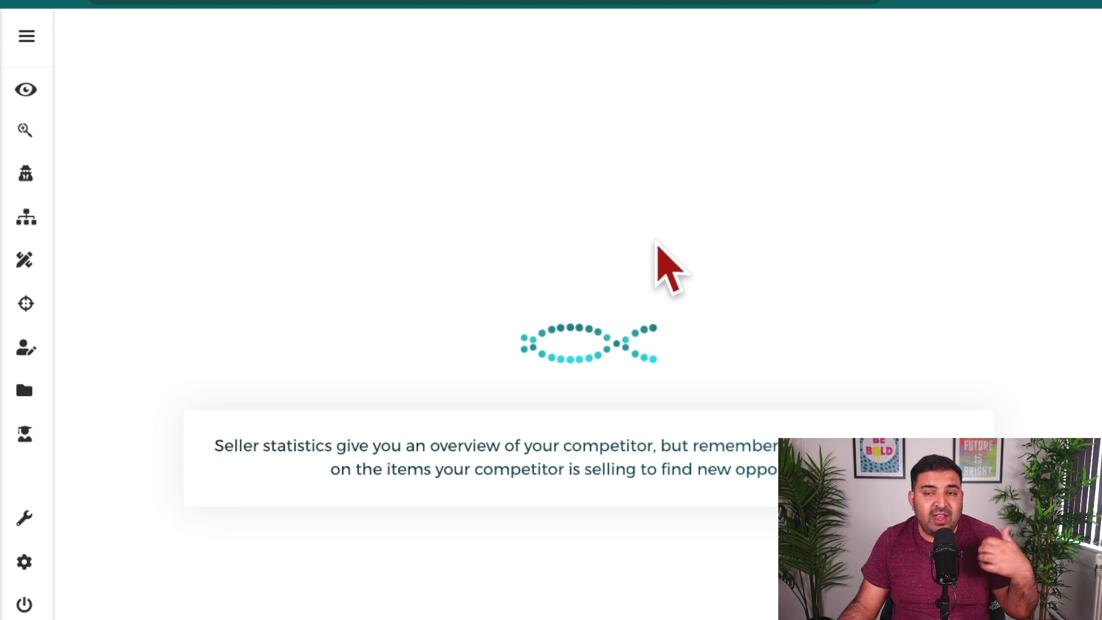
pyautogui.scroll(-3, 666, 258)
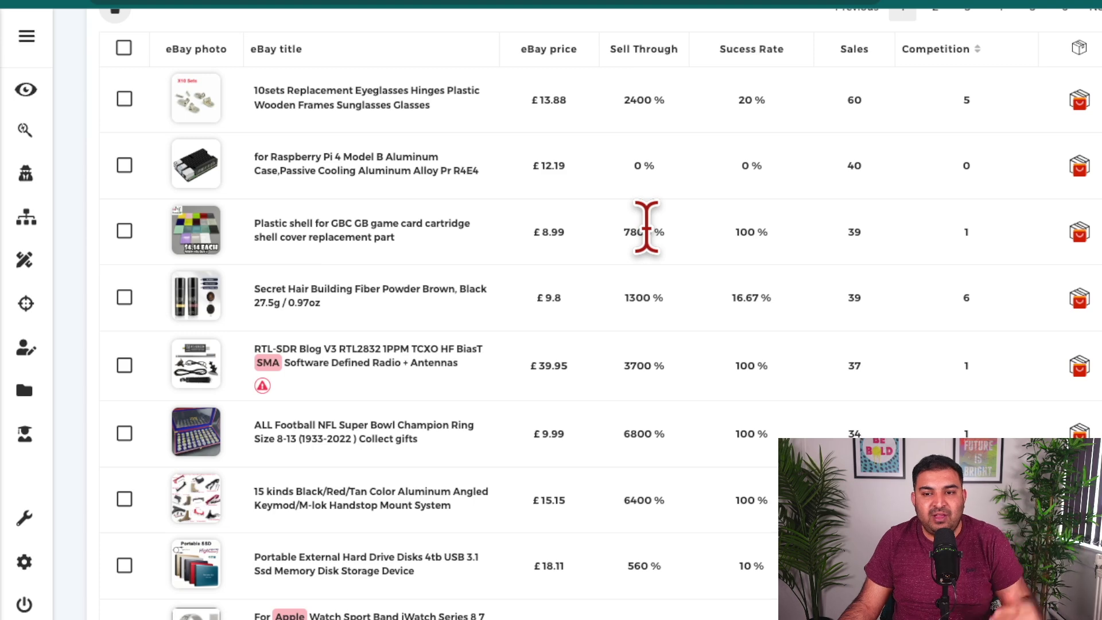
pyautogui.scroll(-3, 344, 290)
pyautogui.moveTo(285, 329)
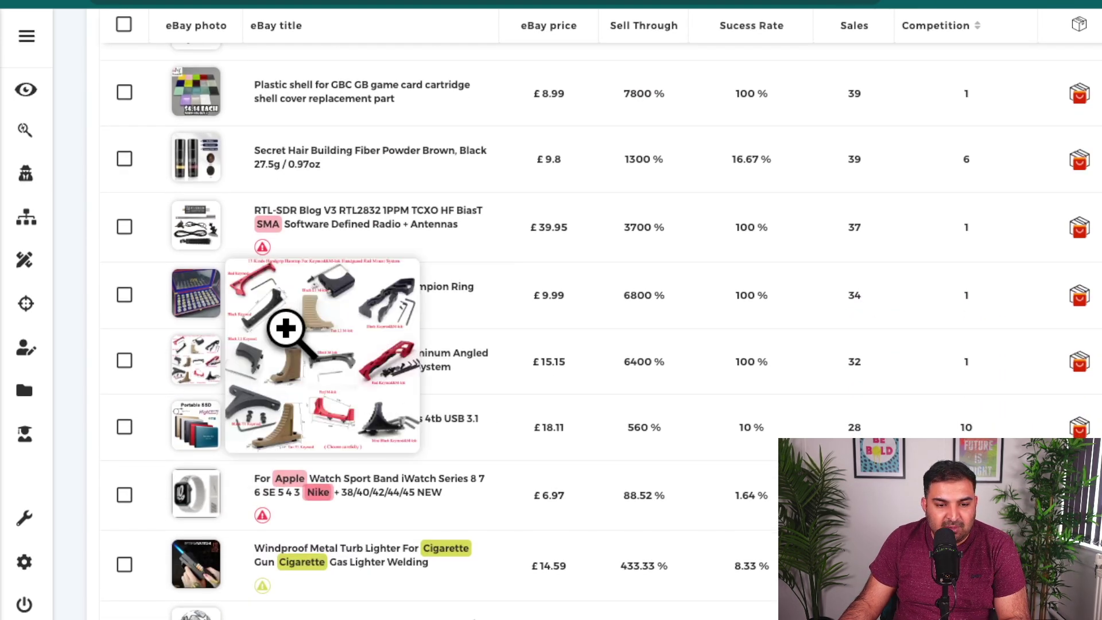
pyautogui.scroll(-5, 286, 328)
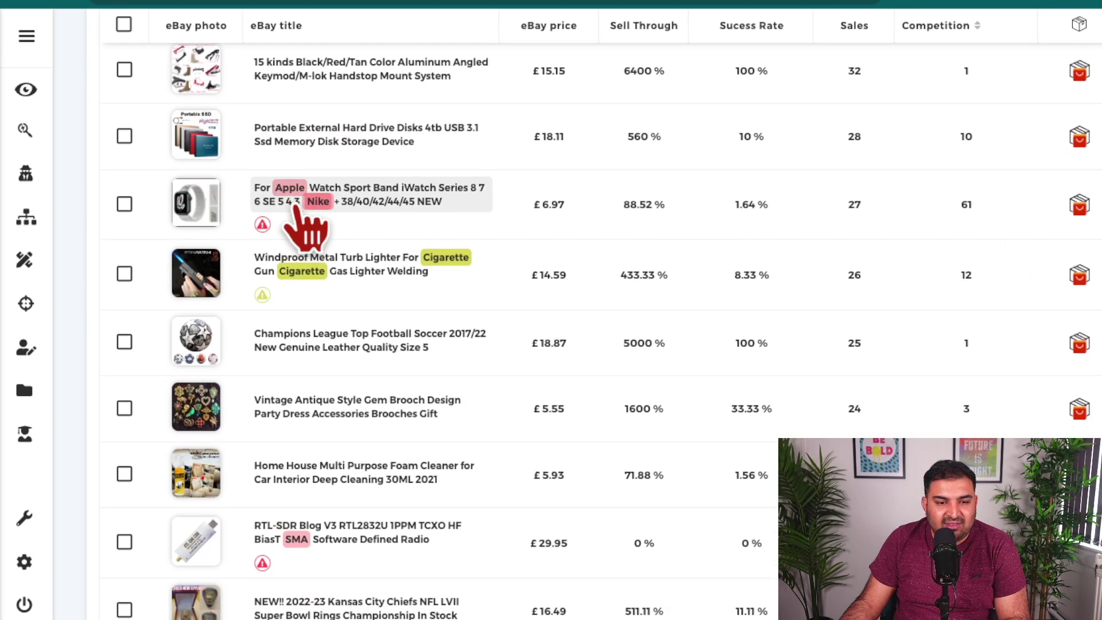
pyautogui.scroll(-8, 427, 195)
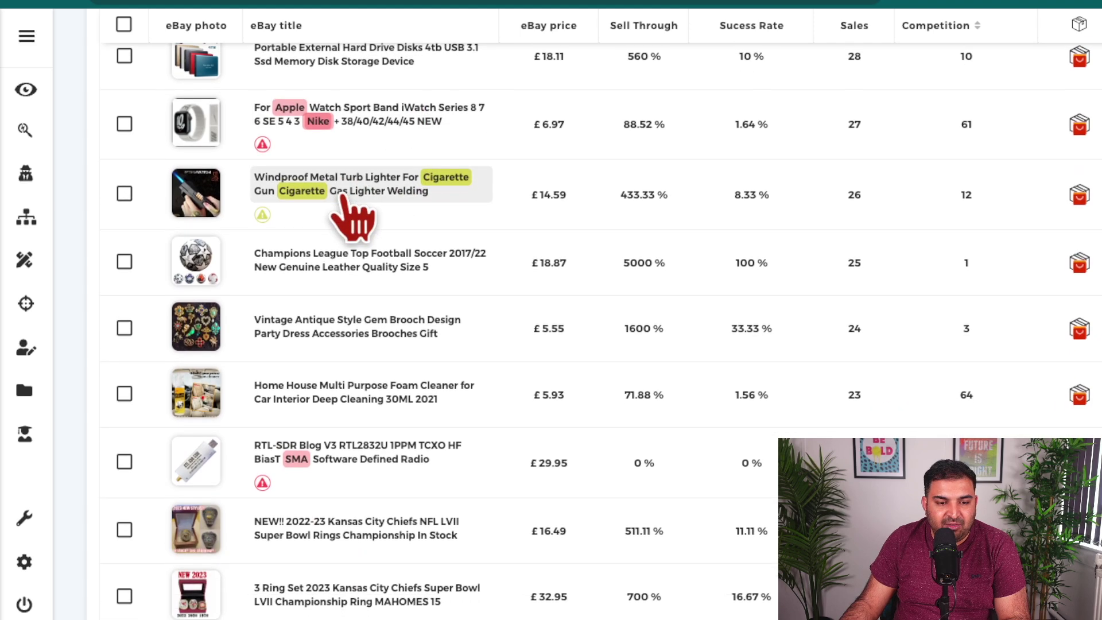
pyautogui.scroll(-2, 335, 269)
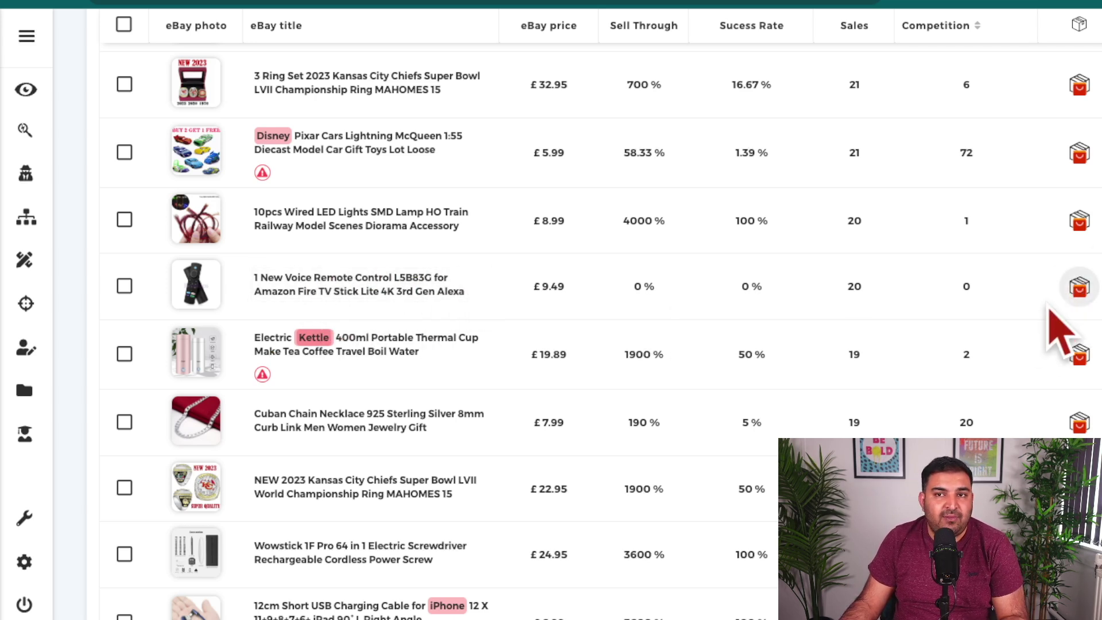
pyautogui.scroll(-20, 384, 241)
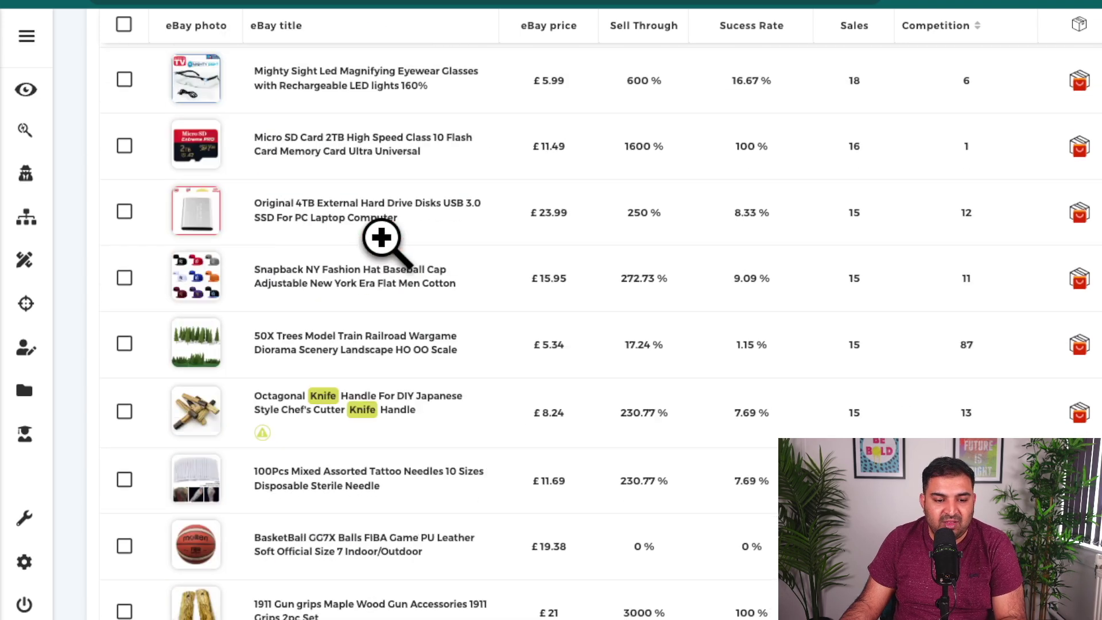
pyautogui.scroll(-2, 339, 184)
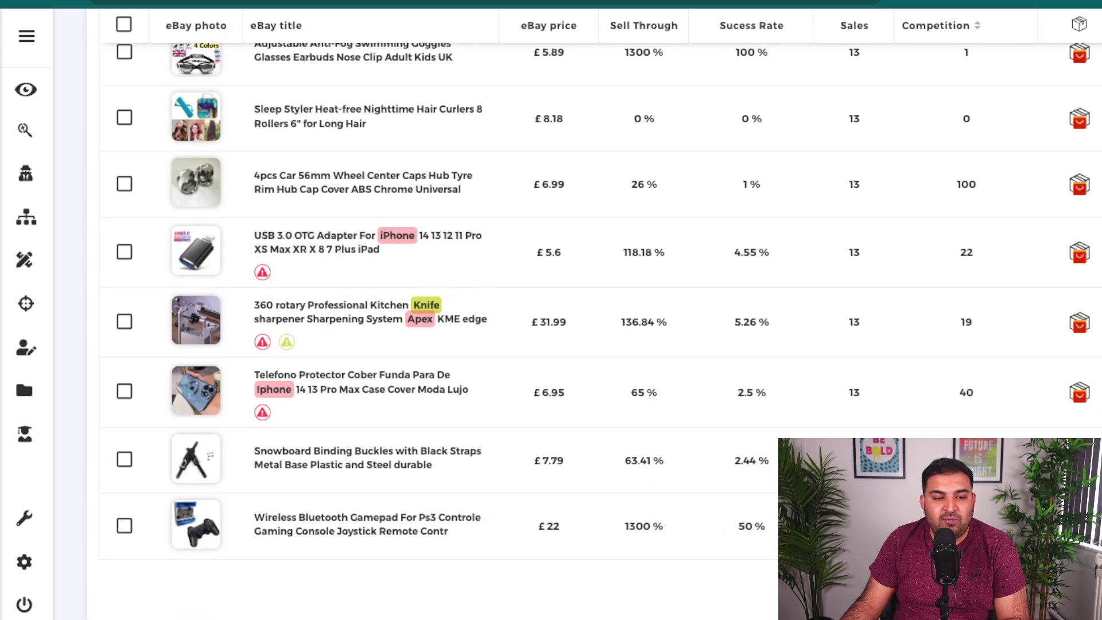
# Step: Go to page 2 of the "today scan" results and look through its products, comparing sales, competition and flagged titles
pyautogui.click(1079, 580)
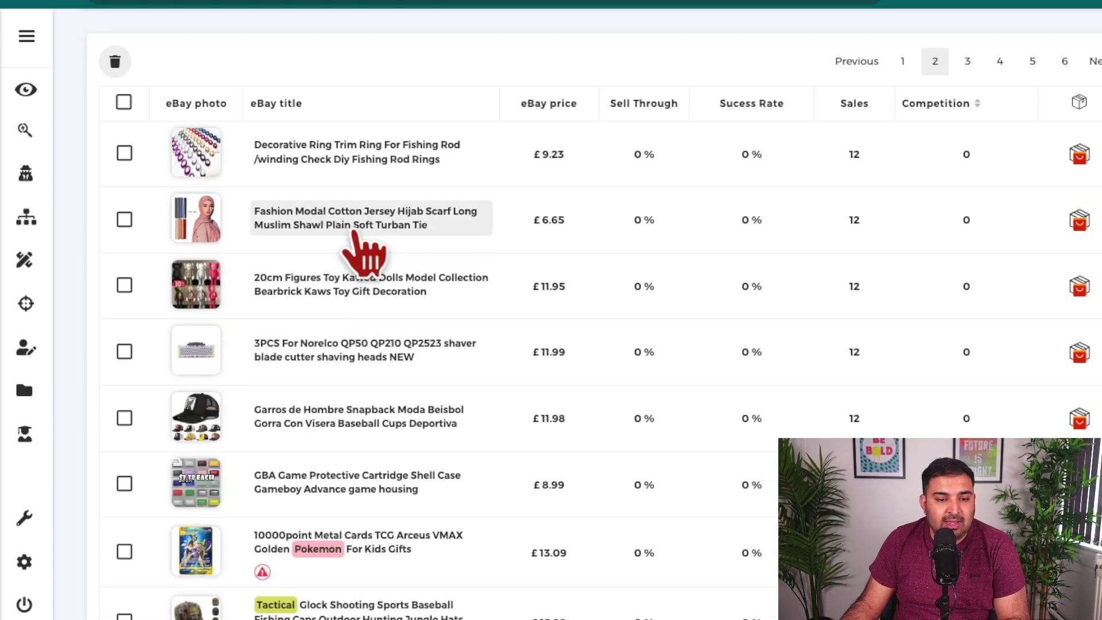
pyautogui.scroll(-1, 382, 245)
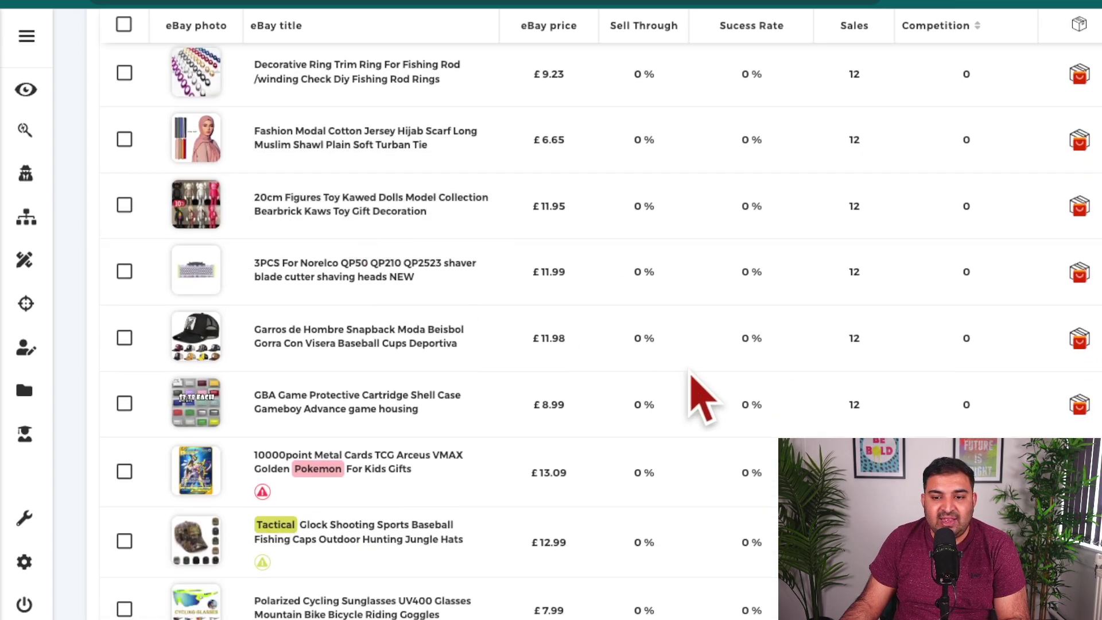
pyautogui.scroll(-5, 402, 333)
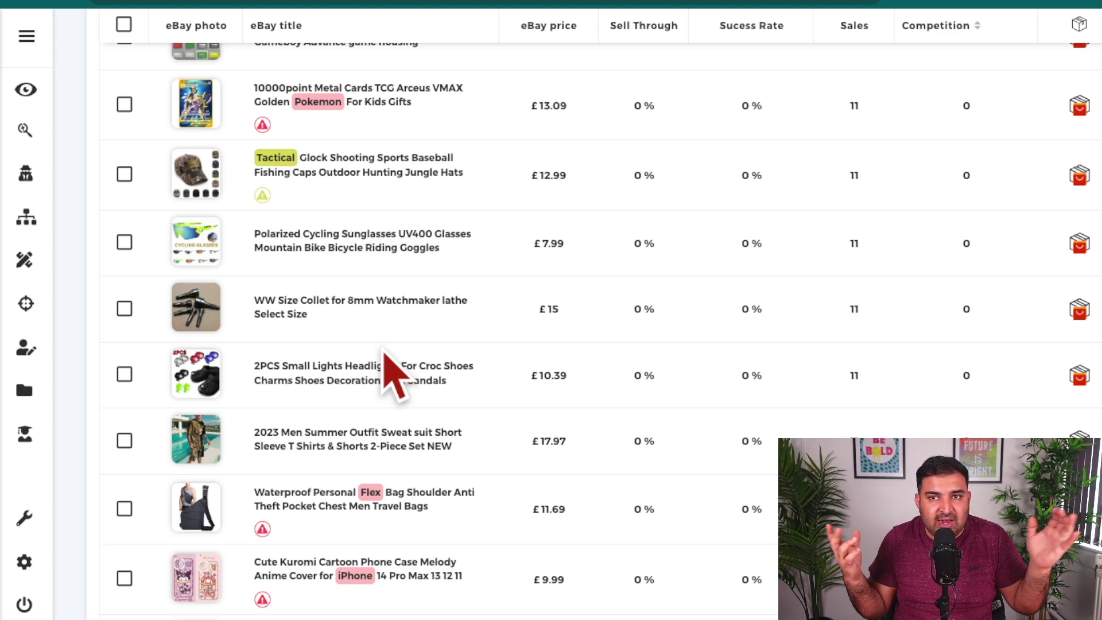
pyautogui.scroll(-3, 504, 401)
pyautogui.scroll(-10, 505, 397)
pyautogui.scroll(-7, 529, 457)
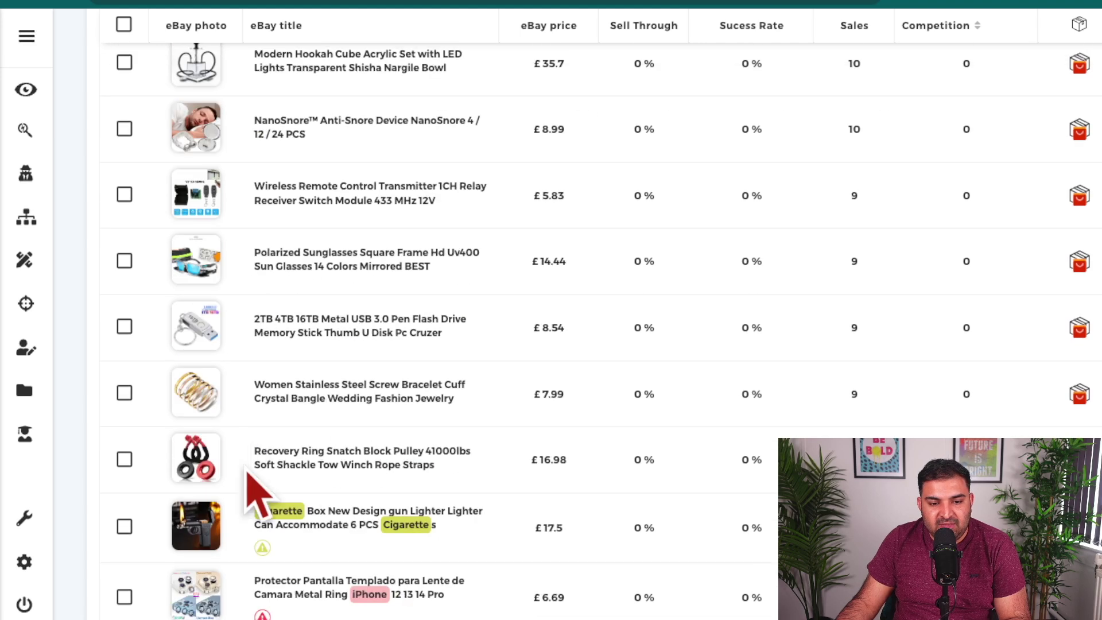
pyautogui.scroll(-4, 469, 411)
pyautogui.scroll(-5, 534, 396)
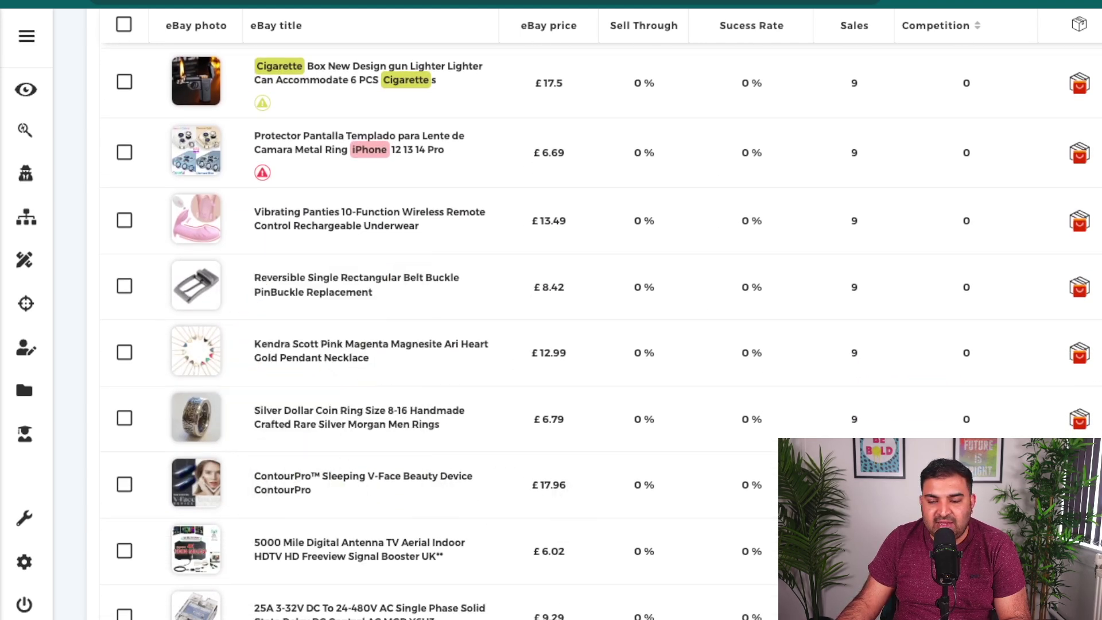
pyautogui.scroll(-10, 463, 453)
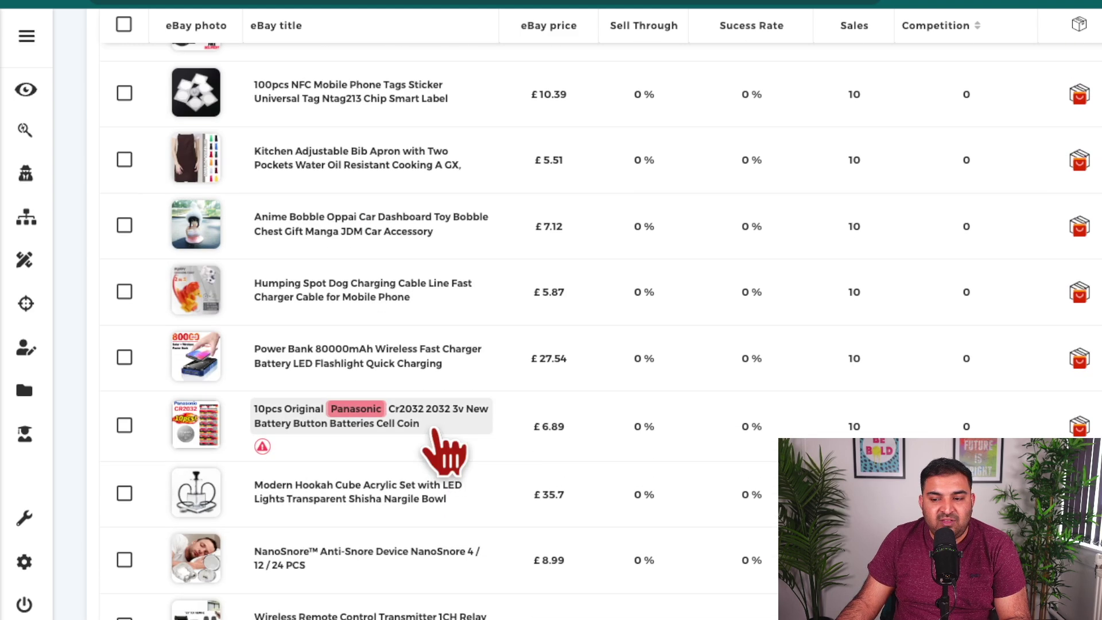
pyautogui.scroll(10, 442, 450)
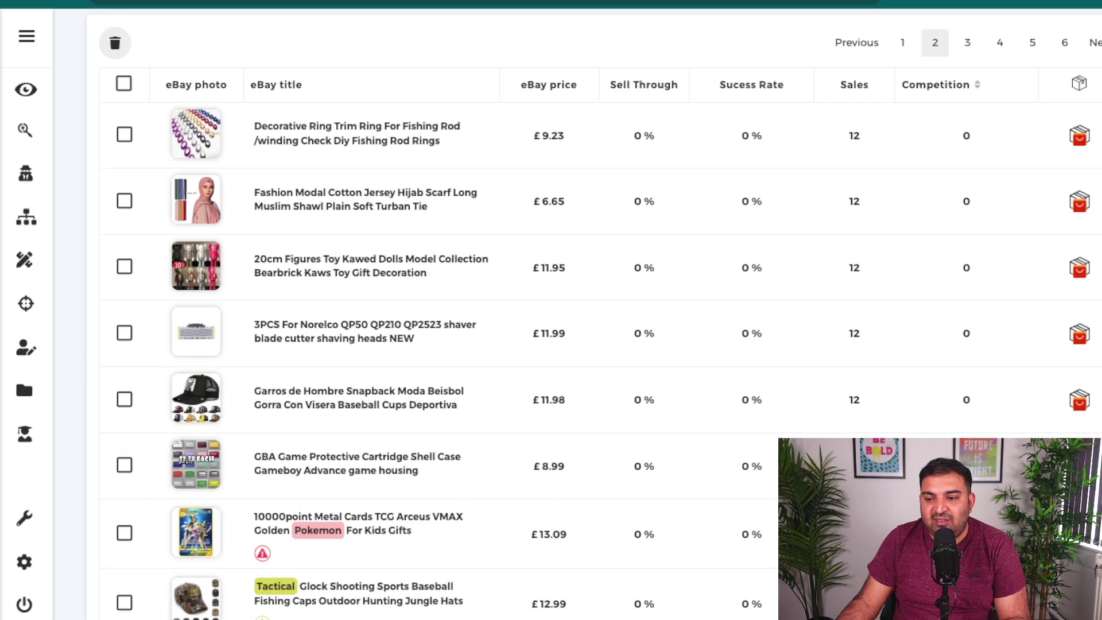